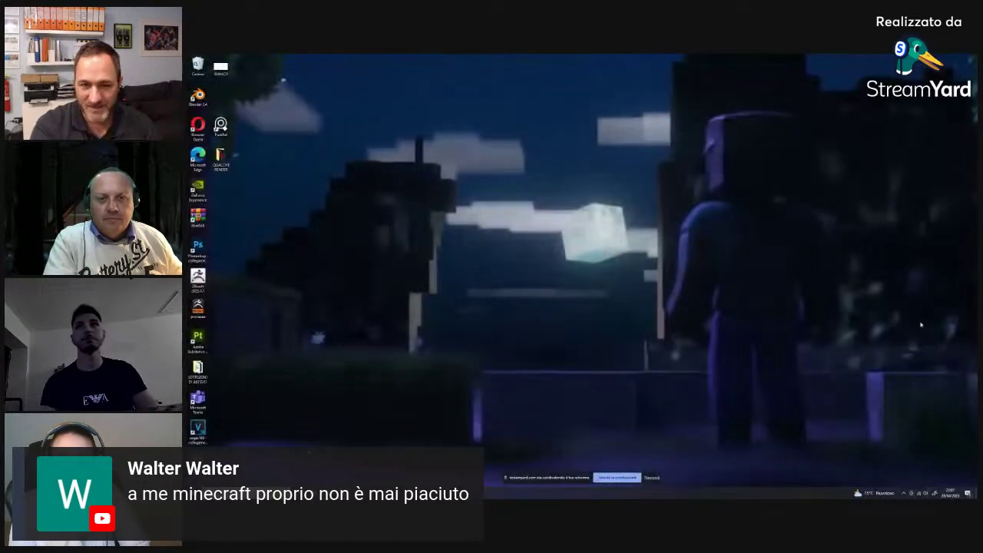
Step: Bring the rigged Creeper scene into full view and orbit around the creature
{"action": "key", "text": "alt+Tab"}
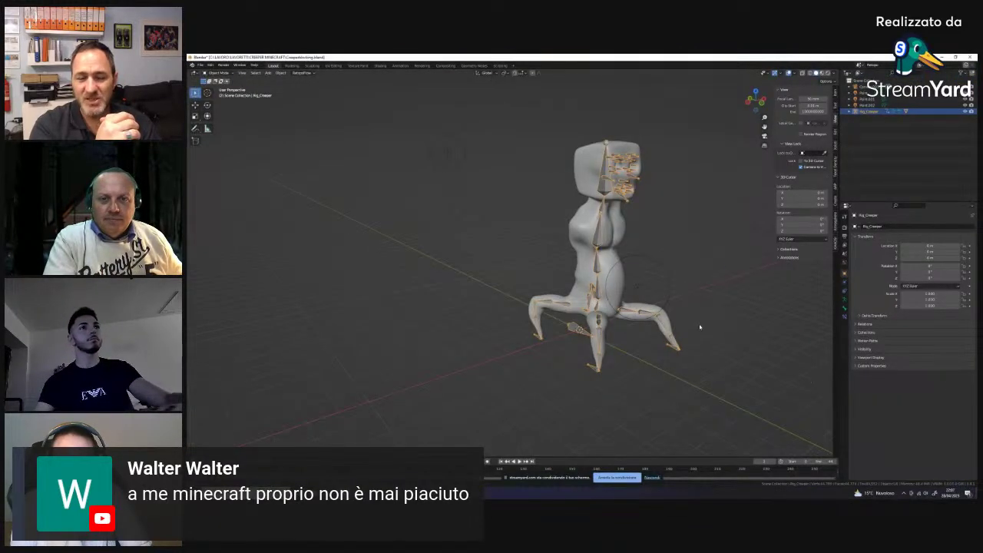
{"action": "mouse_move", "coordinate": [700, 327]}
{"action": "middle_mouse_down"}
{"action": "mouse_move", "coordinate": [608, 368]}
{"action": "mouse_move", "coordinate": [644, 360]}
{"action": "middle_mouse_up"}
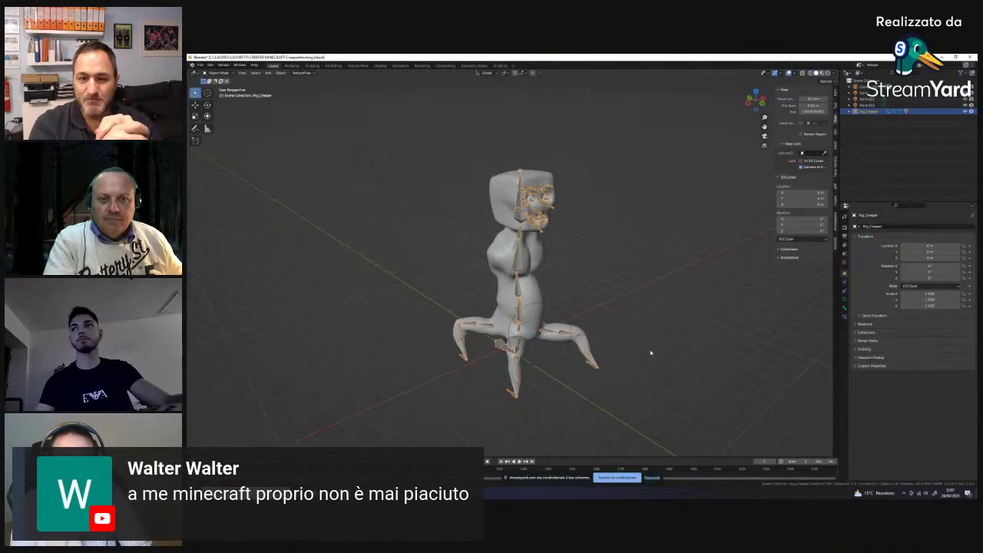
{"action": "scroll", "coordinate": [651, 353], "scroll_direction": "up", "scroll_amount": 1}
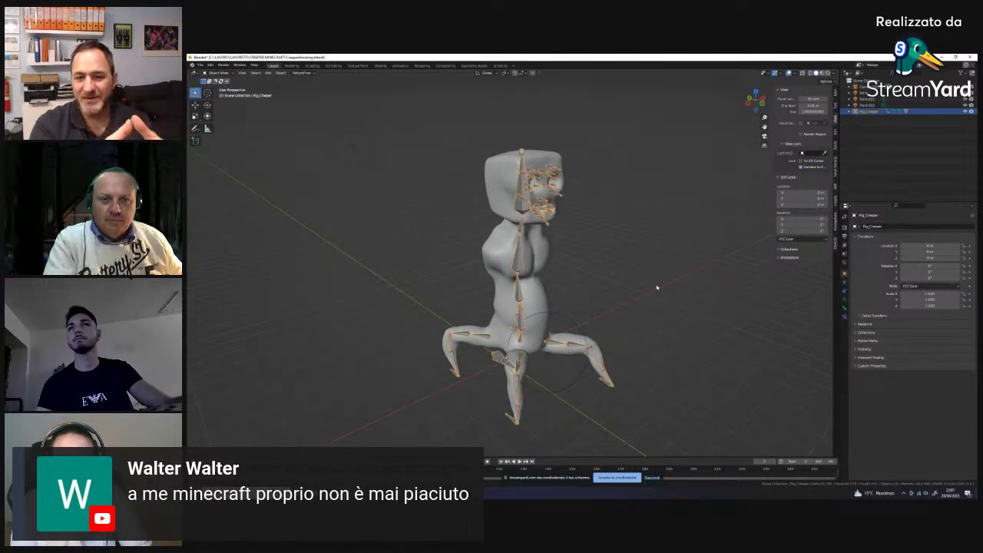
{"action": "middle_click_drag", "start_coordinate": [657, 287], "coordinate": [659, 283]}
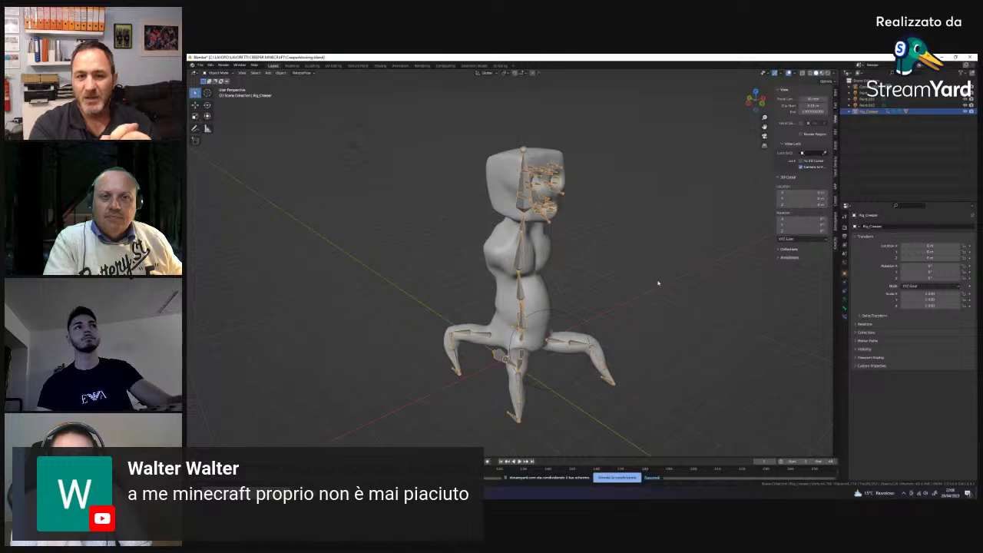
{"action": "middle_click_drag", "start_coordinate": [659, 284], "coordinate": [643, 275]}
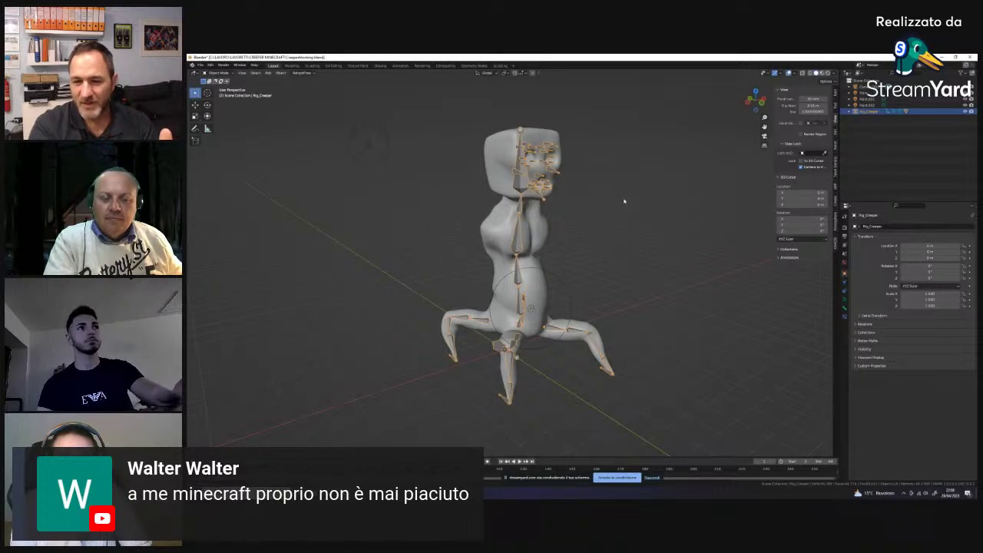
Step: Play the leg animation with the rig hidden and select the CREEPER_LP mesh
{"action": "key", "text": "h"}
{"action": "key", "text": "space"}
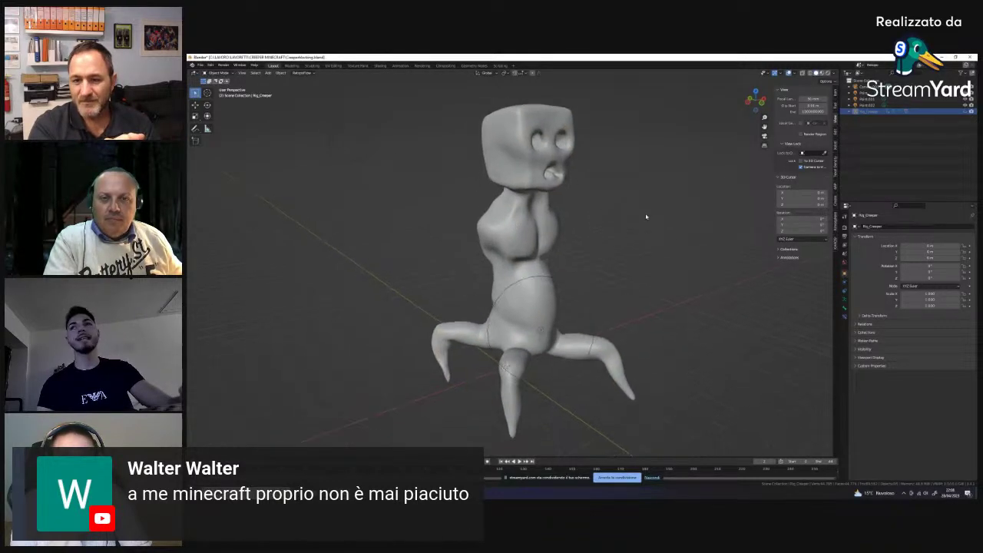
{"action": "left_click", "coordinate": [544, 221]}
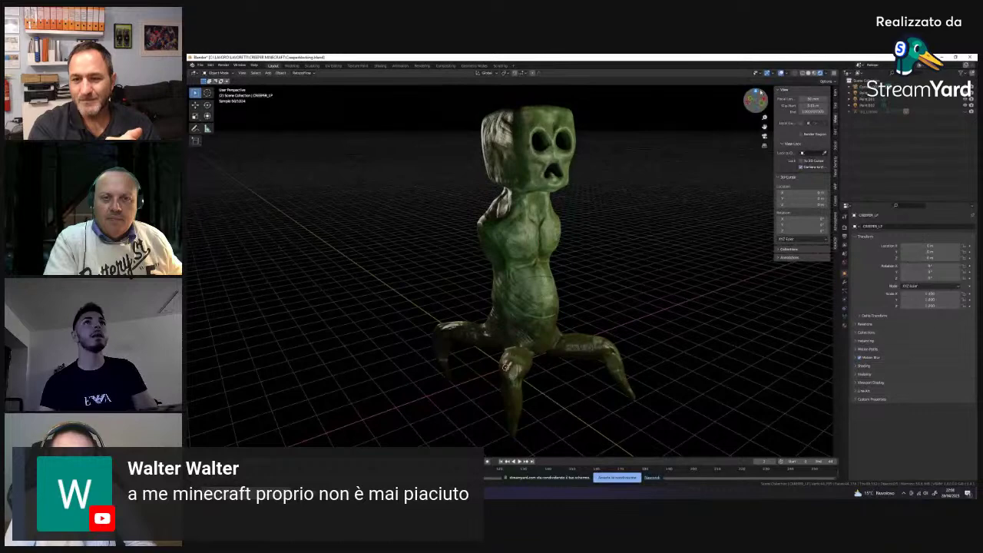
Step: Hide the overlays and orbit the rendered creeper to view it from the side
{"action": "left_click", "coordinate": [782, 73]}
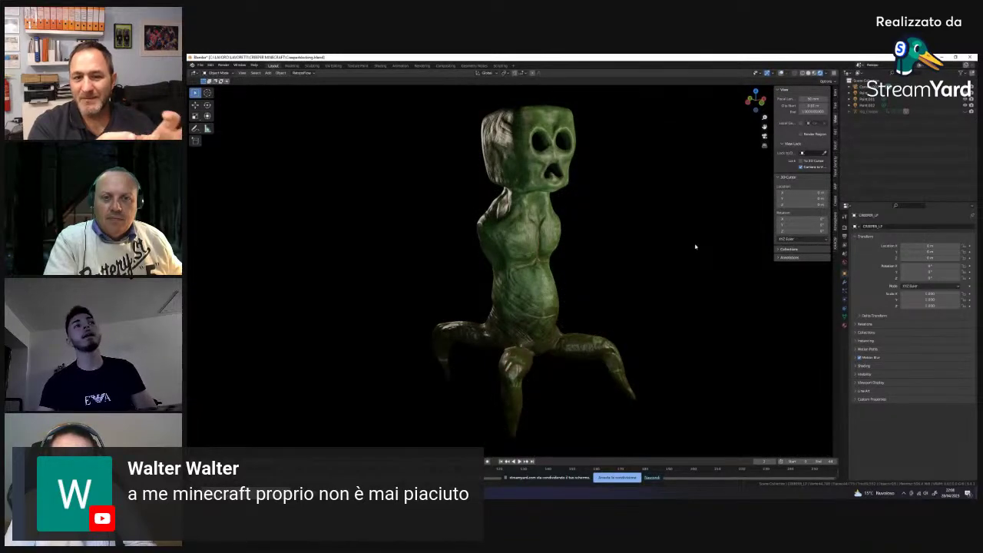
{"action": "middle_click_drag", "start_coordinate": [696, 247], "coordinate": [650, 250]}
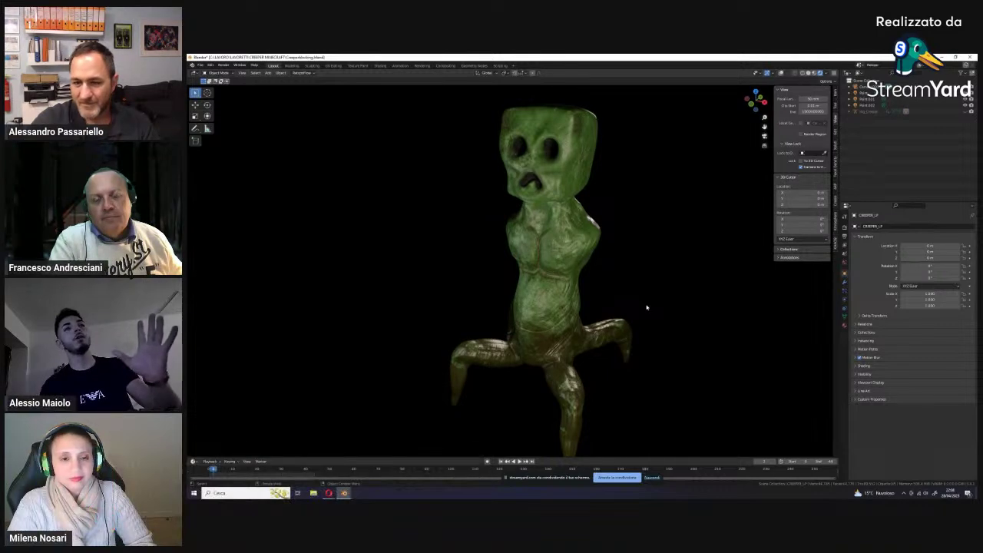
{"action": "mouse_move", "coordinate": [643, 305]}
{"action": "middle_mouse_down"}
{"action": "mouse_move", "coordinate": [564, 302]}
{"action": "mouse_move", "coordinate": [573, 318]}
{"action": "mouse_move", "coordinate": [643, 310]}
{"action": "mouse_move", "coordinate": [566, 321]}
{"action": "mouse_move", "coordinate": [588, 310]}
{"action": "mouse_move", "coordinate": [641, 331]}
{"action": "mouse_move", "coordinate": [623, 345]}
{"action": "mouse_move", "coordinate": [635, 354]}
{"action": "mouse_move", "coordinate": [613, 356]}
{"action": "mouse_move", "coordinate": [650, 351]}
{"action": "mouse_move", "coordinate": [735, 243]}
{"action": "mouse_move", "coordinate": [757, 104]}
{"action": "middle_mouse_up"}
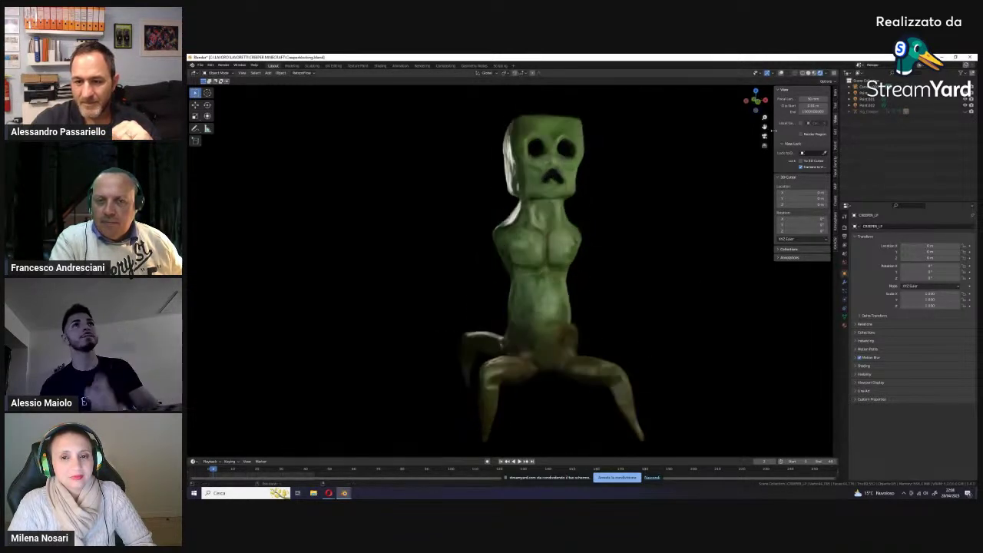
Step: Restore overlays, inspect the creeper's skin and legs up close, then return to Solid shading
{"action": "left_click", "coordinate": [782, 74]}
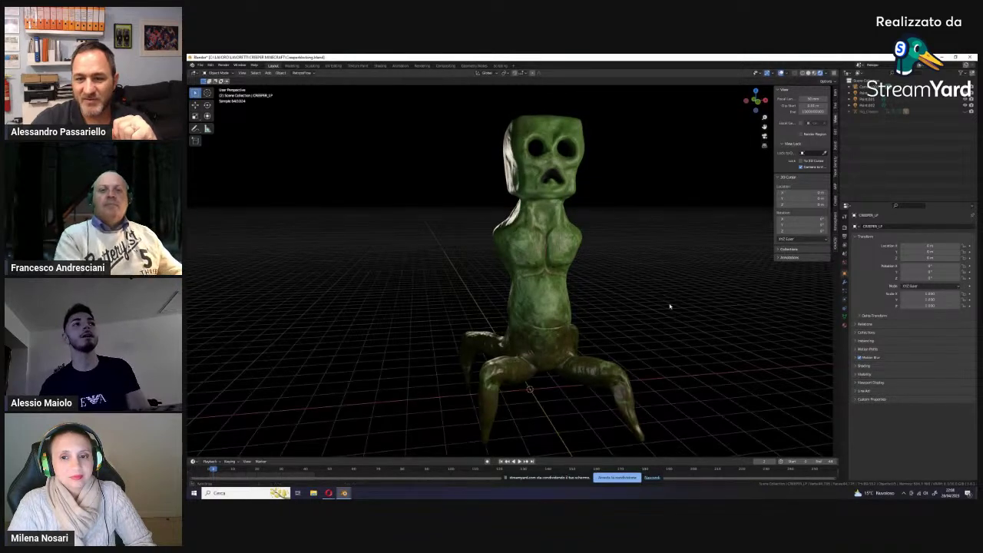
{"action": "middle_click_drag", "start_coordinate": [670, 307], "coordinate": [663, 342]}
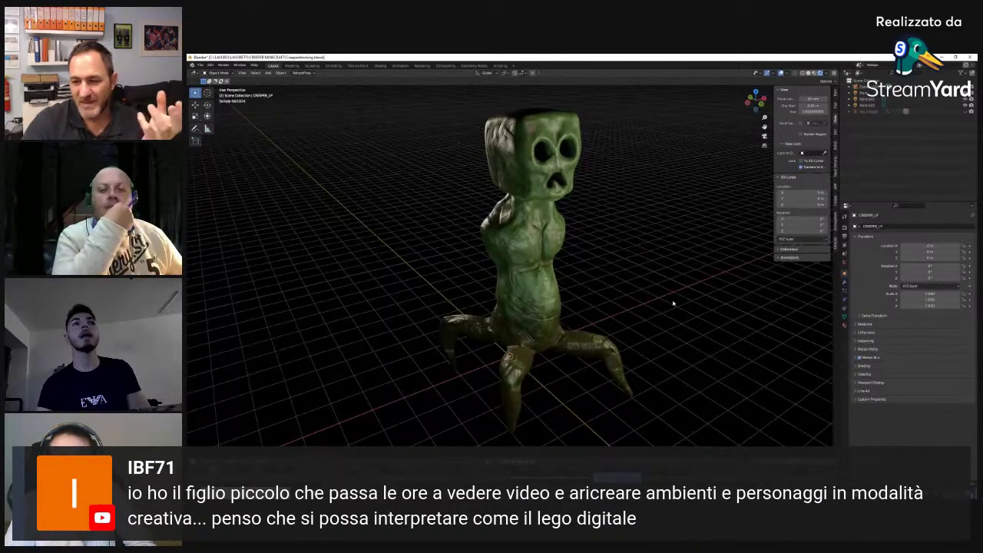
{"action": "scroll", "coordinate": [654, 311], "scroll_direction": "up", "scroll_amount": 5}
{"action": "scroll", "coordinate": [661, 308], "scroll_direction": "up", "scroll_amount": 2}
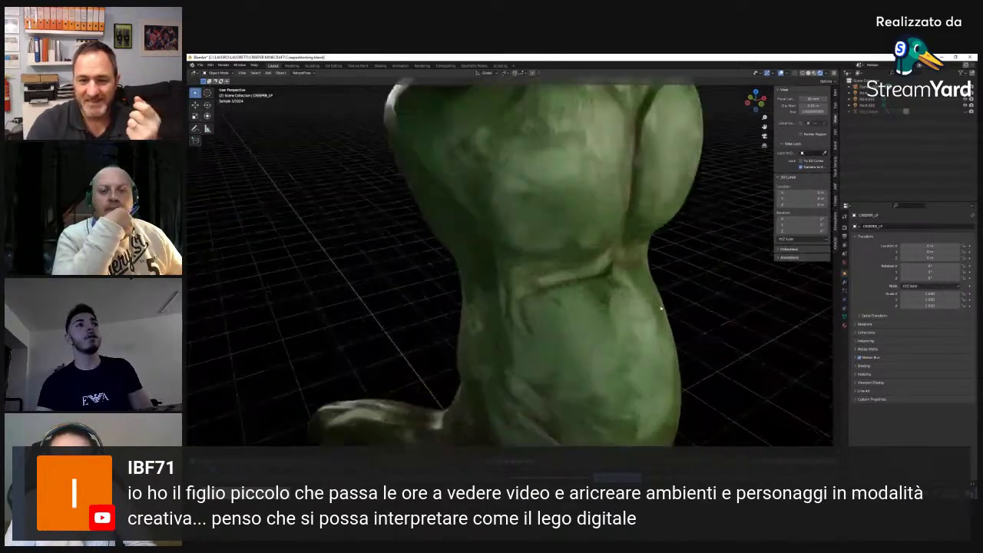
{"action": "scroll", "coordinate": [646, 316], "scroll_direction": "up", "scroll_amount": 3}
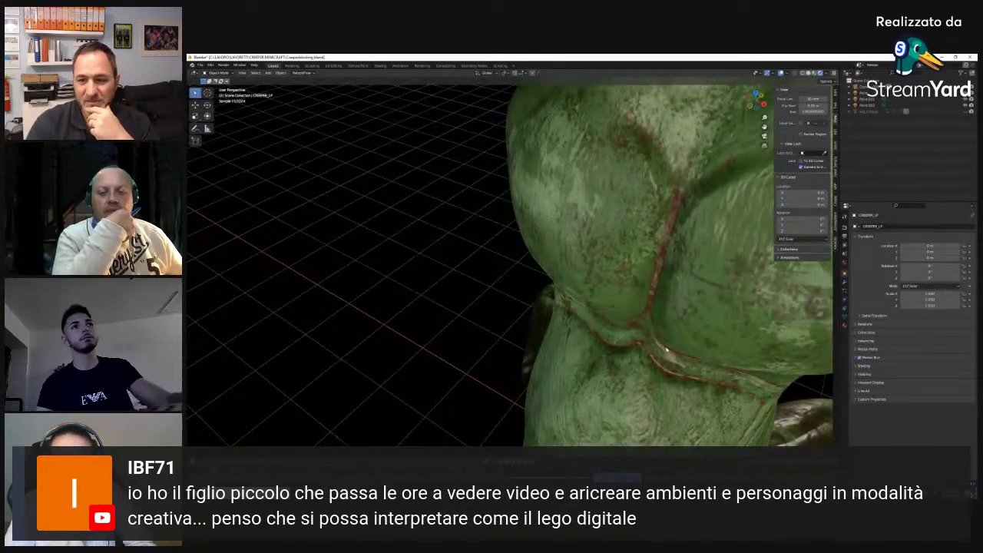
{"action": "mouse_move", "coordinate": [639, 322]}
{"action": "middle_mouse_down"}
{"action": "mouse_move", "coordinate": [660, 323]}
{"action": "mouse_move", "coordinate": [676, 276]}
{"action": "mouse_move", "coordinate": [681, 295]}
{"action": "middle_mouse_up"}
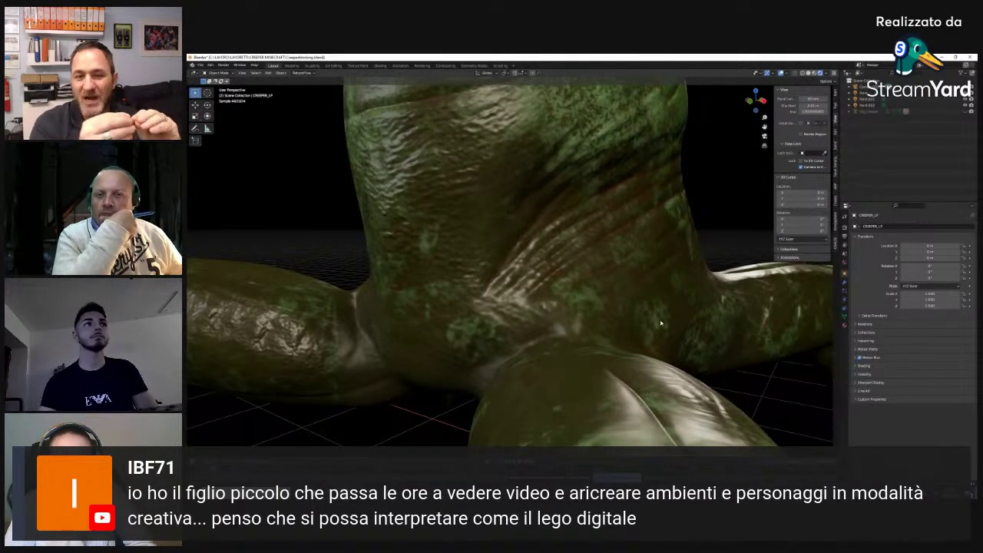
{"action": "scroll", "coordinate": [660, 323], "scroll_direction": "down", "scroll_amount": 2}
{"action": "scroll", "coordinate": [661, 323], "scroll_direction": "down", "scroll_amount": 2}
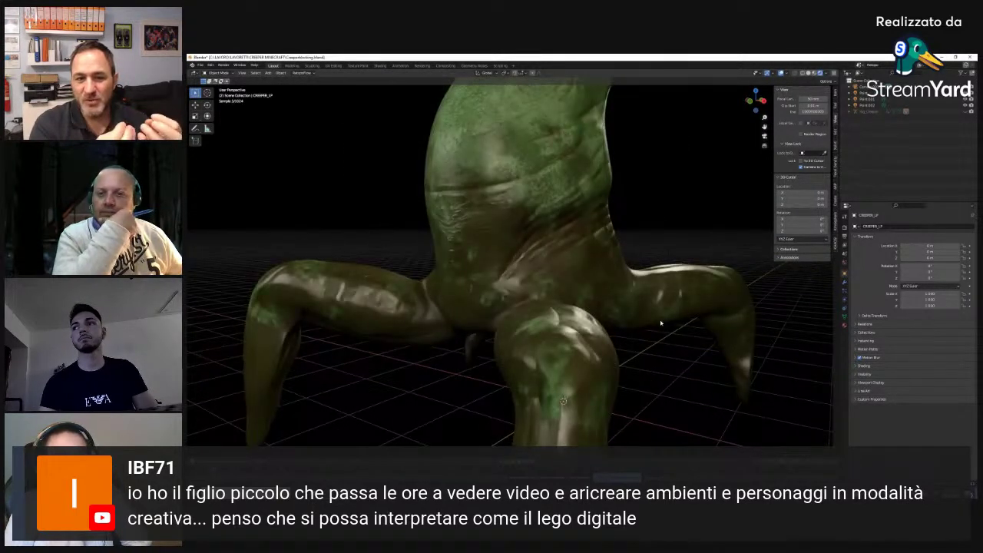
{"action": "middle_click_drag", "start_coordinate": [661, 321], "coordinate": [646, 276]}
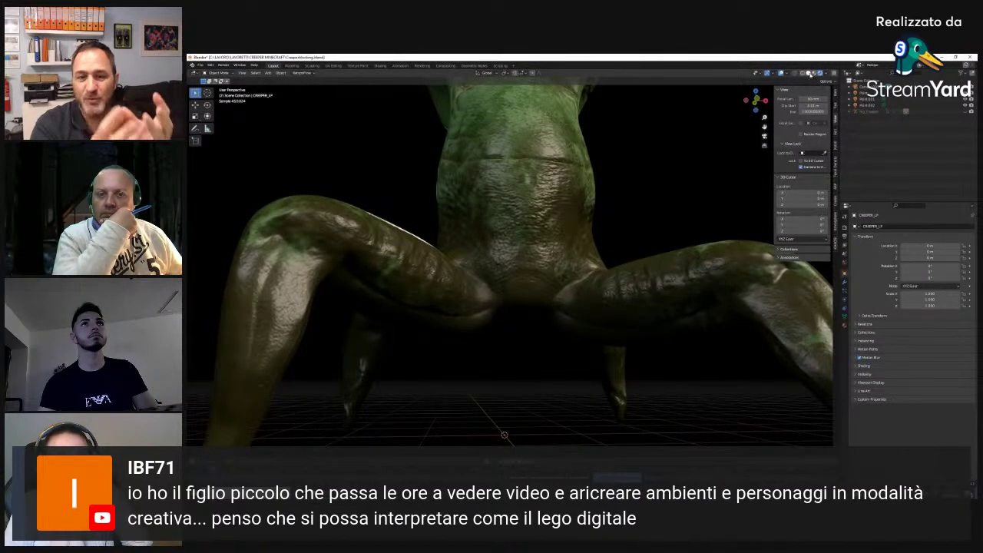
{"action": "left_click", "coordinate": [809, 73]}
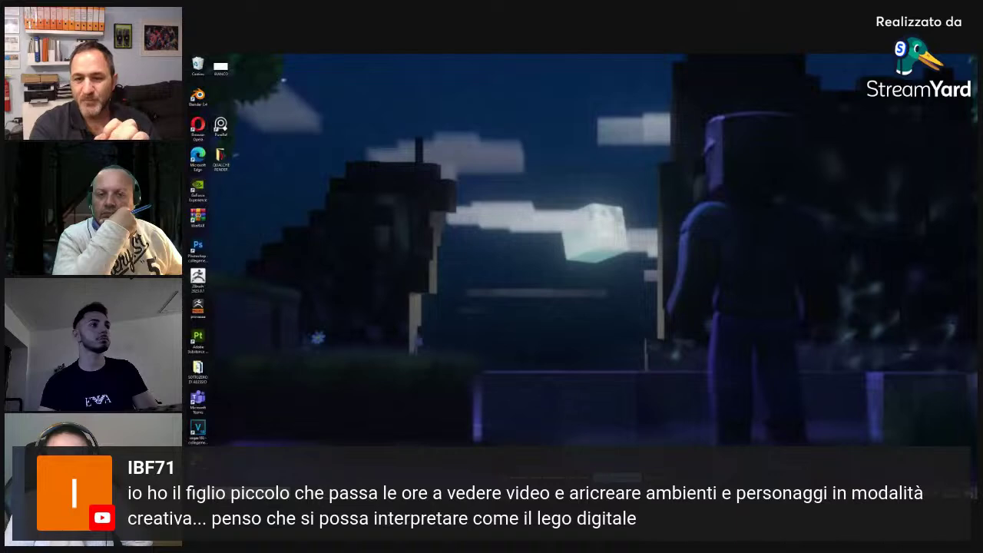
Step: Bring up the zombie scene, hide bones and grid, and view the zombie and grass block in Rendered shading
{"action": "left_click", "coordinate": [308, 445]}
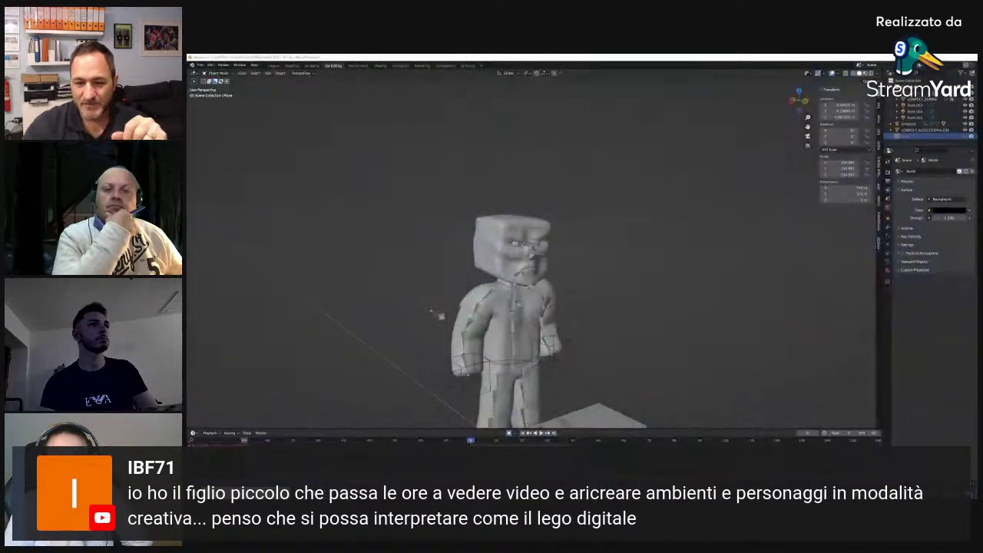
{"action": "mouse_move", "coordinate": [507, 368]}
{"action": "middle_mouse_down"}
{"action": "mouse_move", "coordinate": [542, 372]}
{"action": "mouse_move", "coordinate": [607, 301]}
{"action": "middle_mouse_up"}
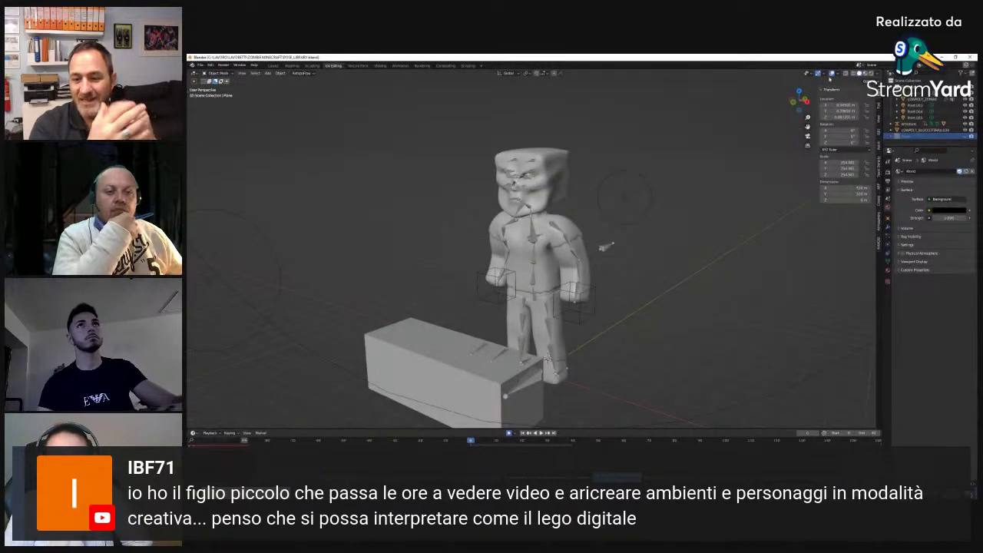
{"action": "left_click", "coordinate": [830, 76]}
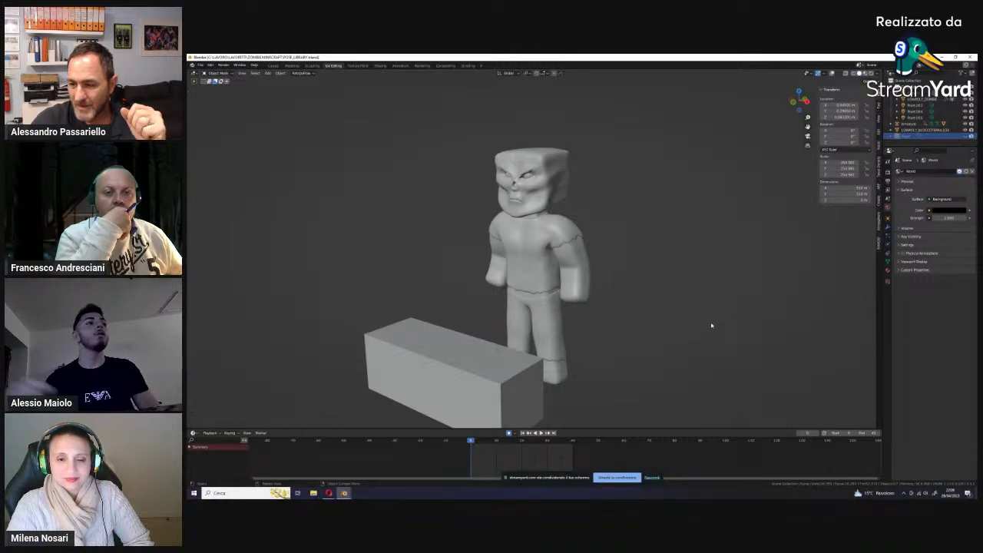
{"action": "middle_click_drag", "start_coordinate": [711, 326], "coordinate": [696, 321]}
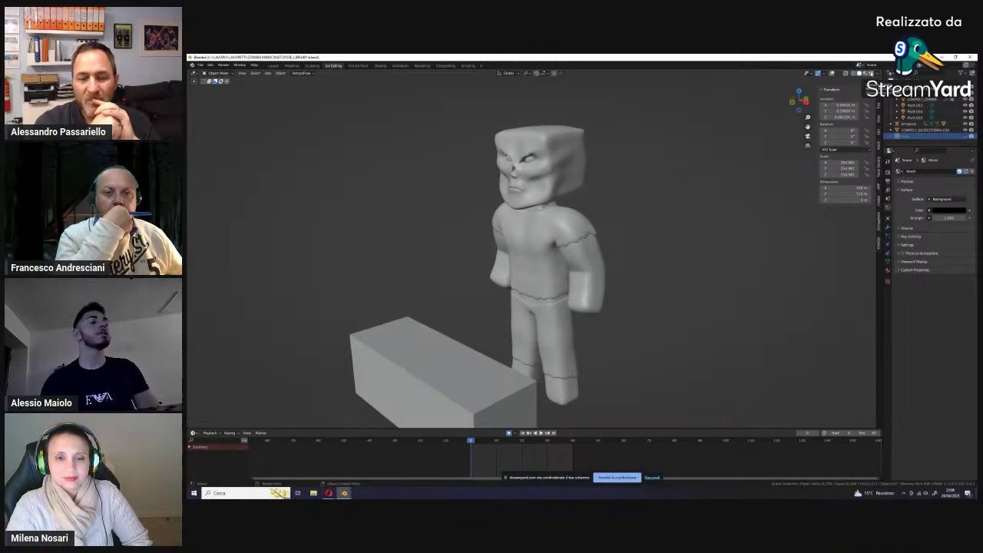
{"action": "key", "text": "h"}
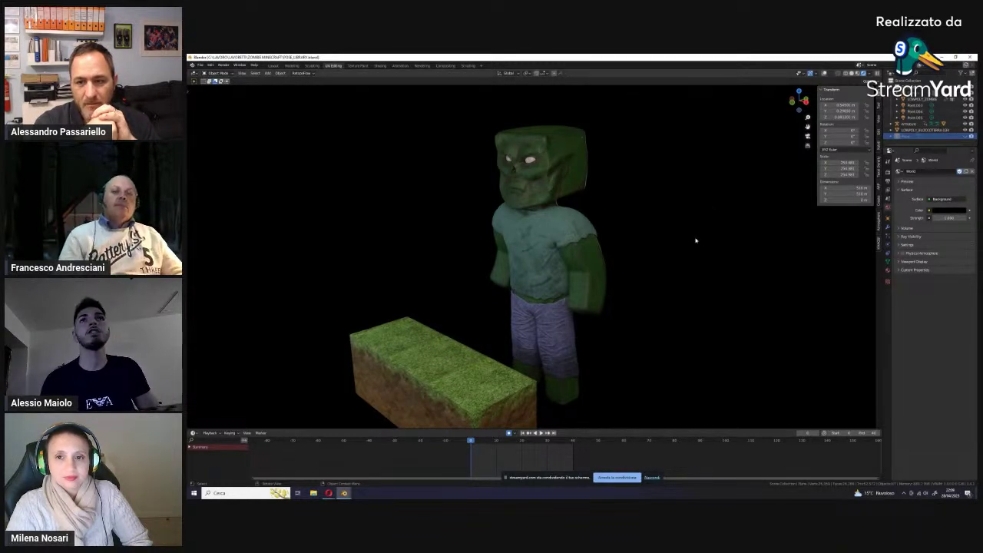
{"action": "mouse_move", "coordinate": [620, 266]}
{"action": "middle_mouse_down"}
{"action": "mouse_move", "coordinate": [674, 275]}
{"action": "mouse_move", "coordinate": [638, 277]}
{"action": "mouse_move", "coordinate": [661, 283]}
{"action": "mouse_move", "coordinate": [636, 287]}
{"action": "mouse_move", "coordinate": [625, 279]}
{"action": "mouse_move", "coordinate": [674, 302]}
{"action": "middle_mouse_up"}
{"action": "scroll", "coordinate": [615, 283], "scroll_direction": "up", "scroll_amount": 2}
{"action": "middle_click_drag", "start_coordinate": [682, 266], "coordinate": [681, 300]}
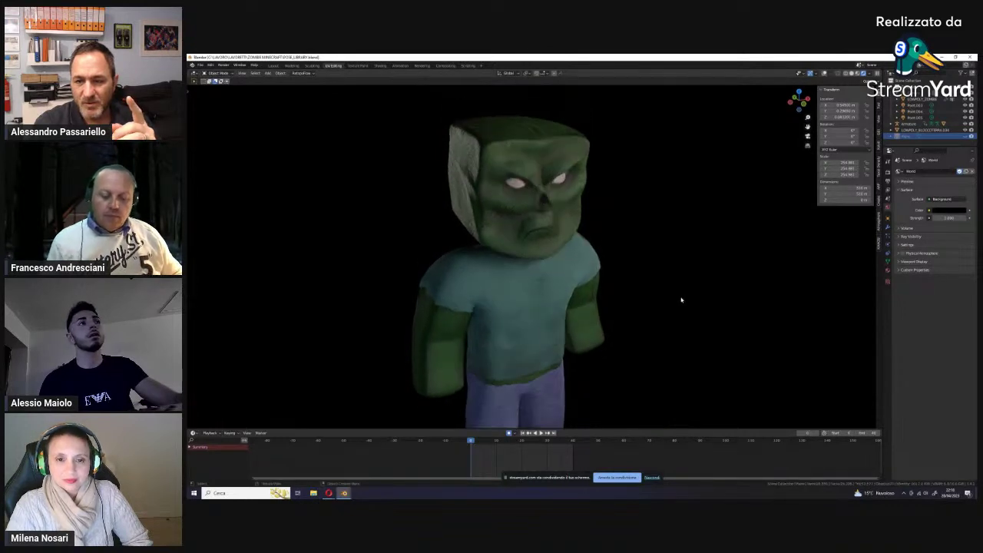
{"action": "scroll", "coordinate": [681, 299], "scroll_direction": "up", "scroll_amount": 2}
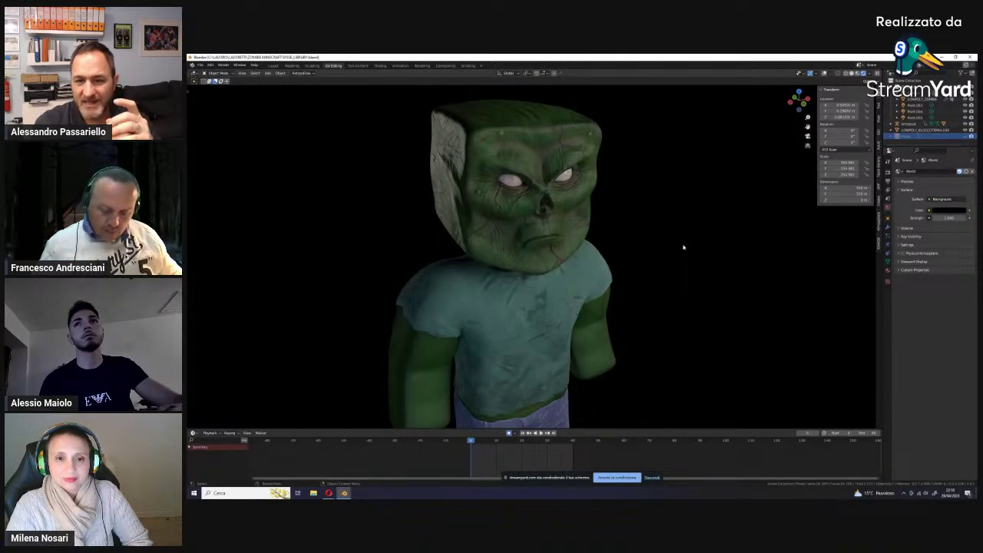
{"action": "scroll", "coordinate": [672, 221], "scroll_direction": "up", "scroll_amount": 1}
{"action": "scroll", "coordinate": [673, 221], "scroll_direction": "up", "scroll_amount": 1}
{"action": "scroll", "coordinate": [672, 221], "scroll_direction": "up", "scroll_amount": 1}
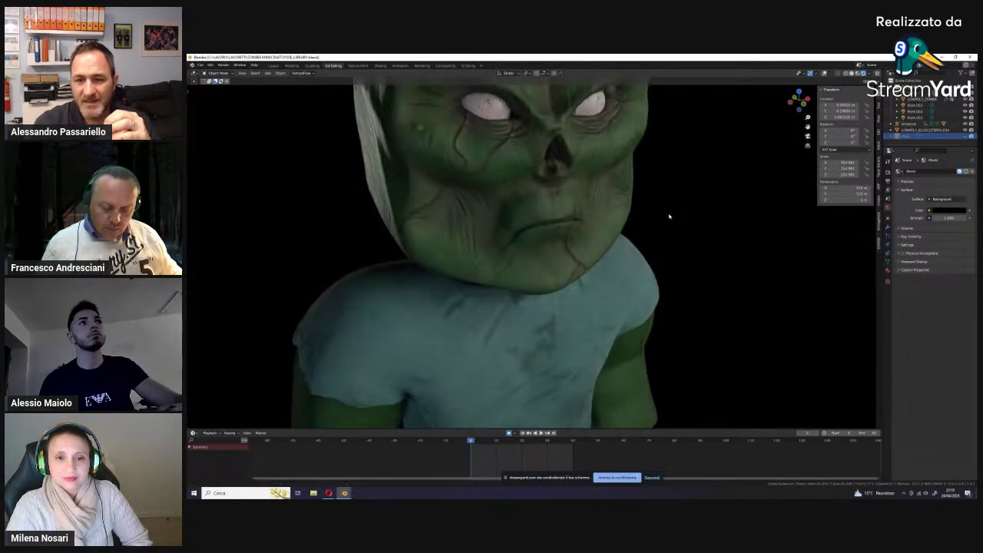
{"action": "middle_click_drag", "start_coordinate": [670, 217], "coordinate": [694, 308]}
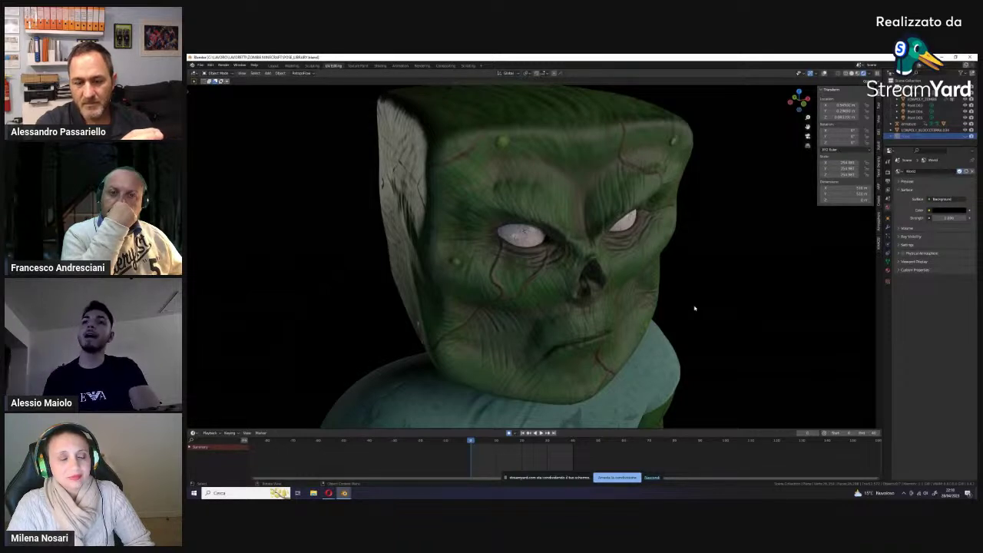
{"action": "scroll", "coordinate": [694, 308], "scroll_direction": "down", "scroll_amount": 4}
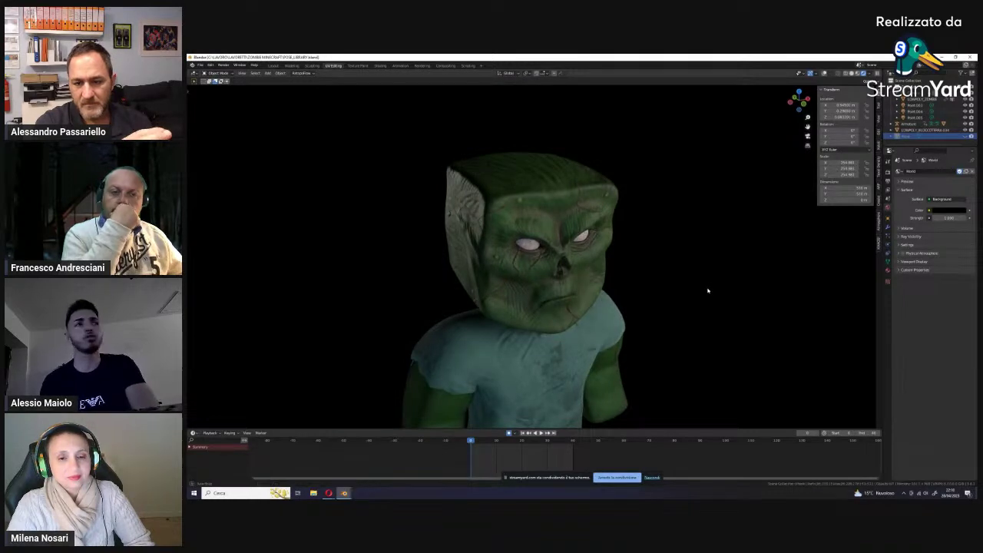
{"action": "mouse_move", "coordinate": [707, 289]}
{"action": "middle_mouse_down"}
{"action": "mouse_move", "coordinate": [721, 279]}
{"action": "mouse_move", "coordinate": [698, 281]}
{"action": "mouse_move", "coordinate": [685, 314]}
{"action": "mouse_move", "coordinate": [604, 329]}
{"action": "mouse_move", "coordinate": [693, 331]}
{"action": "mouse_move", "coordinate": [647, 346]}
{"action": "mouse_move", "coordinate": [666, 307]}
{"action": "mouse_move", "coordinate": [725, 300]}
{"action": "mouse_move", "coordinate": [628, 320]}
{"action": "mouse_move", "coordinate": [592, 287]}
{"action": "mouse_move", "coordinate": [666, 289]}
{"action": "mouse_move", "coordinate": [644, 275]}
{"action": "middle_mouse_up"}
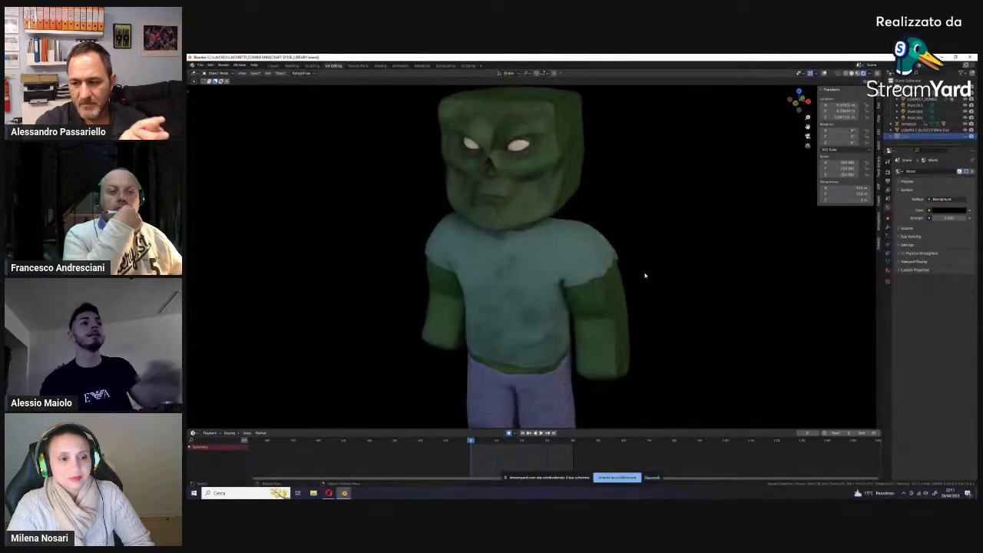
{"action": "mouse_move", "coordinate": [656, 323]}
{"action": "middle_mouse_down"}
{"action": "mouse_move", "coordinate": [656, 230]}
{"action": "mouse_move", "coordinate": [644, 282]}
{"action": "mouse_move", "coordinate": [597, 281]}
{"action": "mouse_move", "coordinate": [612, 263]}
{"action": "mouse_move", "coordinate": [634, 346]}
{"action": "mouse_move", "coordinate": [605, 309]}
{"action": "mouse_move", "coordinate": [652, 338]}
{"action": "mouse_move", "coordinate": [676, 321]}
{"action": "mouse_move", "coordinate": [658, 281]}
{"action": "mouse_move", "coordinate": [623, 313]}
{"action": "mouse_move", "coordinate": [638, 320]}
{"action": "mouse_move", "coordinate": [665, 301]}
{"action": "middle_mouse_up"}
Step: View the zombie in grey Solid shading, then minimize Blender to the desktop
{"action": "left_click", "coordinate": [853, 73]}
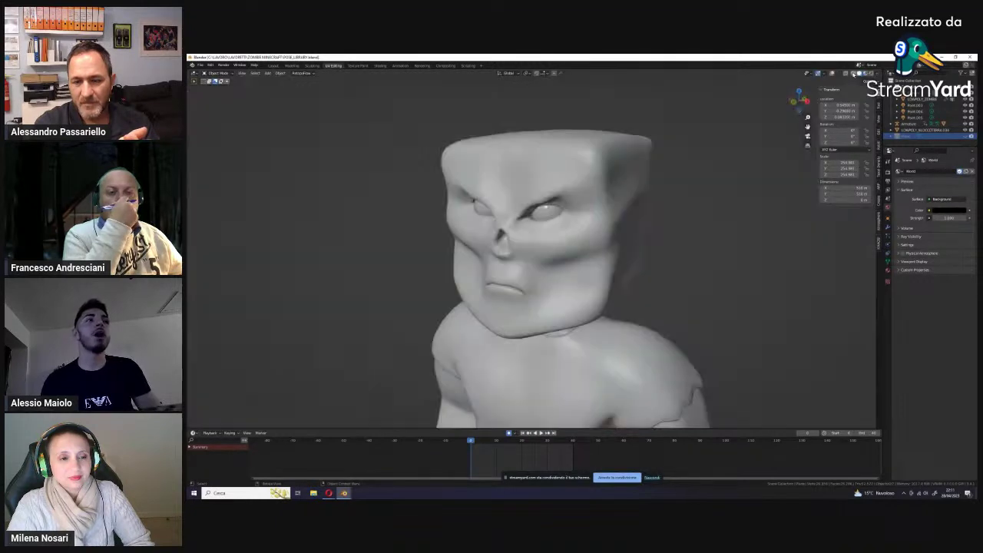
{"action": "scroll", "coordinate": [666, 336], "scroll_direction": "down", "scroll_amount": 4}
{"action": "scroll", "coordinate": [670, 328], "scroll_direction": "up", "scroll_amount": 2}
{"action": "scroll", "coordinate": [692, 324], "scroll_direction": "up", "scroll_amount": 1}
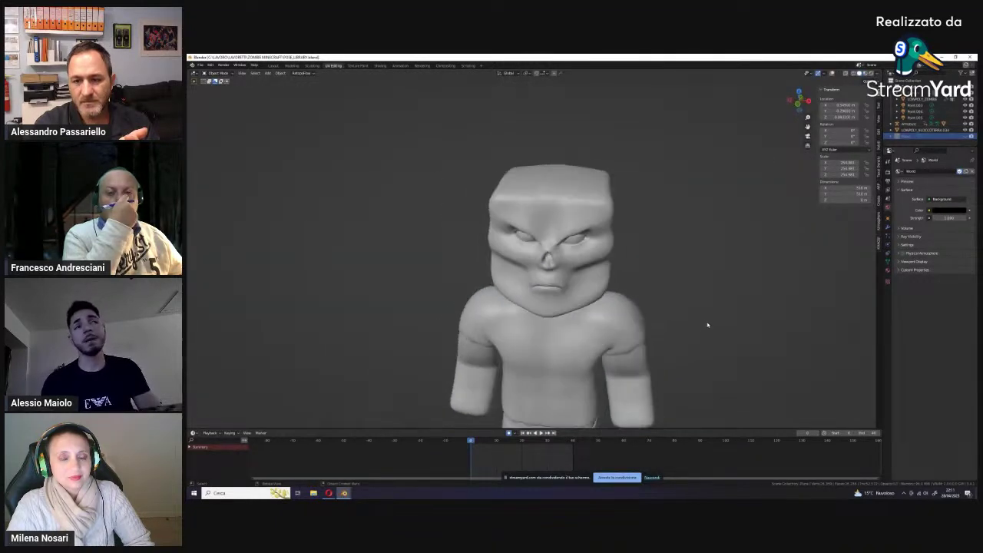
{"action": "mouse_move", "coordinate": [706, 312]}
{"action": "middle_mouse_down"}
{"action": "mouse_move", "coordinate": [694, 305]}
{"action": "mouse_move", "coordinate": [703, 318]}
{"action": "mouse_move", "coordinate": [720, 302]}
{"action": "middle_mouse_up"}
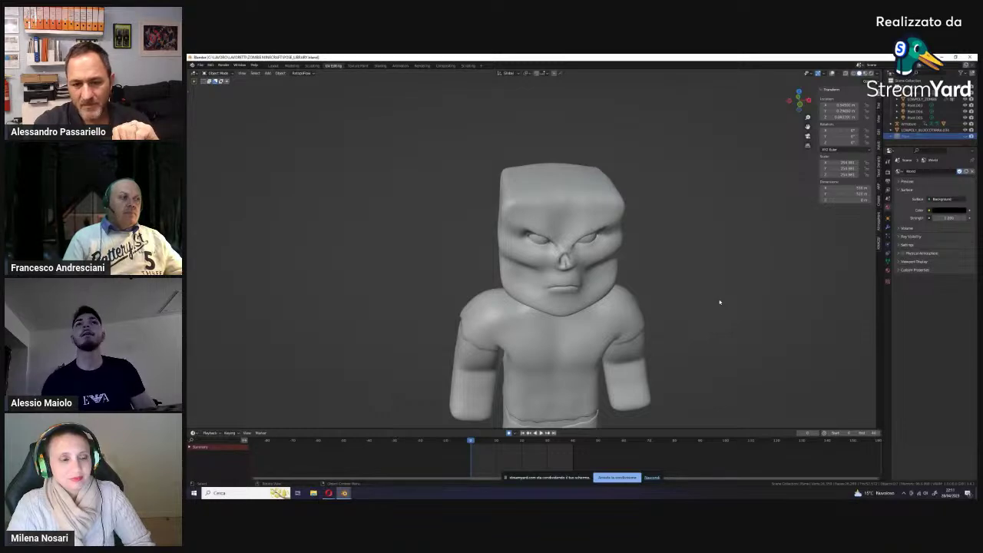
{"action": "key", "text": "super+d"}
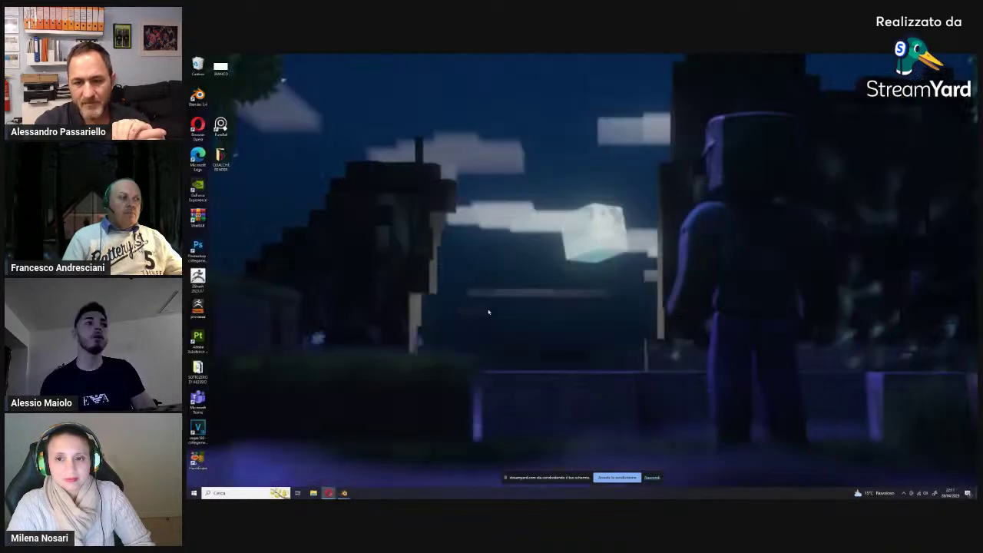
{"action": "mouse_move", "coordinate": [344, 493]}
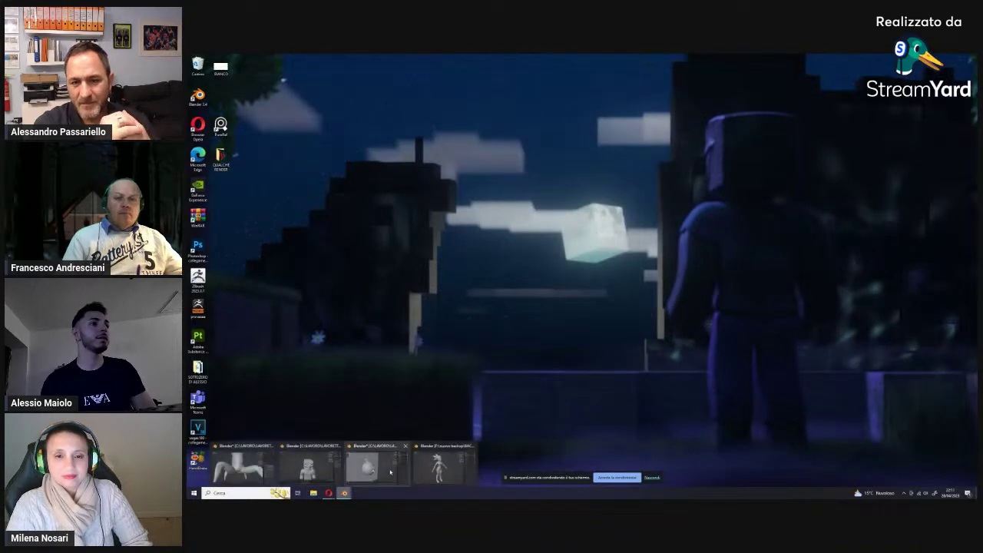
Step: Restore the Angry Bird file, select the eyebrow and body, and show the body's hair particles
{"action": "left_click", "coordinate": [238, 465]}
{"action": "left_click", "coordinate": [536, 260]}
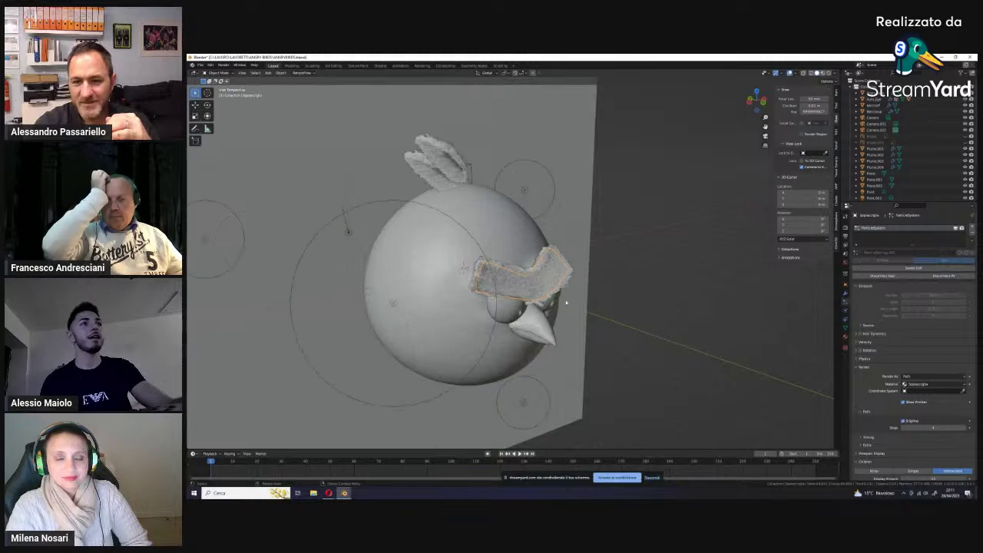
{"action": "left_click", "coordinate": [485, 341]}
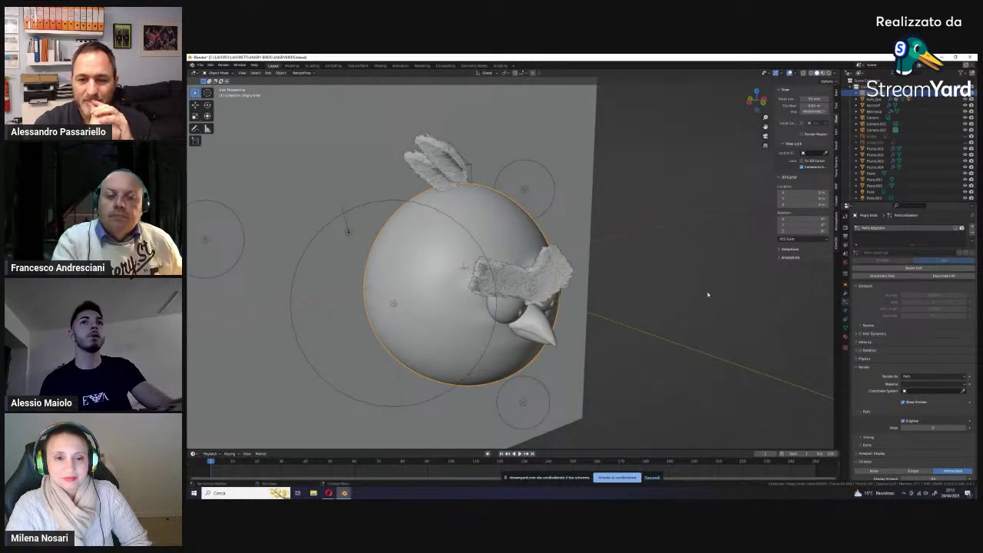
{"action": "left_click", "coordinate": [958, 229]}
{"action": "mouse_move", "coordinate": [707, 292]}
{"action": "middle_mouse_down"}
{"action": "mouse_move", "coordinate": [686, 322]}
{"action": "mouse_move", "coordinate": [591, 294]}
{"action": "mouse_move", "coordinate": [634, 305]}
{"action": "middle_mouse_up"}
{"action": "scroll", "coordinate": [686, 322], "scroll_direction": "up", "scroll_amount": 3}
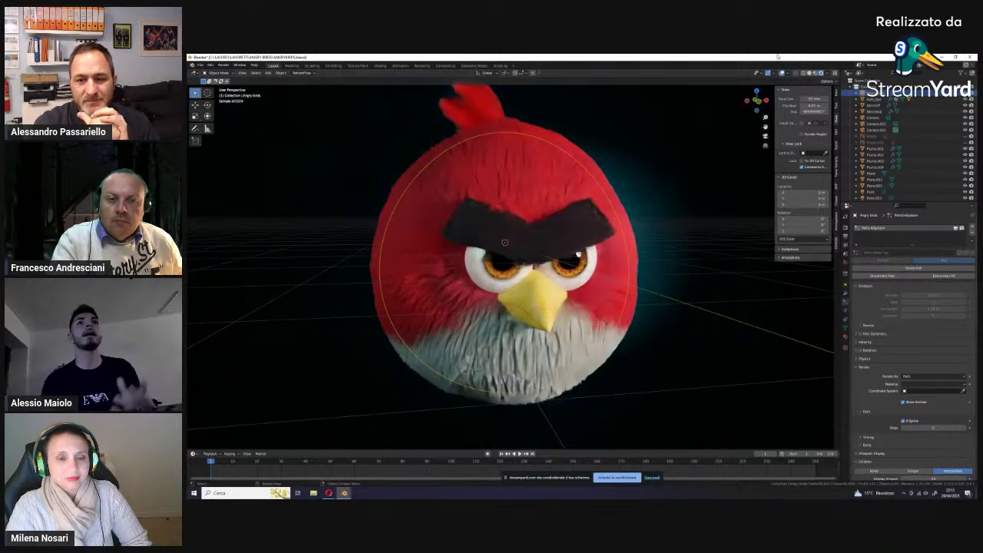
Step: Inspect the furry bird's back and side without overlays, then return to Solid shading in front view
{"action": "left_click", "coordinate": [784, 73]}
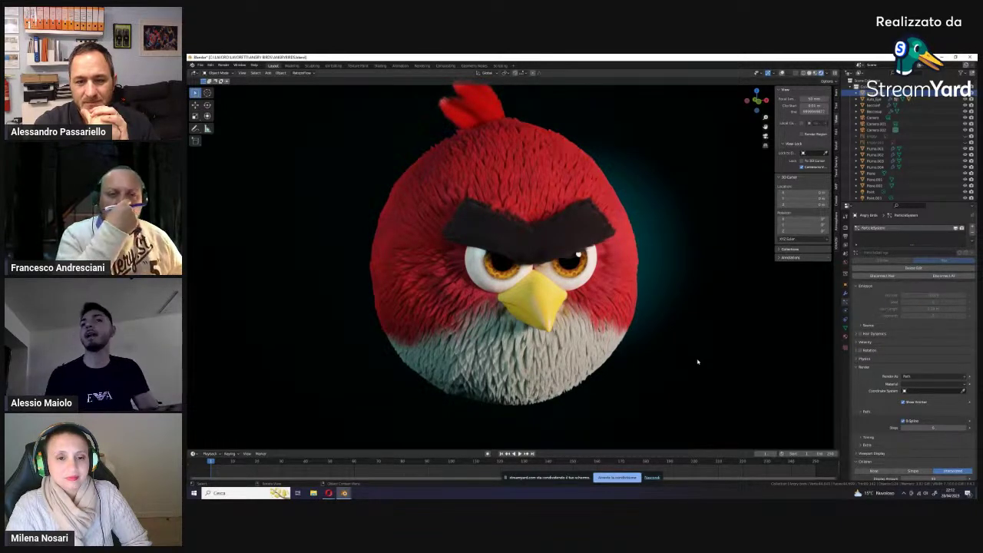
{"action": "middle_click_drag", "start_coordinate": [652, 351], "coordinate": [604, 360]}
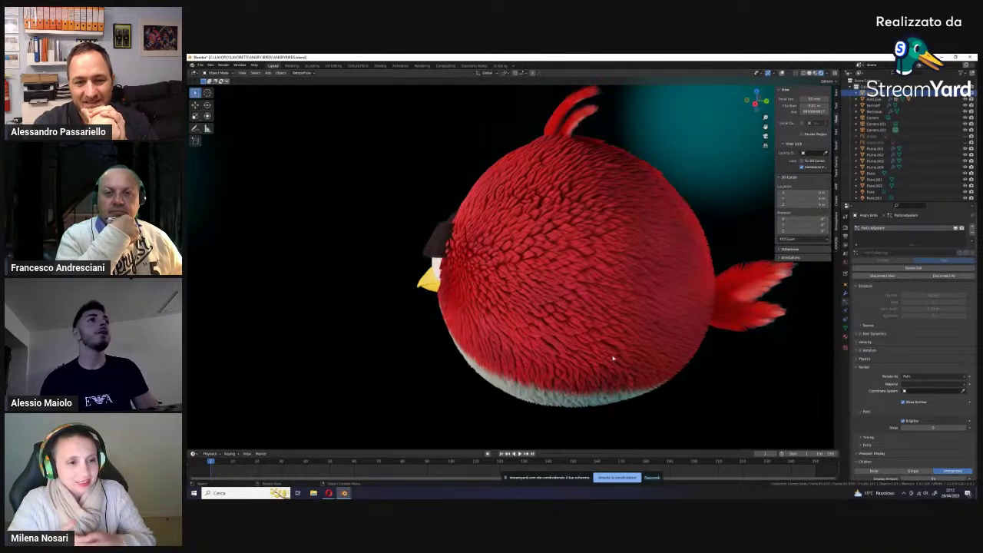
{"action": "middle_click_drag", "start_coordinate": [613, 358], "coordinate": [630, 358]}
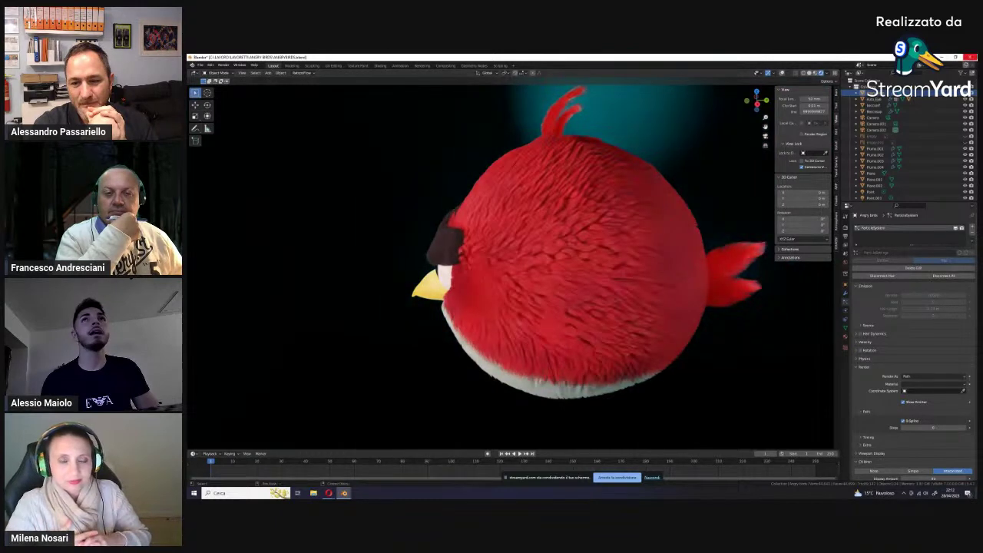
{"action": "left_click", "coordinate": [809, 73]}
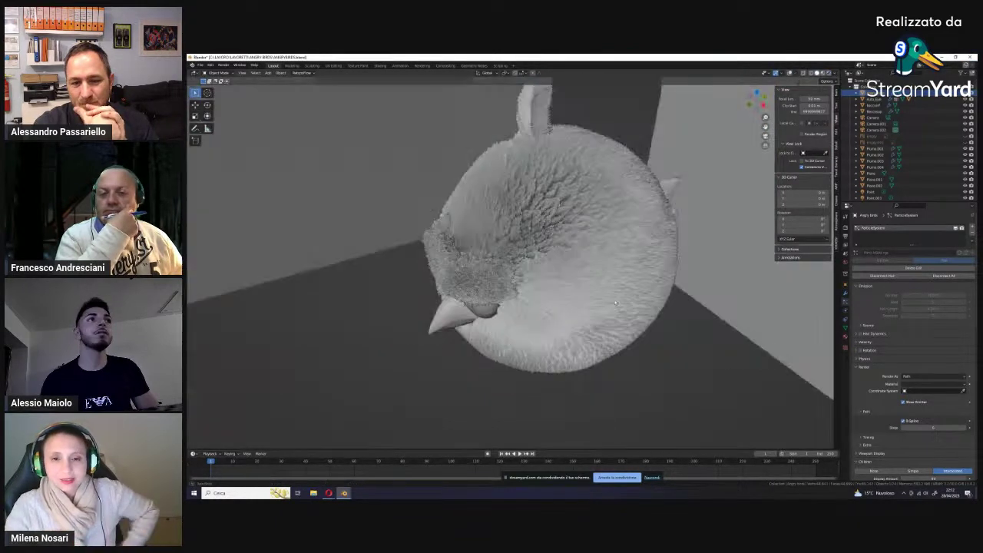
{"action": "key", "text": "KP_1"}
Step: Close the Angry Bird file via the save prompt and bring up the Creeper rig window
{"action": "left_click", "coordinate": [972, 57]}
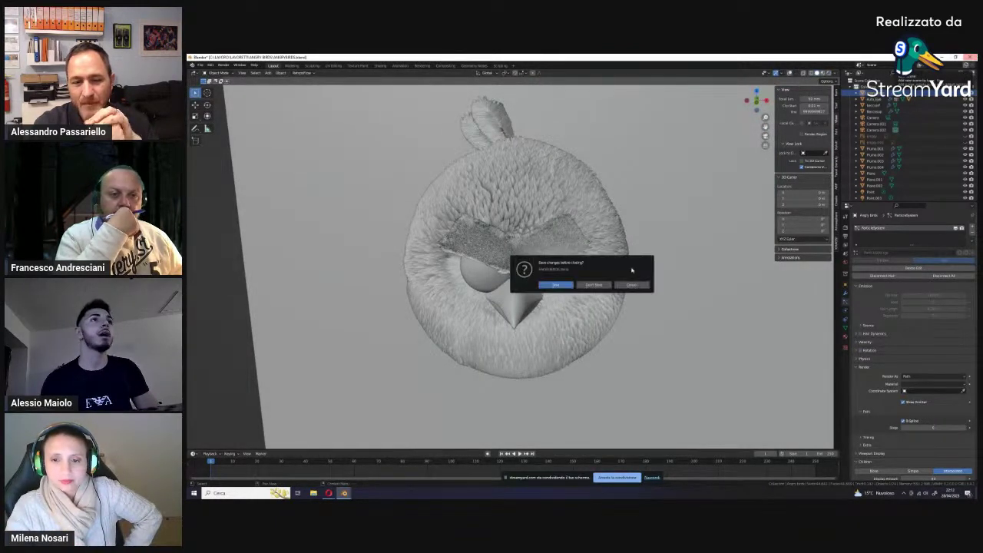
{"action": "left_click", "coordinate": [556, 285]}
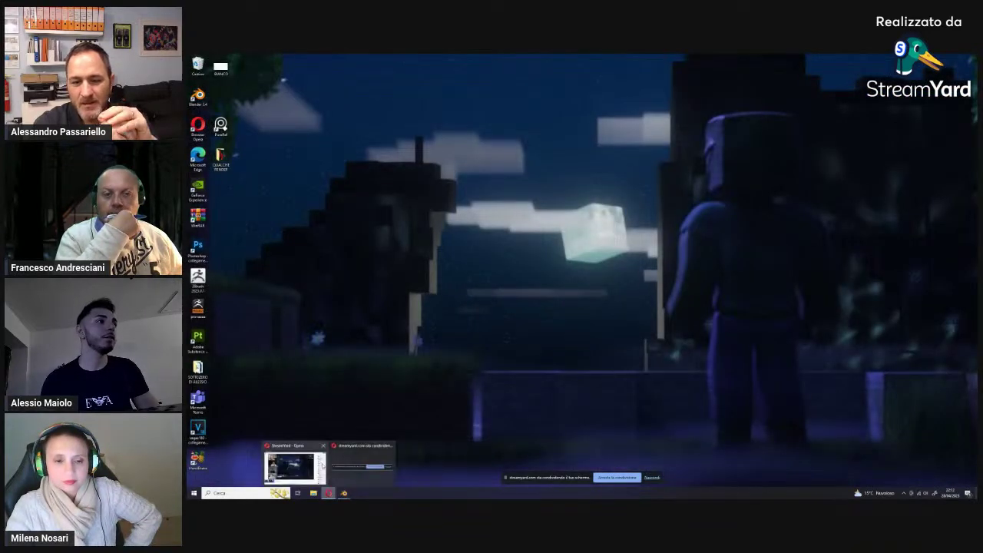
{"action": "mouse_move", "coordinate": [344, 493]}
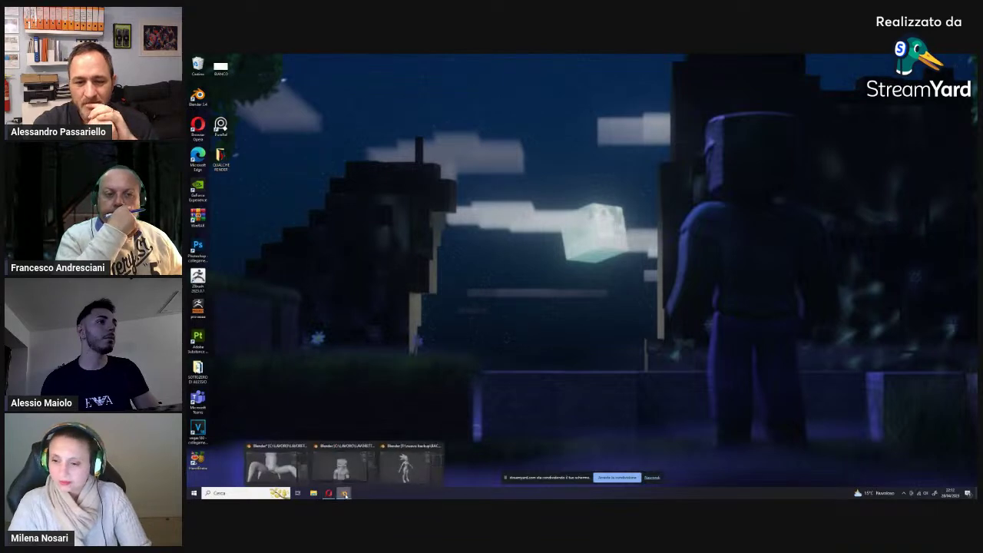
{"action": "left_click", "coordinate": [274, 465]}
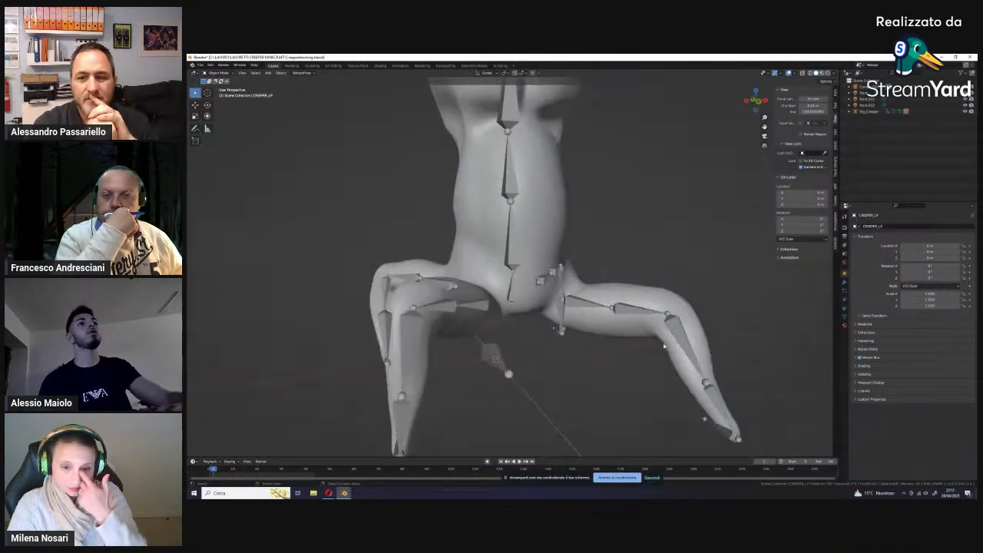
{"action": "scroll", "coordinate": [664, 347], "scroll_direction": "down", "scroll_amount": 4}
Step: Select the Rig_Creeper armature and switch it into Pose Mode
{"action": "middle_click_drag", "start_coordinate": [692, 334], "coordinate": [676, 338]}
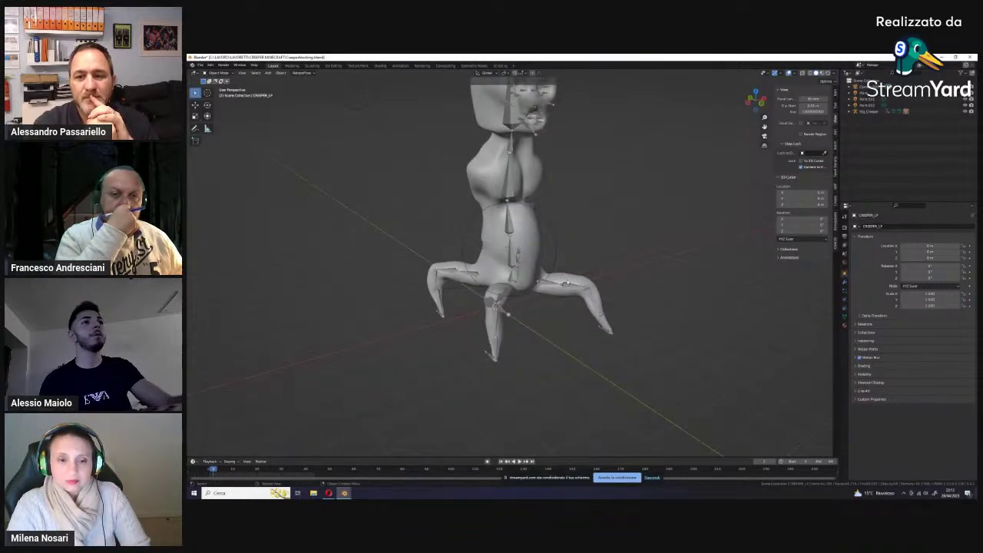
{"action": "left_click", "coordinate": [519, 245]}
{"action": "left_click", "coordinate": [212, 73]}
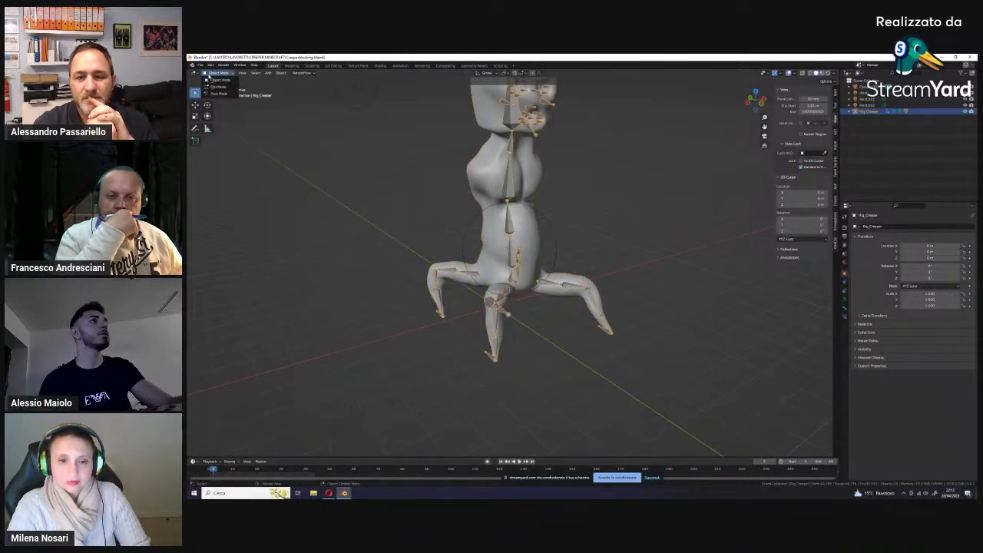
{"action": "left_click", "coordinate": [222, 93]}
Step: Orbit around the rig and view the green textured creeper in Rendered shading
{"action": "middle_click_drag", "start_coordinate": [507, 307], "coordinate": [542, 329]}
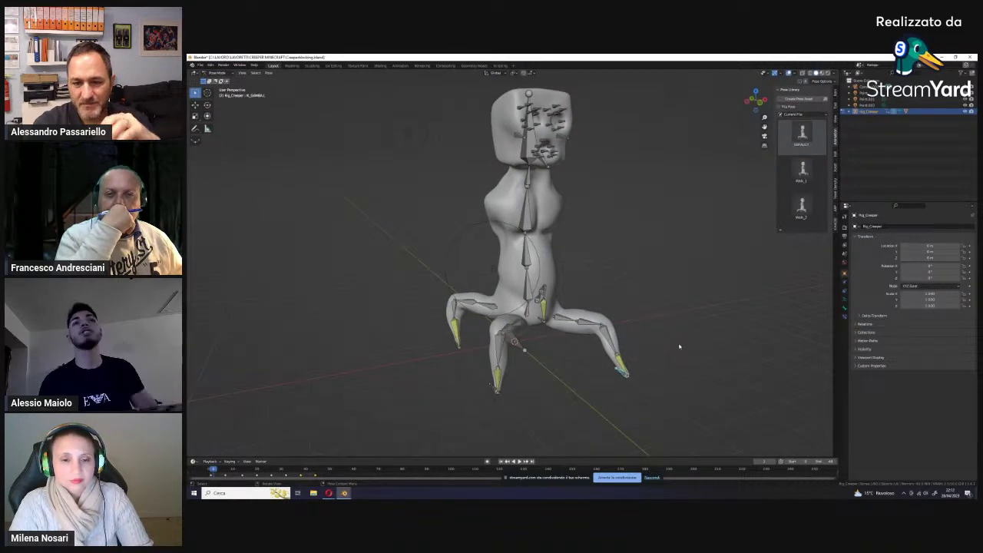
{"action": "mouse_move", "coordinate": [681, 345]}
{"action": "middle_mouse_down"}
{"action": "mouse_move", "coordinate": [691, 343]}
{"action": "mouse_move", "coordinate": [681, 323]}
{"action": "mouse_move", "coordinate": [700, 297]}
{"action": "mouse_move", "coordinate": [684, 304]}
{"action": "middle_mouse_up"}
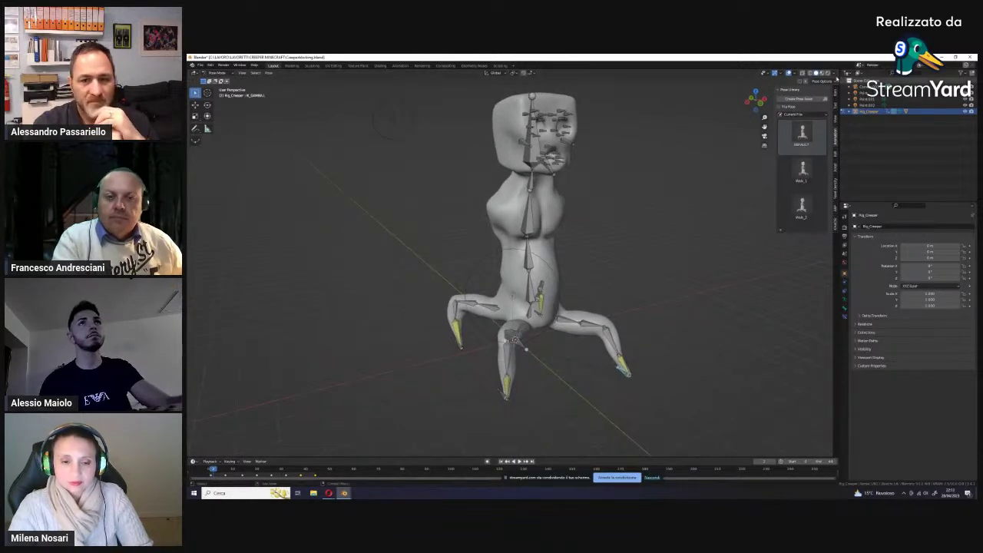
{"action": "key", "text": "z"}
{"action": "middle_click_drag", "start_coordinate": [674, 237], "coordinate": [664, 251]}
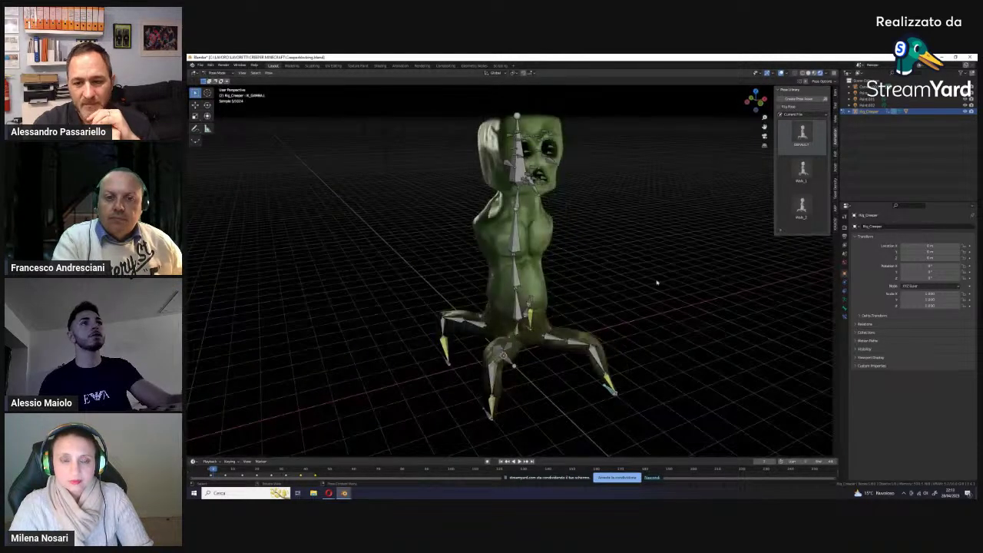
Step: Try rotating the head bone from a low frontal view, cancelling each rotation
{"action": "right_click", "coordinate": [664, 185]}
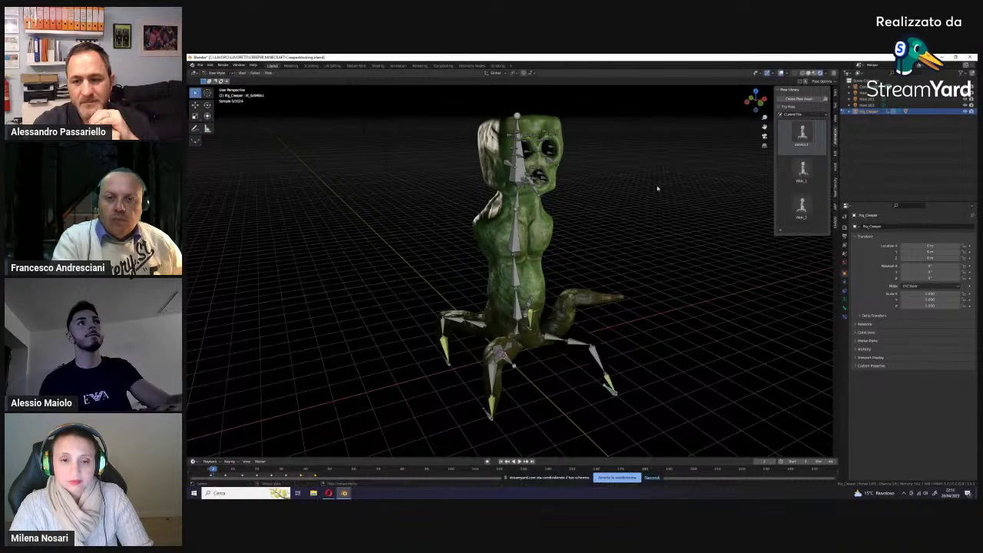
{"action": "key", "text": "r"}
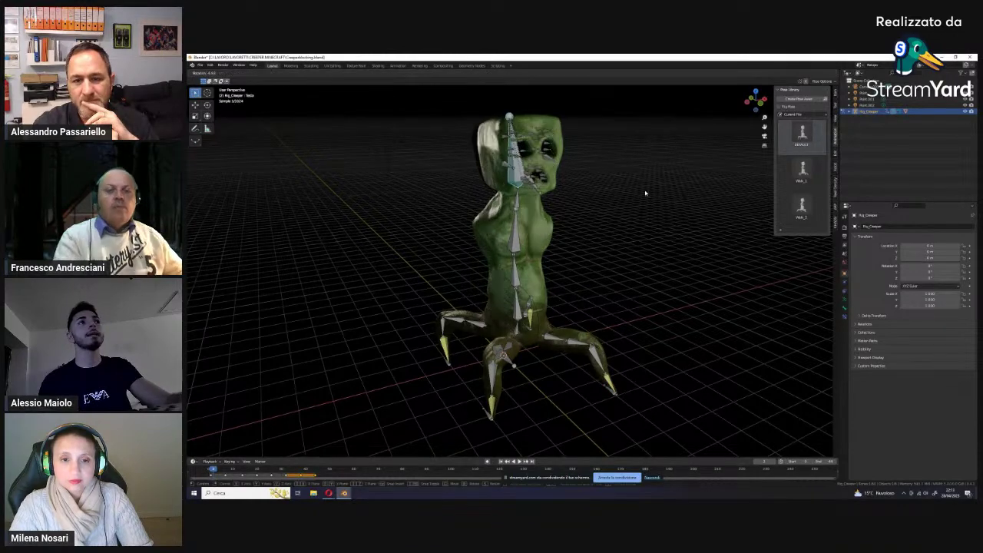
{"action": "right_click", "coordinate": [547, 159]}
{"action": "middle_click_drag", "start_coordinate": [571, 204], "coordinate": [626, 228]}
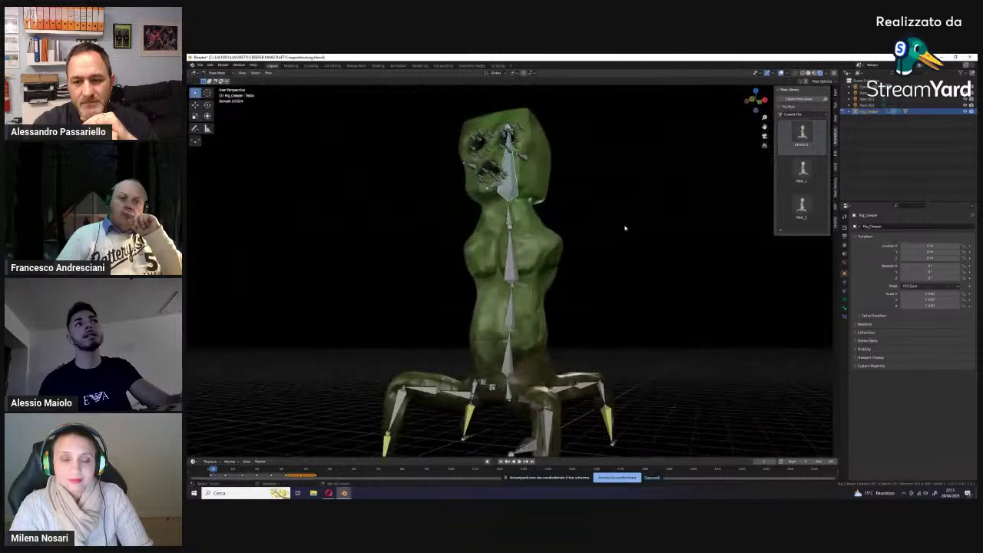
{"action": "scroll", "coordinate": [626, 228], "scroll_direction": "up", "scroll_amount": 2}
{"action": "key", "text": "r"}
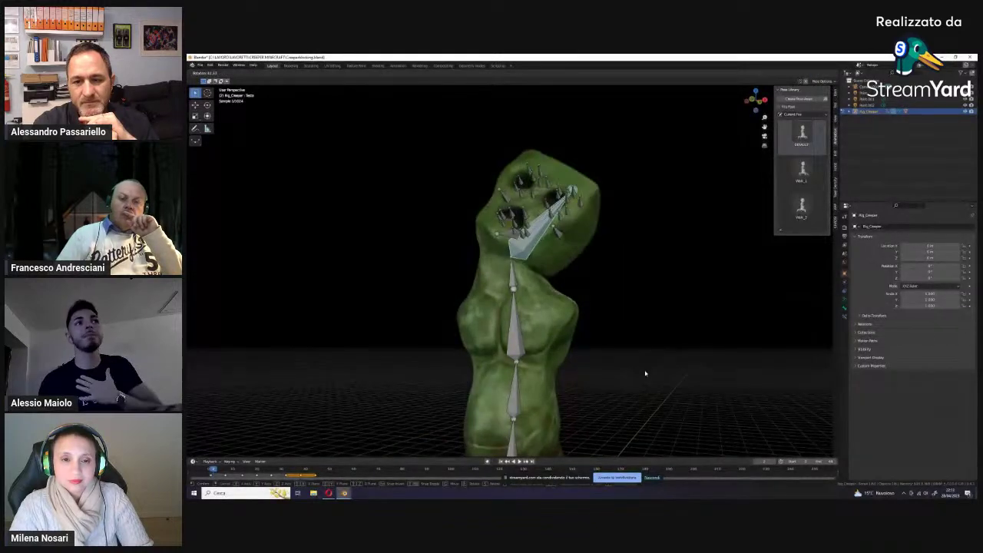
{"action": "right_click", "coordinate": [606, 326]}
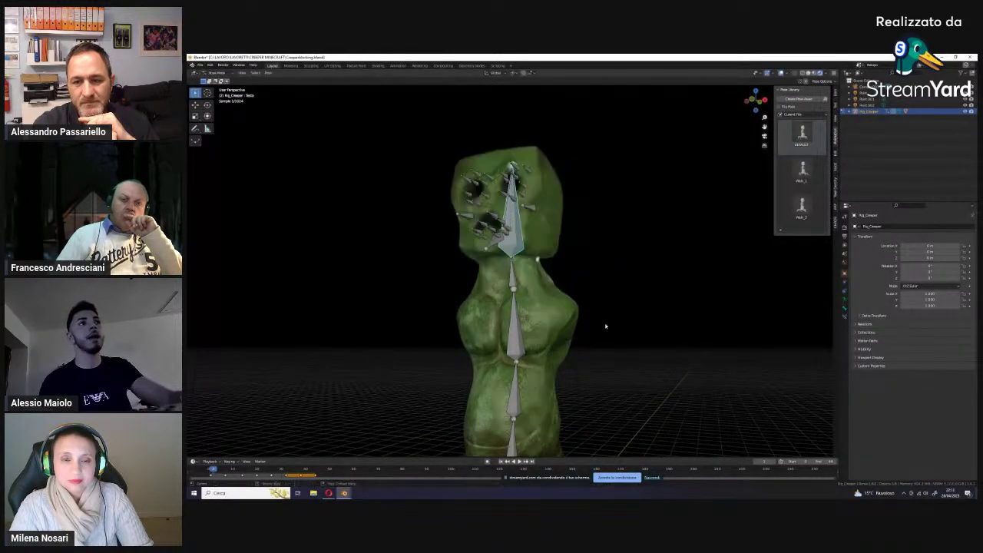
Step: Move the jaw bone vertically along the Z axis to a new position
{"action": "left_click", "coordinate": [495, 240]}
{"action": "key", "text": "g"}
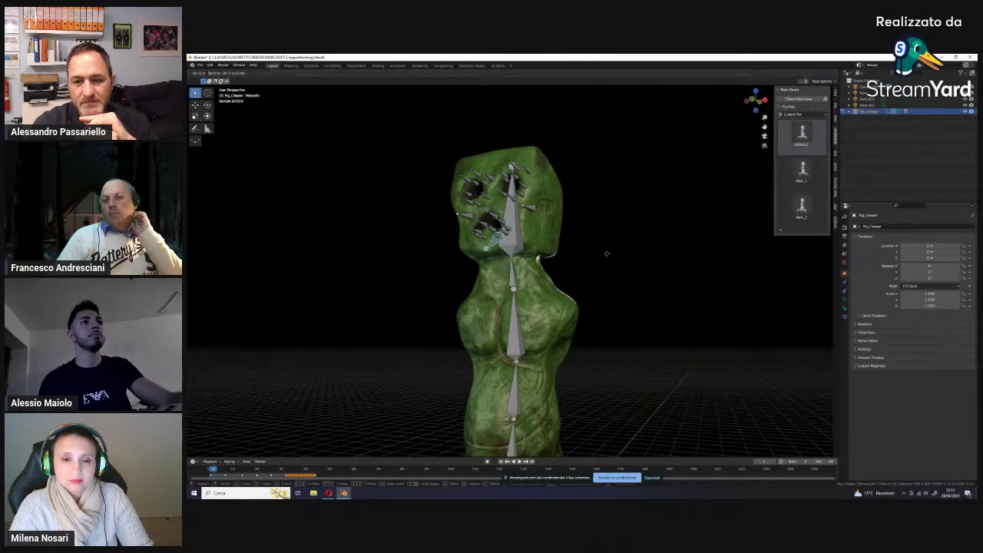
{"action": "key", "text": "z"}
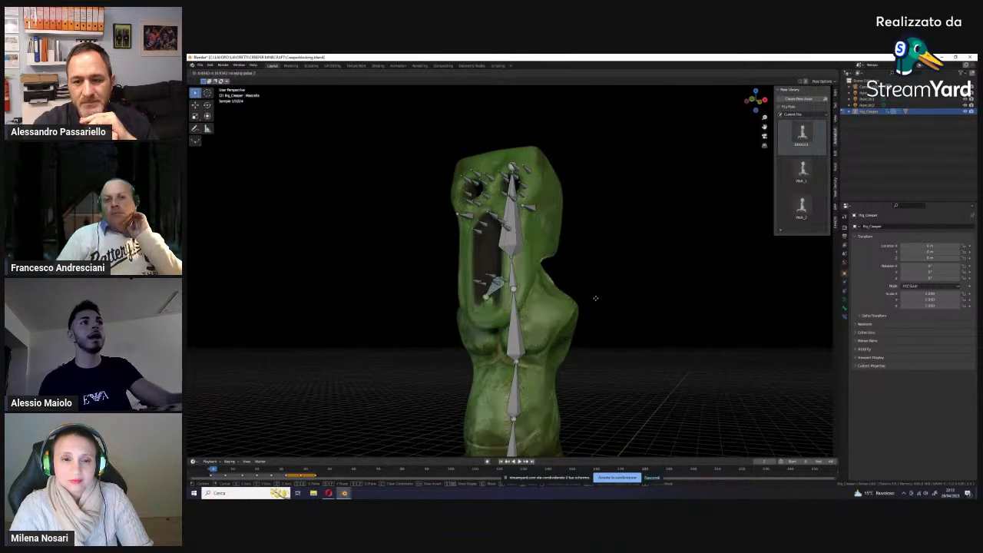
{"action": "left_click", "coordinate": [592, 300]}
Step: Check the pose from camera view with overlays hidden, undo the last edit, and switch to Solid shading
{"action": "key", "text": "shift+alt+z"}
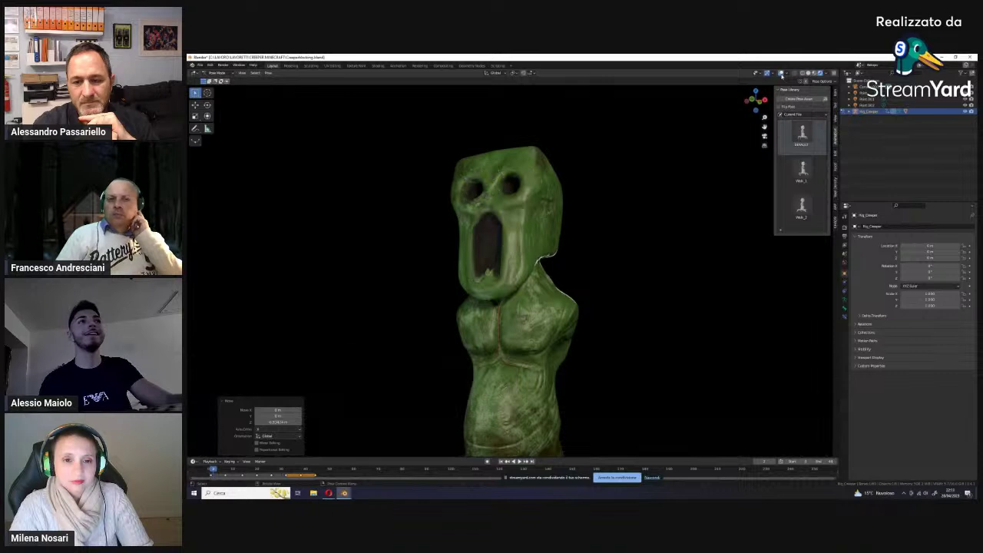
{"action": "key", "text": "KP_0"}
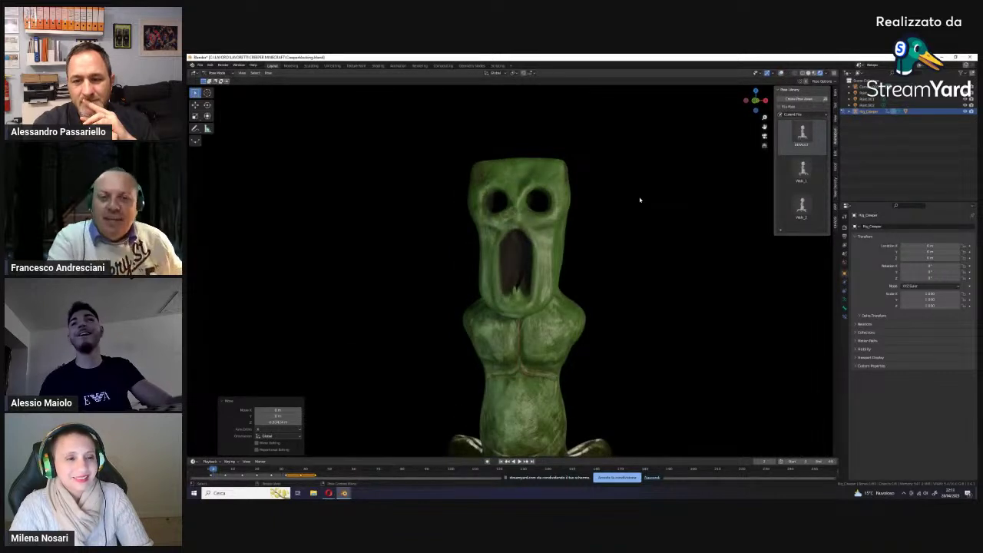
{"action": "left_click", "coordinate": [796, 68]}
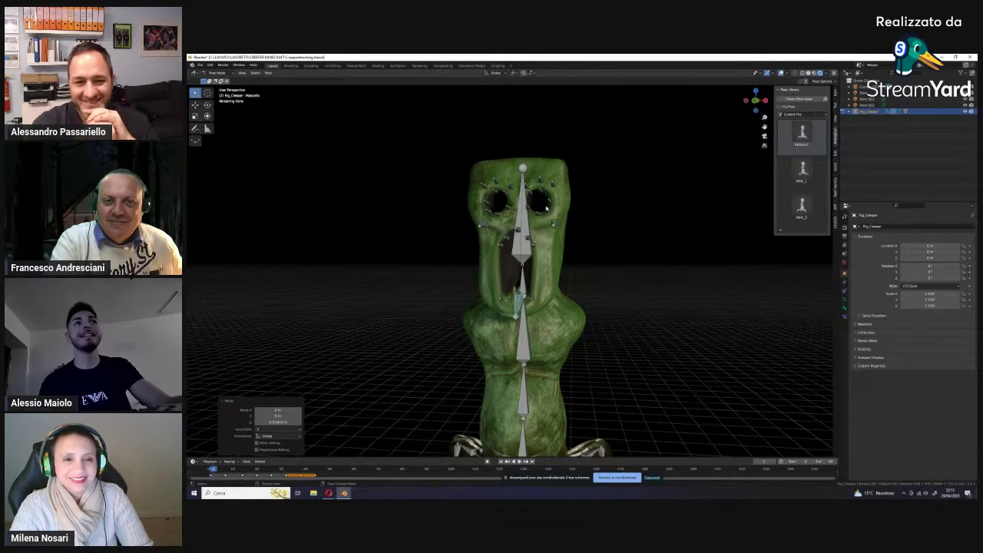
{"action": "middle_click_drag", "start_coordinate": [590, 325], "coordinate": [621, 262]}
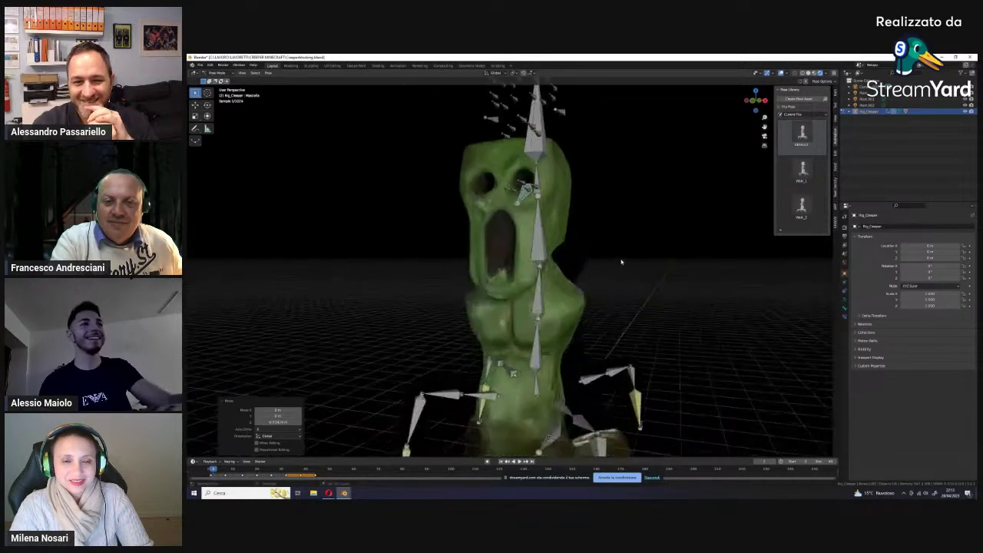
{"action": "key", "text": "ctrl+z"}
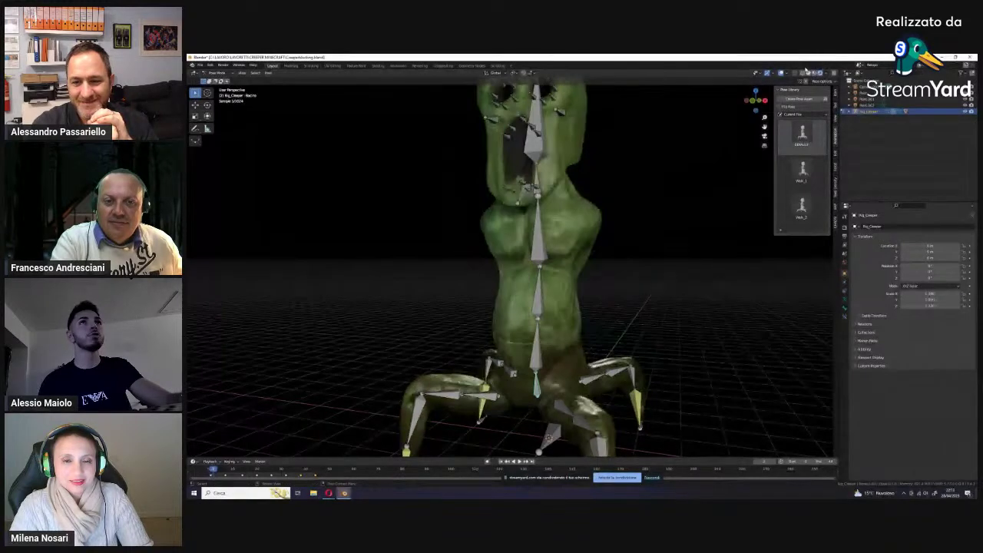
{"action": "left_click", "coordinate": [808, 72]}
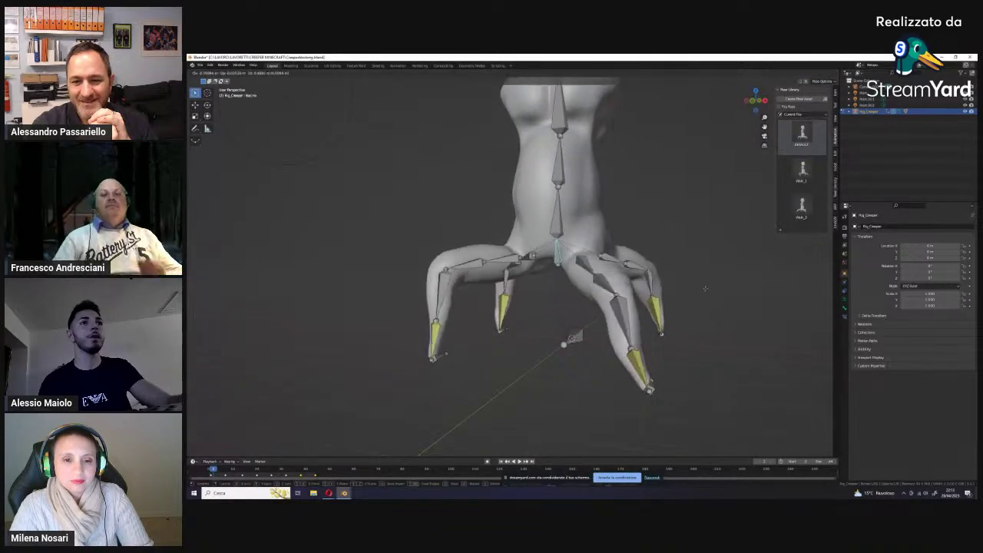
{"action": "key", "text": "g"}
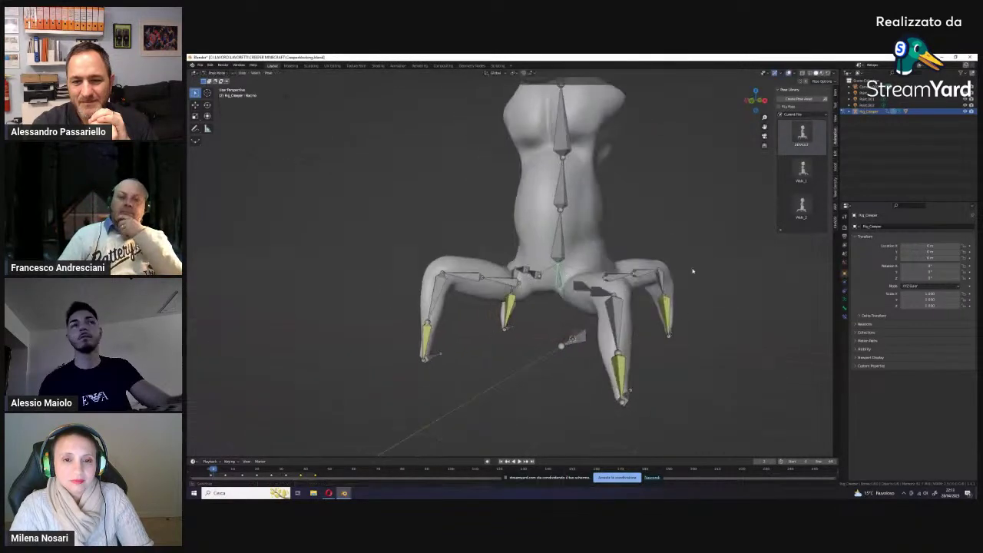
{"action": "mouse_move", "coordinate": [692, 274]}
{"action": "middle_mouse_down"}
{"action": "mouse_move", "coordinate": [561, 235]}
{"action": "mouse_move", "coordinate": [663, 228]}
{"action": "middle_mouse_up"}
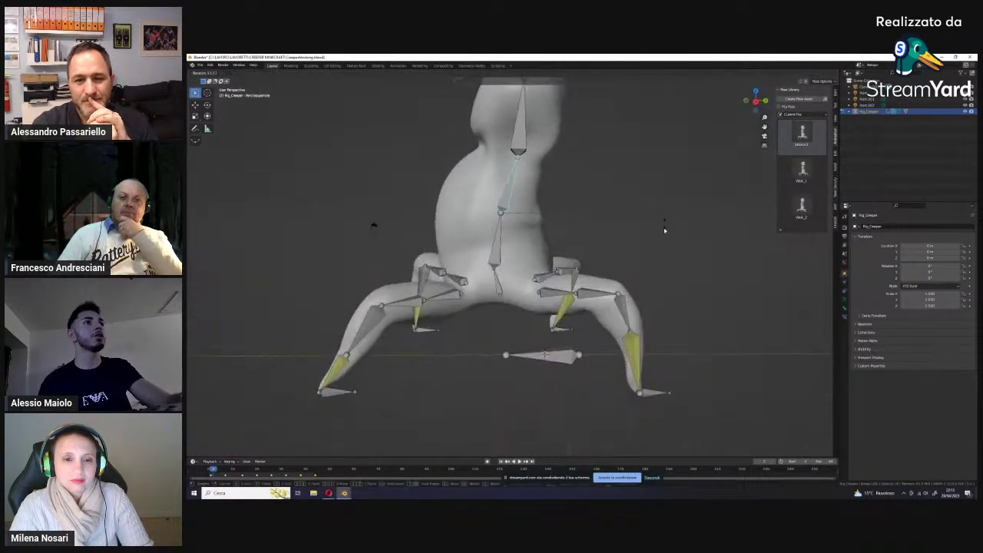
{"action": "key", "text": "r"}
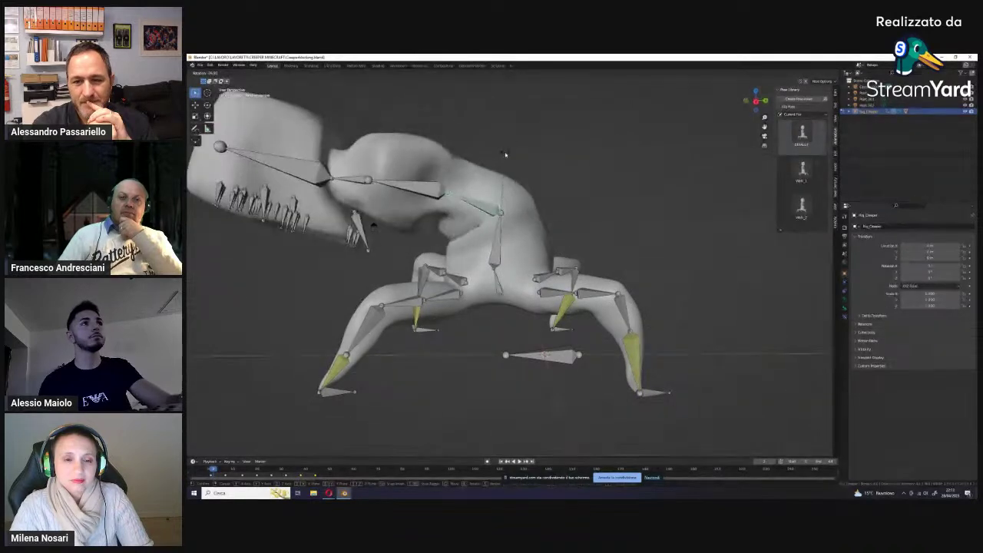
{"action": "right_click", "coordinate": [603, 187]}
{"action": "middle_click_drag", "start_coordinate": [602, 187], "coordinate": [512, 192]}
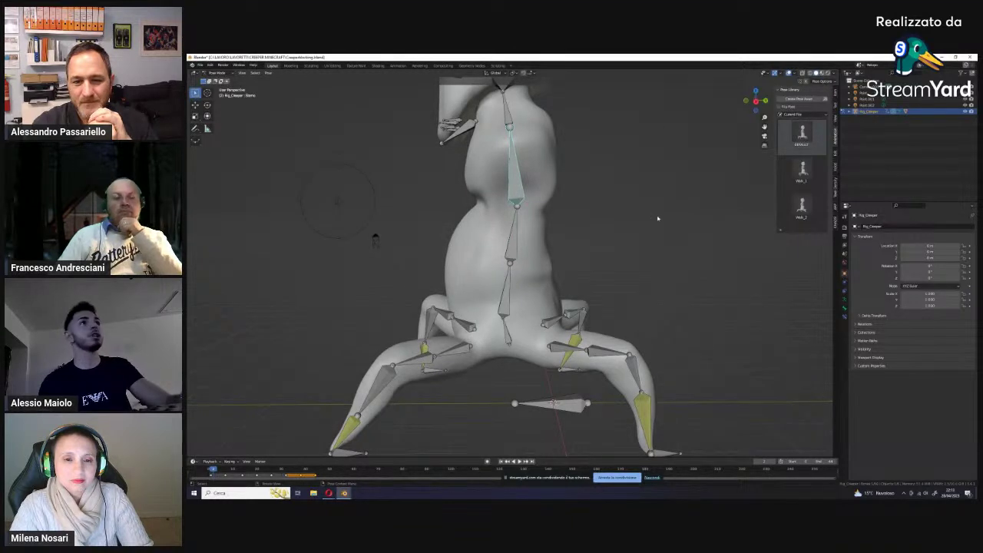
{"action": "key", "text": "r"}
{"action": "right_click", "coordinate": [618, 216]}
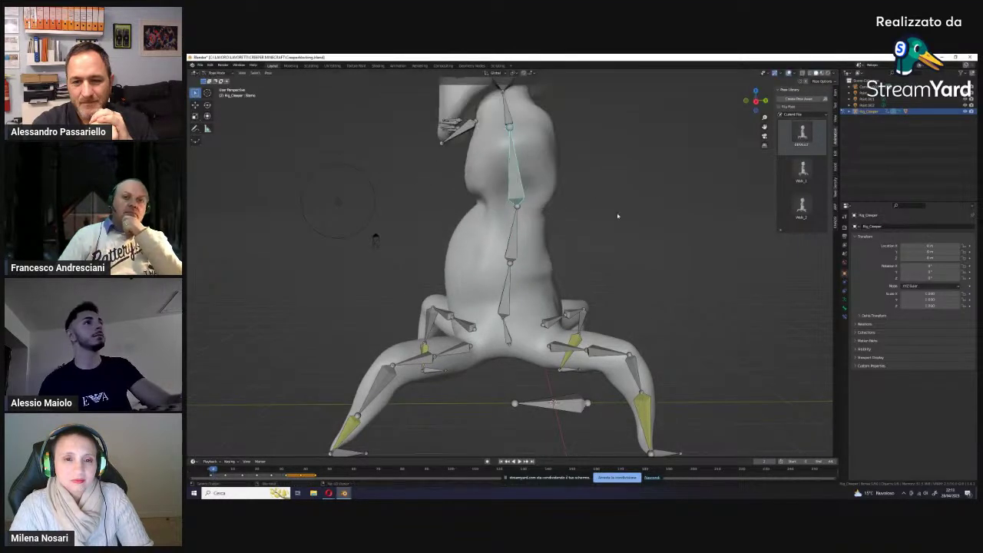
{"action": "middle_click_drag", "start_coordinate": [618, 216], "coordinate": [519, 193]}
{"action": "middle_click_drag", "start_coordinate": [645, 224], "coordinate": [649, 225]}
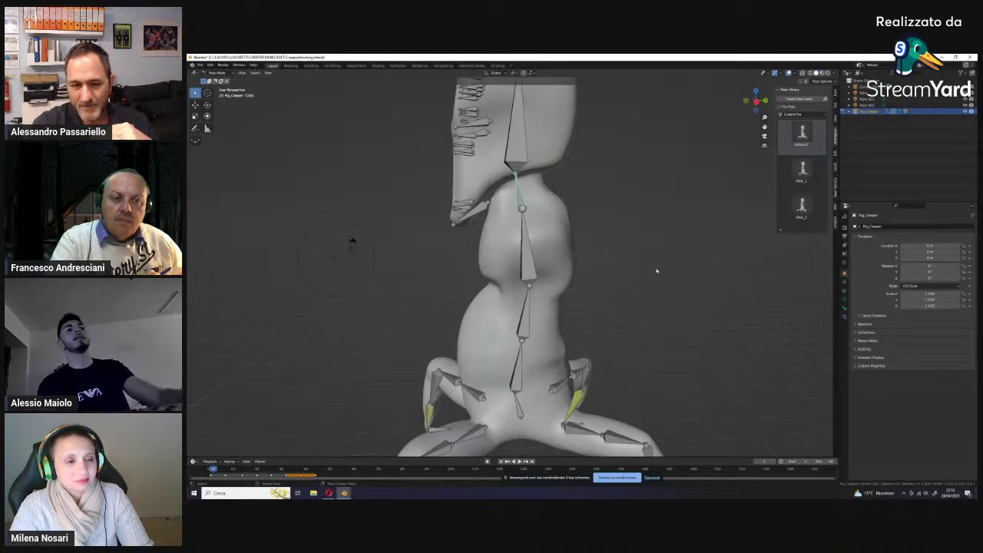
{"action": "key", "text": "KP_4"}
{"action": "key", "text": "KP_4"}
{"action": "key", "text": "KP_8"}
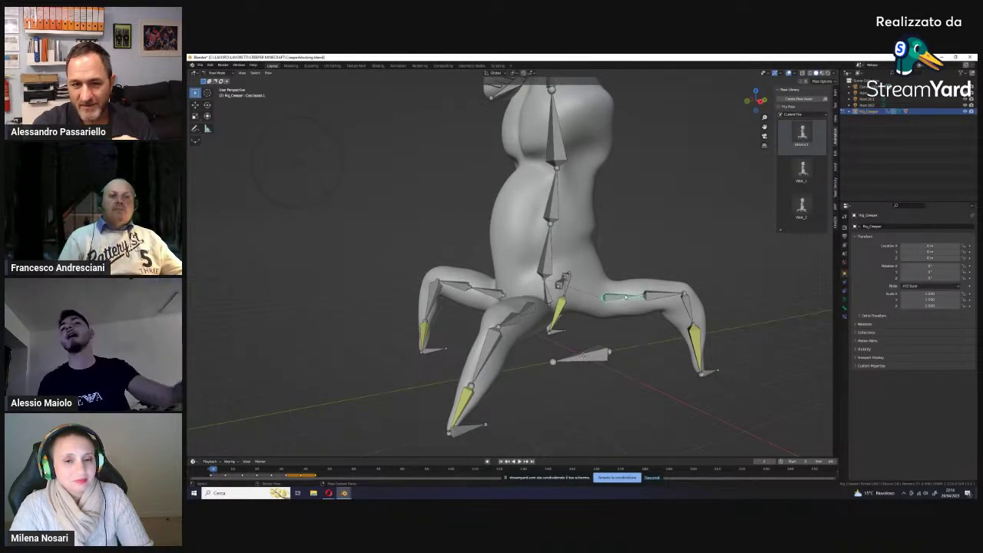
{"action": "left_click", "coordinate": [626, 297]}
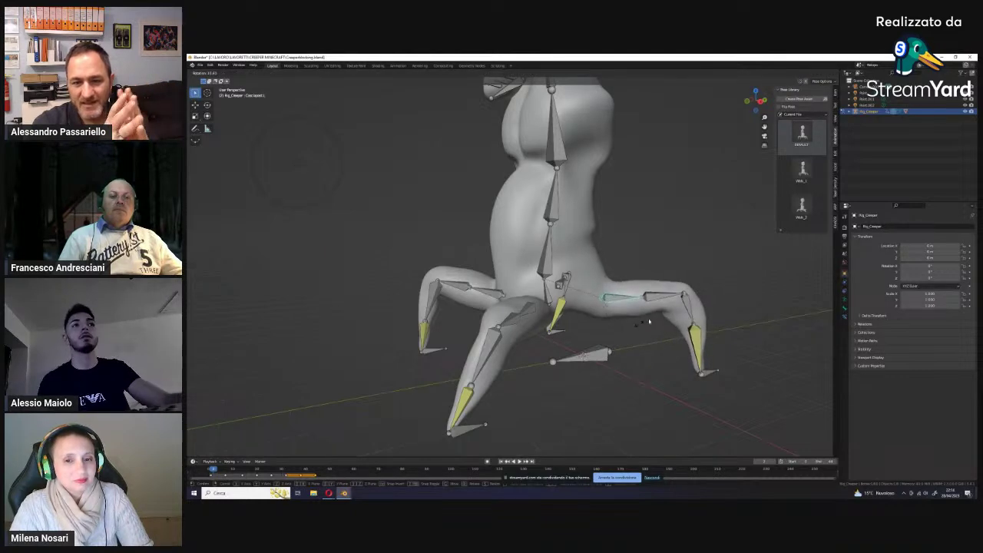
{"action": "middle_click_drag", "start_coordinate": [645, 347], "coordinate": [584, 338]}
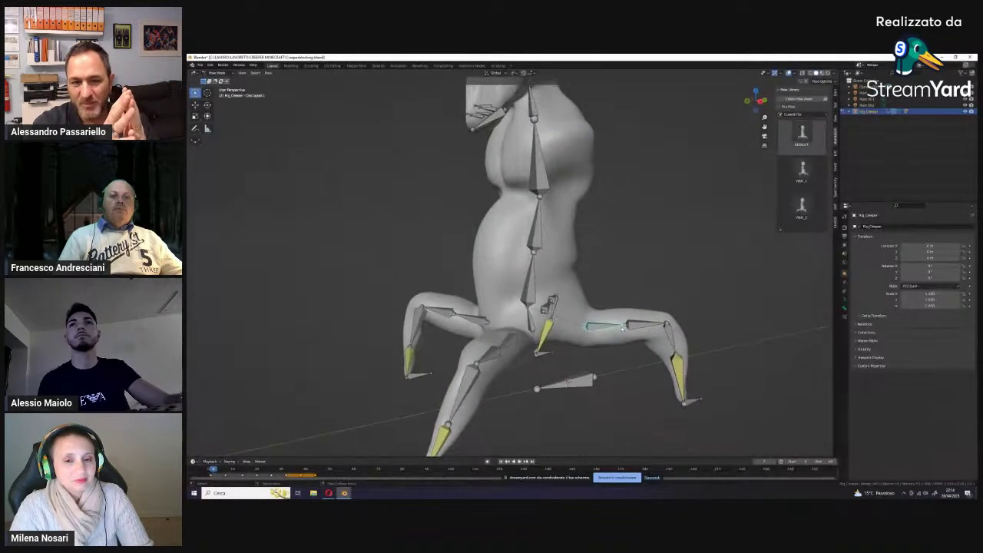
{"action": "mouse_move", "coordinate": [587, 298]}
{"action": "middle_mouse_down"}
{"action": "mouse_move", "coordinate": [619, 320]}
{"action": "mouse_move", "coordinate": [625, 346]}
{"action": "middle_mouse_up"}
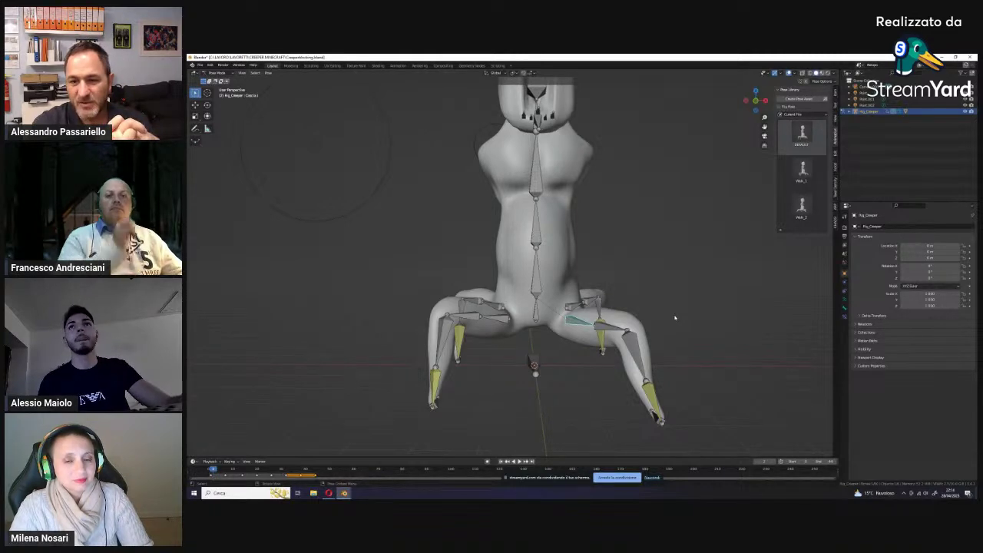
{"action": "mouse_move", "coordinate": [675, 317]}
{"action": "middle_mouse_down"}
{"action": "mouse_move", "coordinate": [637, 306]}
{"action": "mouse_move", "coordinate": [643, 354]}
{"action": "mouse_move", "coordinate": [660, 358]}
{"action": "middle_mouse_up"}
Step: Select the bone beside the right eye socket and move it up and outward in front view
{"action": "scroll", "coordinate": [666, 327], "scroll_direction": "up", "scroll_amount": 5}
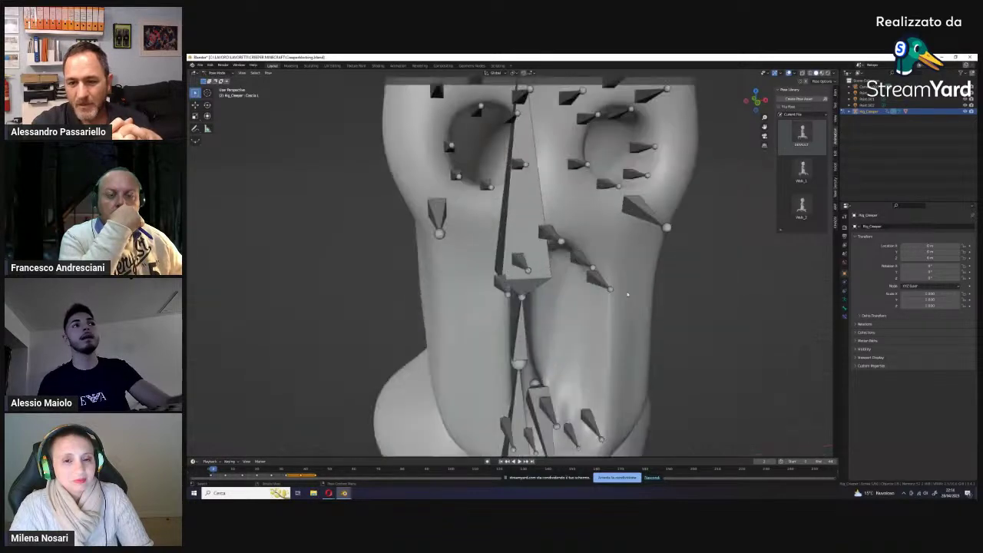
{"action": "left_click", "coordinate": [606, 287]}
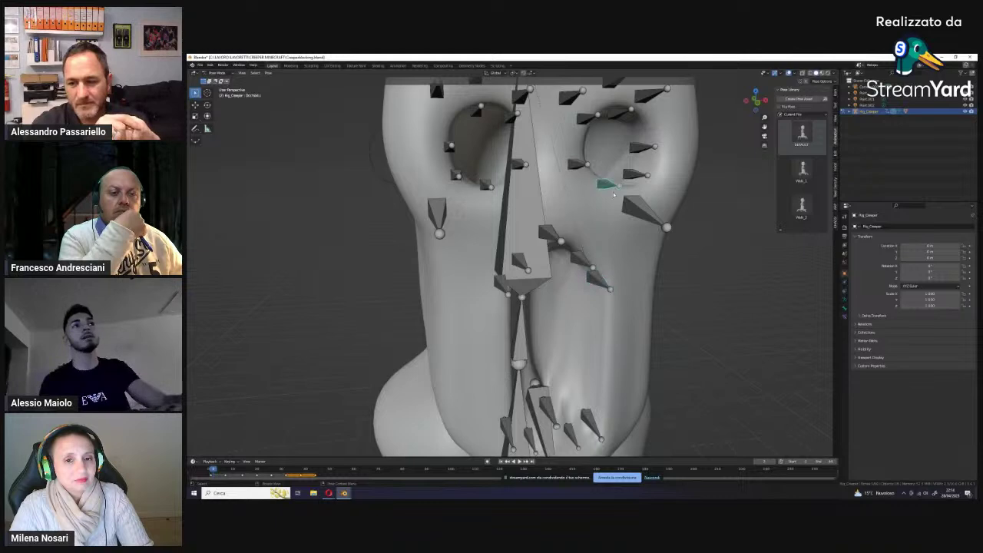
{"action": "key", "text": "KP_1"}
{"action": "scroll", "coordinate": [687, 322], "scroll_direction": "up", "scroll_amount": 3}
{"action": "scroll", "coordinate": [699, 346], "scroll_direction": "up", "scroll_amount": 2}
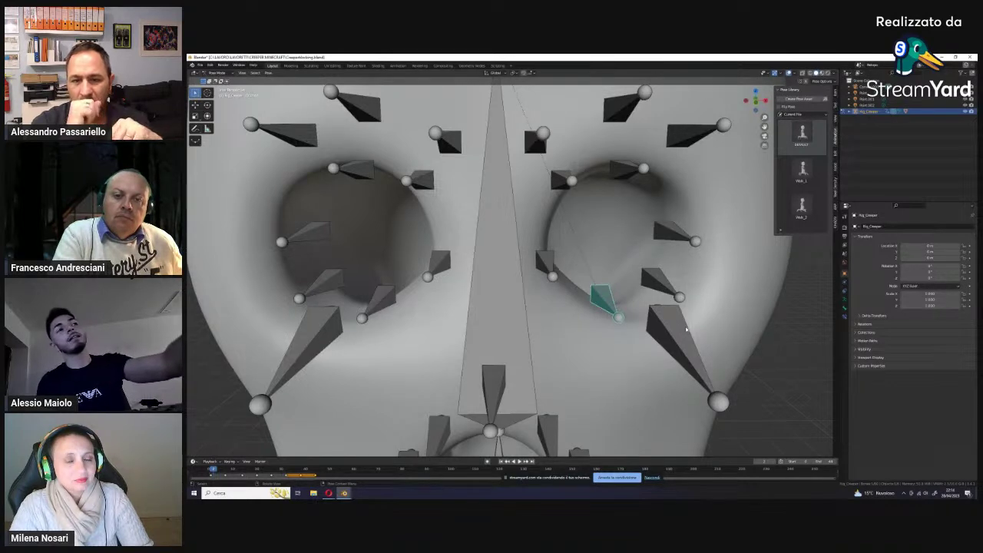
{"action": "key", "text": "g"}
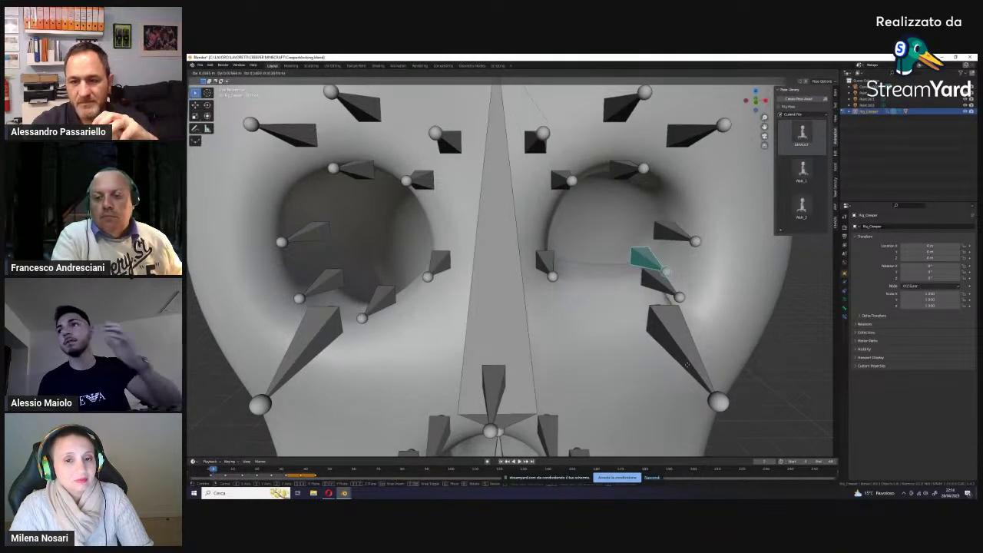
{"action": "left_click", "coordinate": [660, 347]}
Step: Reposition the eye bone once more from a flat front view
{"action": "middle_click_drag", "start_coordinate": [660, 347], "coordinate": [654, 354]}
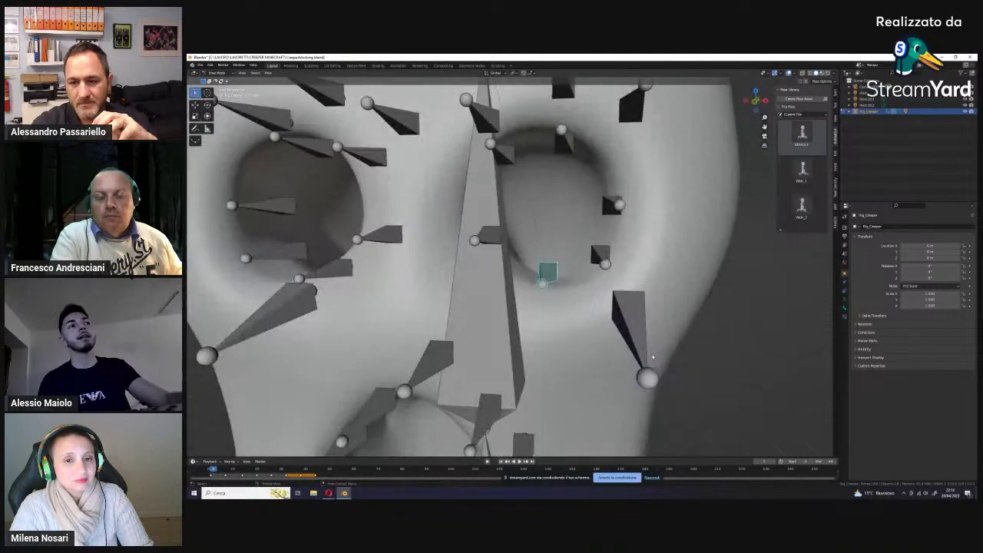
{"action": "key", "text": "KP_1"}
{"action": "scroll", "coordinate": [653, 356], "scroll_direction": "up", "scroll_amount": 3}
{"action": "scroll", "coordinate": [653, 356], "scroll_direction": "up", "scroll_amount": 2}
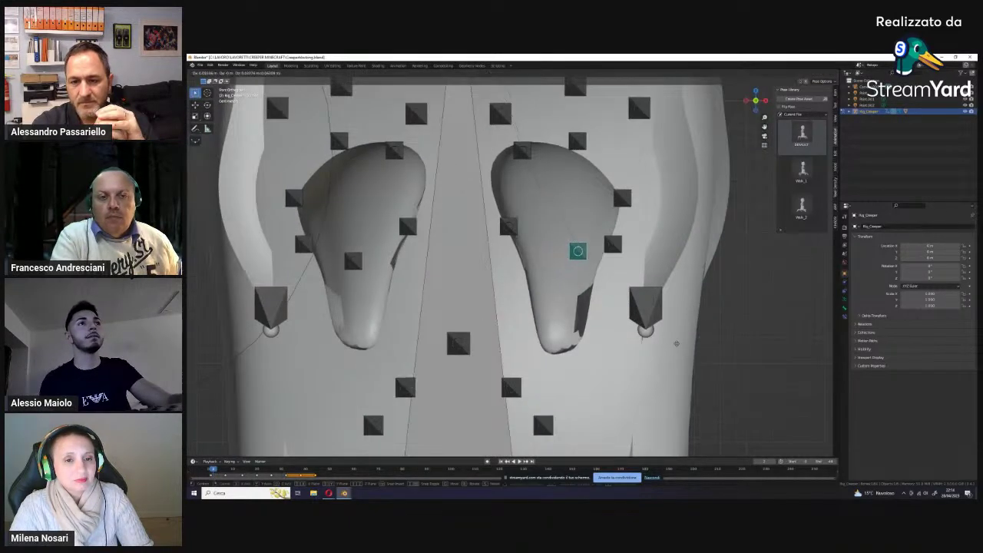
{"action": "key", "text": "g"}
{"action": "left_click", "coordinate": [676, 346]}
Step: Orbit around the head and pan out to bring the neck and body into view
{"action": "scroll", "coordinate": [687, 351], "scroll_direction": "up", "scroll_amount": 3}
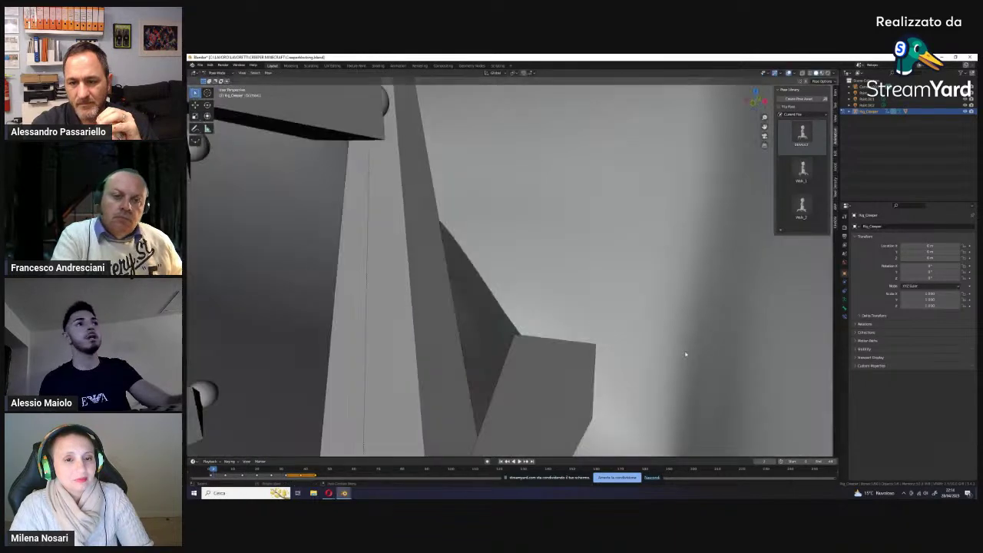
{"action": "middle_click_drag", "start_coordinate": [687, 351], "coordinate": [621, 364]}
{"action": "scroll", "coordinate": [687, 336], "scroll_direction": "down", "scroll_amount": 2}
{"action": "scroll", "coordinate": [687, 336], "scroll_direction": "down", "scroll_amount": 2}
{"action": "mouse_move", "coordinate": [669, 340]}
{"action": "middle_mouse_down"}
{"action": "mouse_move", "coordinate": [659, 342]}
{"action": "mouse_move", "coordinate": [707, 338]}
{"action": "middle_mouse_up"}
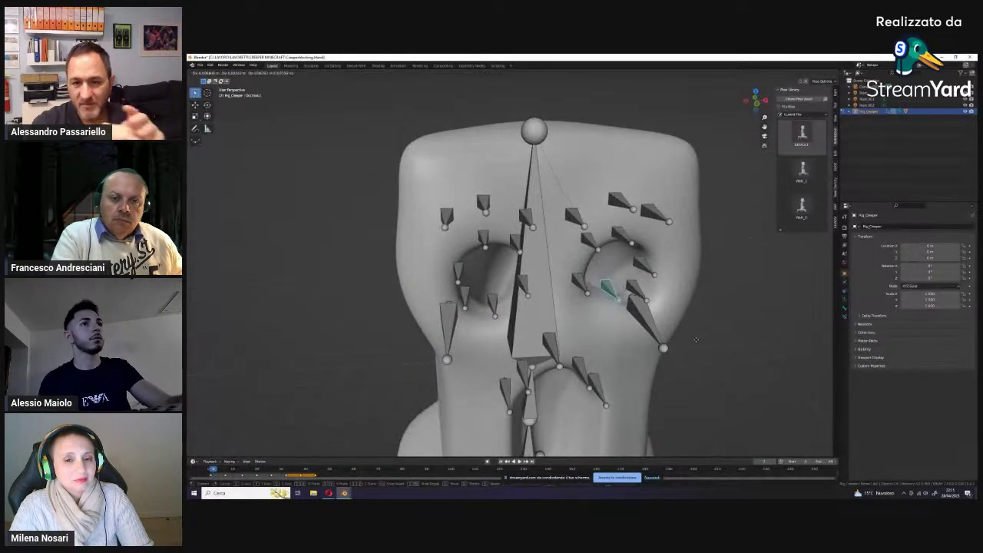
{"action": "mouse_move", "coordinate": [661, 210]}
{"action": "middle_mouse_down"}
{"action": "mouse_move", "coordinate": [720, 288]}
{"action": "mouse_move", "coordinate": [712, 297]}
{"action": "middle_mouse_up"}
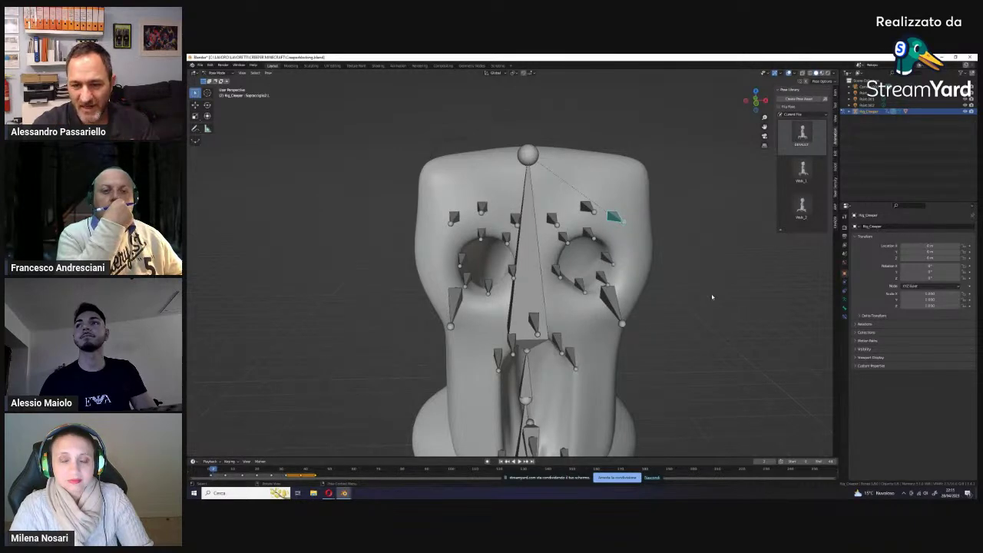
{"action": "scroll", "coordinate": [713, 297], "scroll_direction": "down", "scroll_amount": 2}
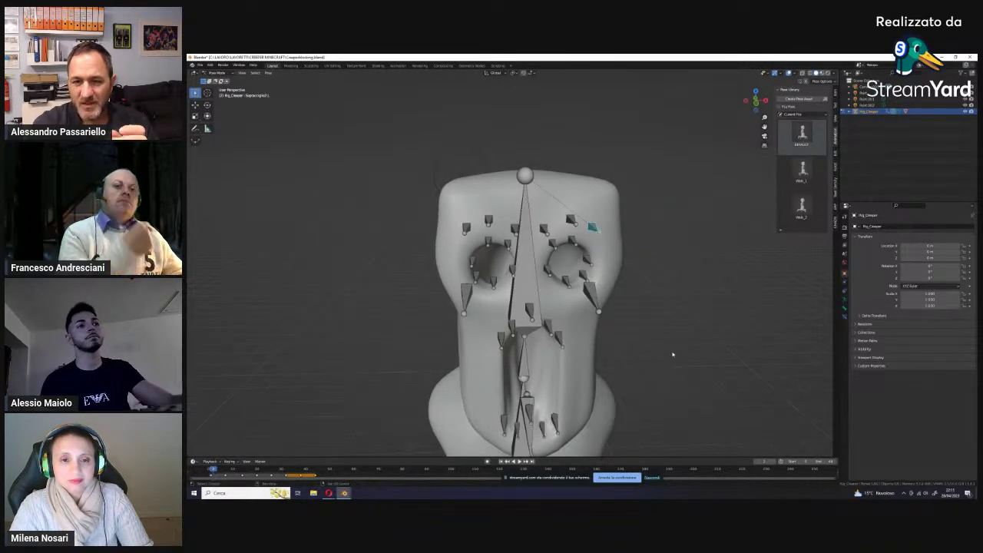
{"action": "middle_click_drag", "start_coordinate": [673, 354], "coordinate": [687, 232], "text": "shift"}
{"action": "middle_click_drag", "start_coordinate": [559, 299], "coordinate": [430, 200]}
Step: Clear all bone transforms so the rig returns to its rest pose
{"action": "key", "text": "a"}
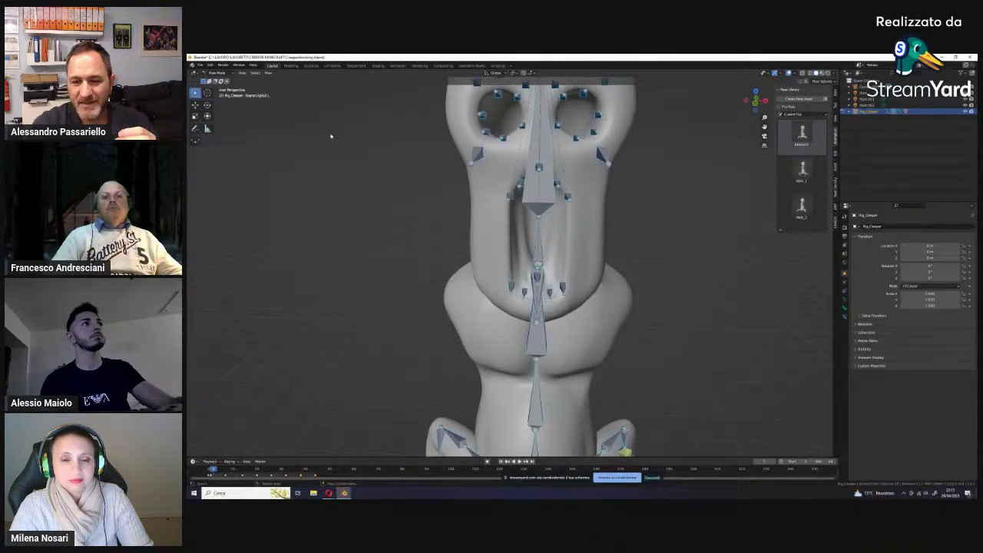
{"action": "left_click", "coordinate": [269, 72]}
{"action": "mouse_move", "coordinate": [285, 86]}
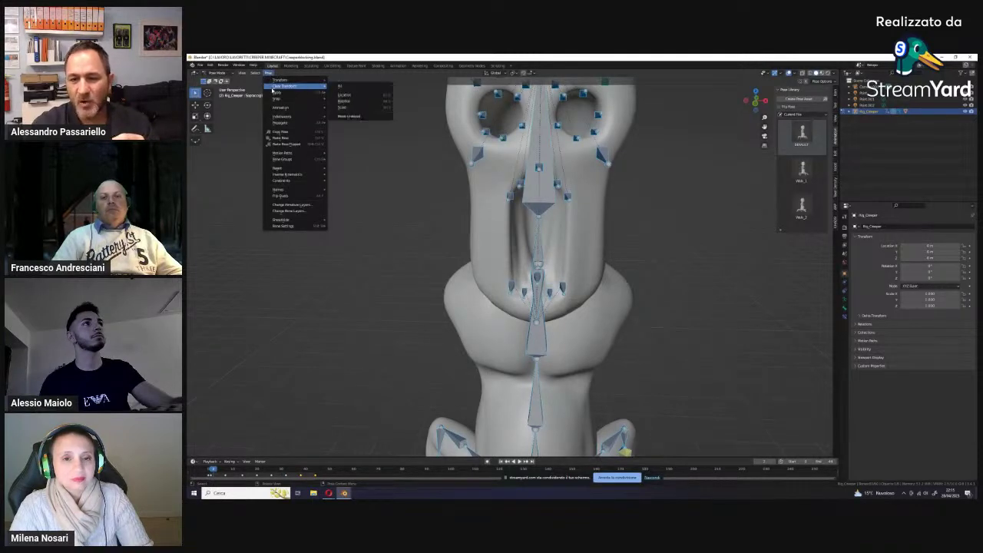
{"action": "left_click", "coordinate": [340, 81]}
{"action": "key", "text": "alt+a"}
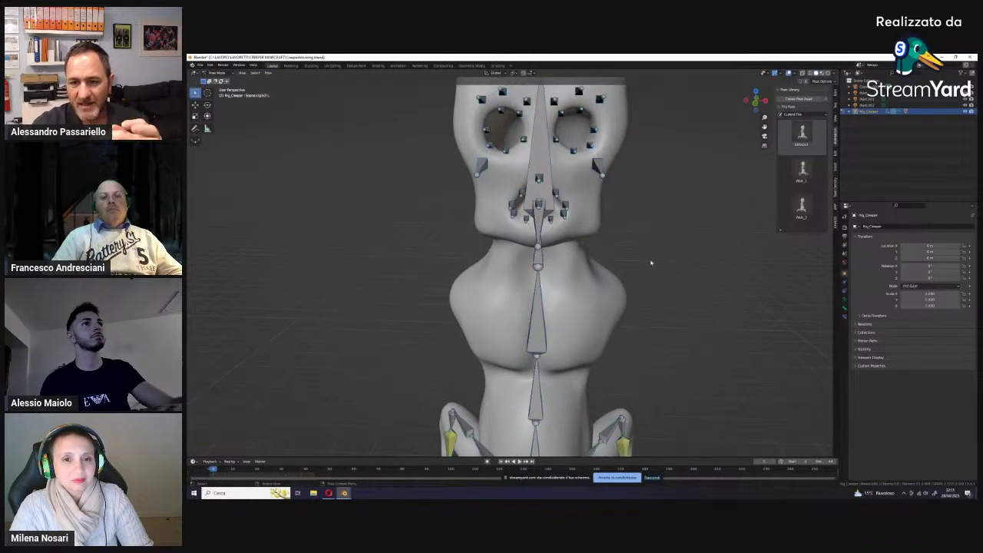
Step: Move a bone vertically to bend the creeper's legs into a new pose
{"action": "scroll", "coordinate": [647, 250], "scroll_direction": "down", "scroll_amount": 5}
{"action": "mouse_move", "coordinate": [647, 249]}
{"action": "middle_mouse_down"}
{"action": "mouse_move", "coordinate": [617, 229]}
{"action": "mouse_move", "coordinate": [560, 283]}
{"action": "middle_mouse_up"}
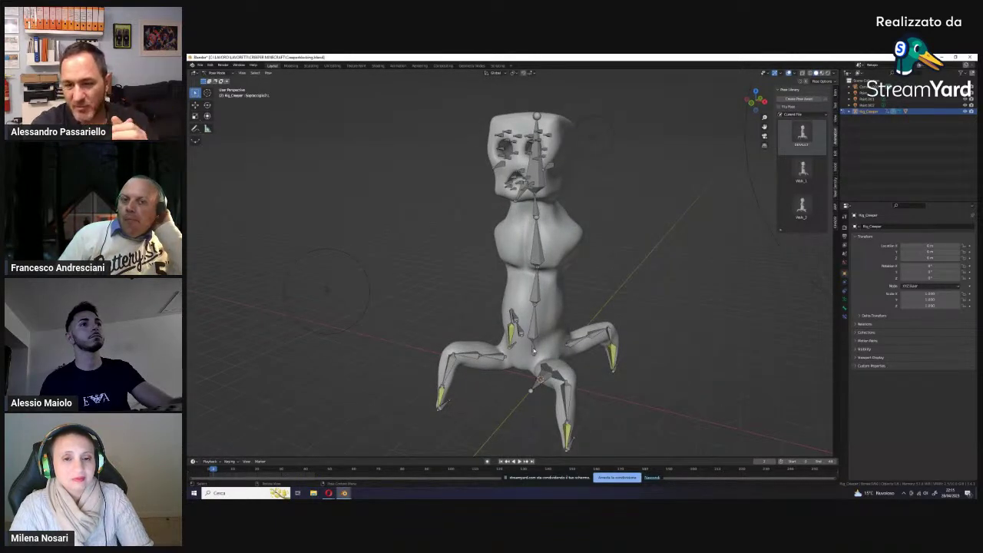
{"action": "key", "text": "g"}
{"action": "key", "text": "y"}
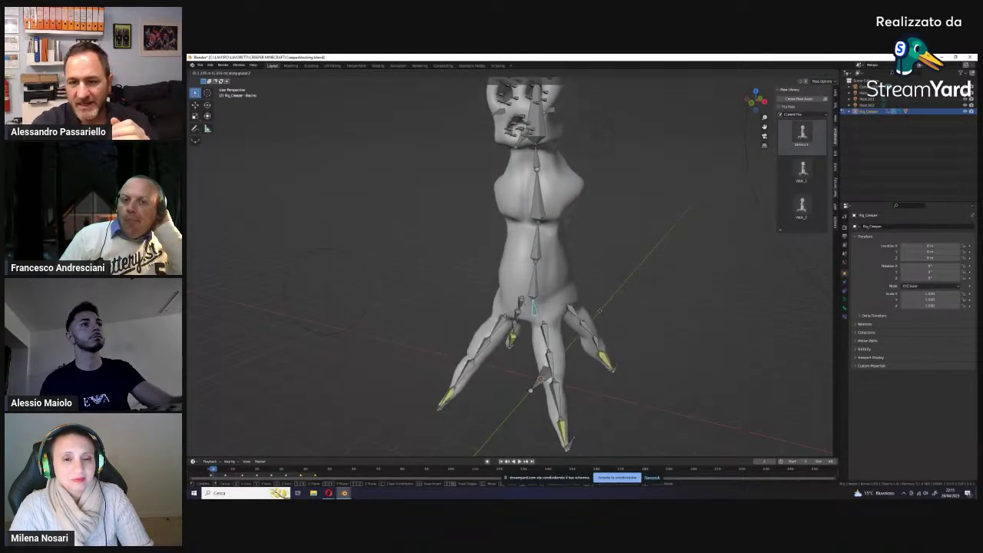
{"action": "left_click", "coordinate": [597, 315]}
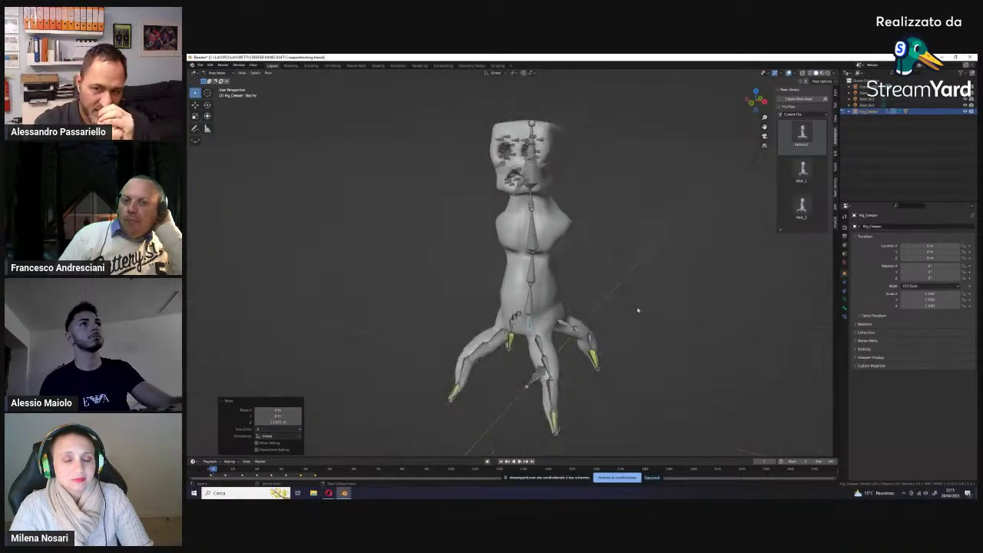
Step: Preview the creeper in rendered shading with overlays hidden, then return to solid shading
{"action": "left_click", "coordinate": [827, 72]}
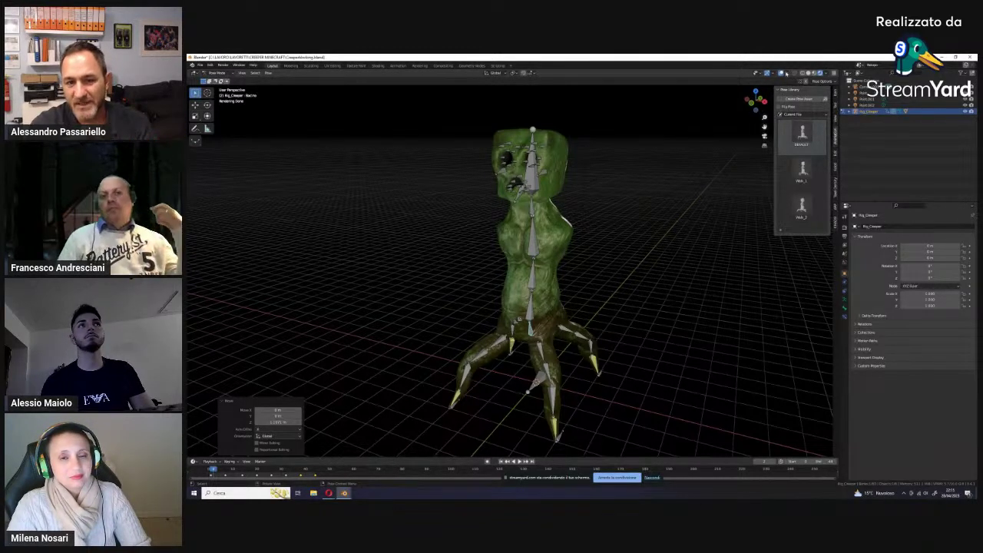
{"action": "left_click", "coordinate": [783, 73]}
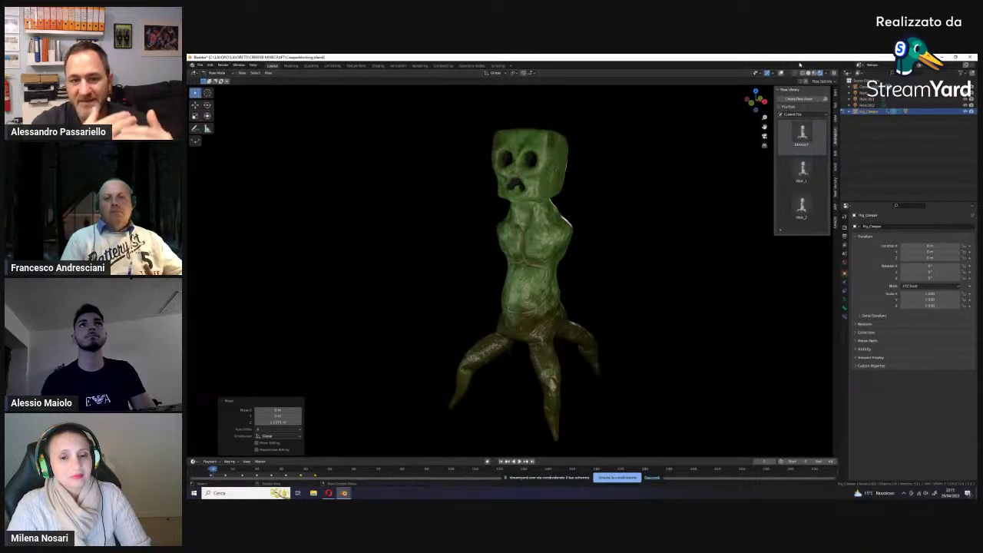
{"action": "left_click", "coordinate": [809, 74]}
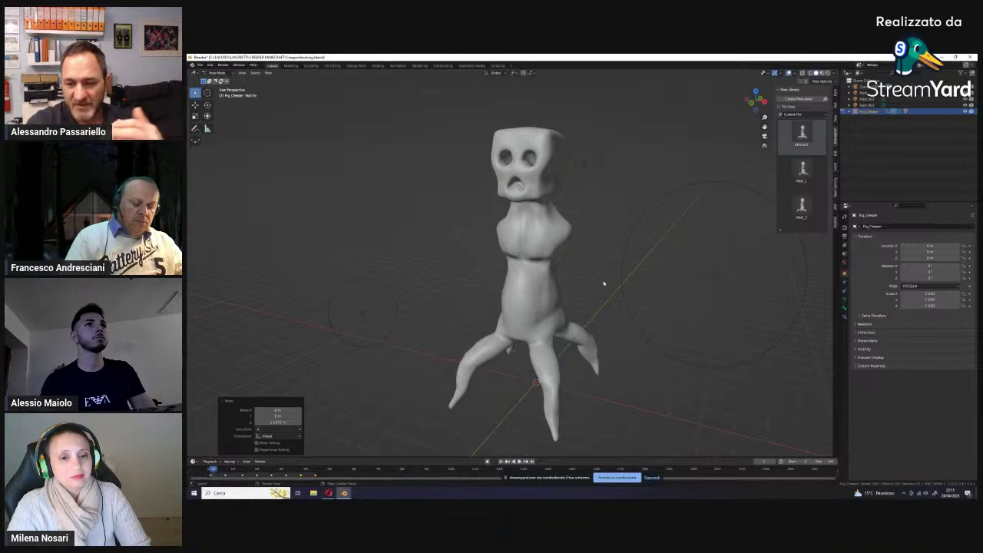
Step: Return the rig to Object Mode, select the Creeper mesh and switch it to Weight Paint
{"action": "left_click", "coordinate": [219, 74]}
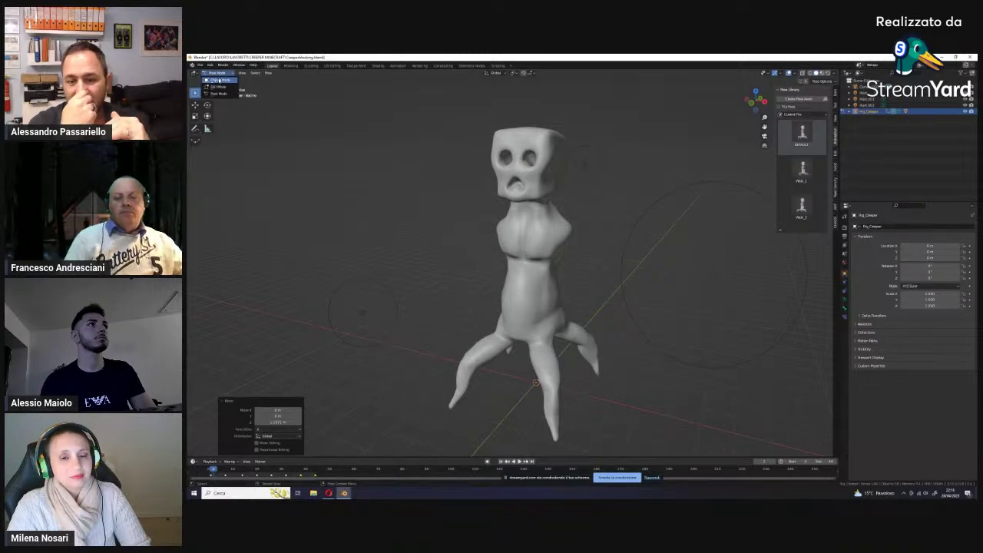
{"action": "left_click", "coordinate": [218, 80]}
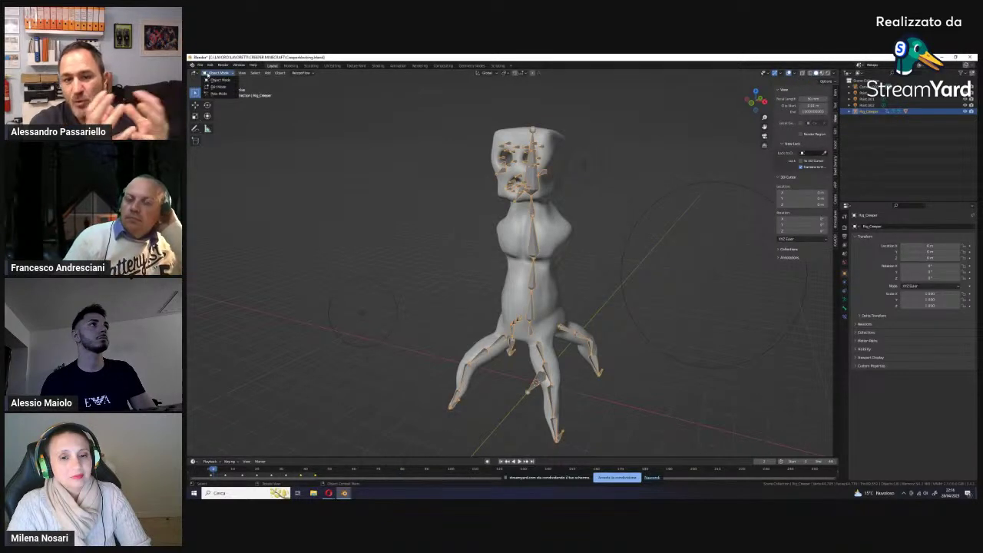
{"action": "left_click", "coordinate": [497, 234]}
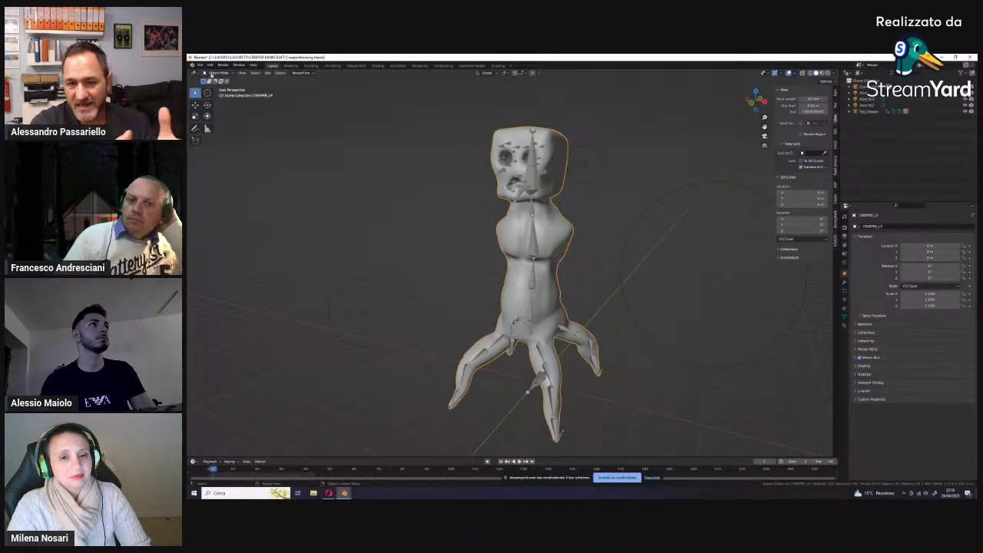
{"action": "left_click", "coordinate": [211, 73]}
{"action": "left_click", "coordinate": [220, 108]}
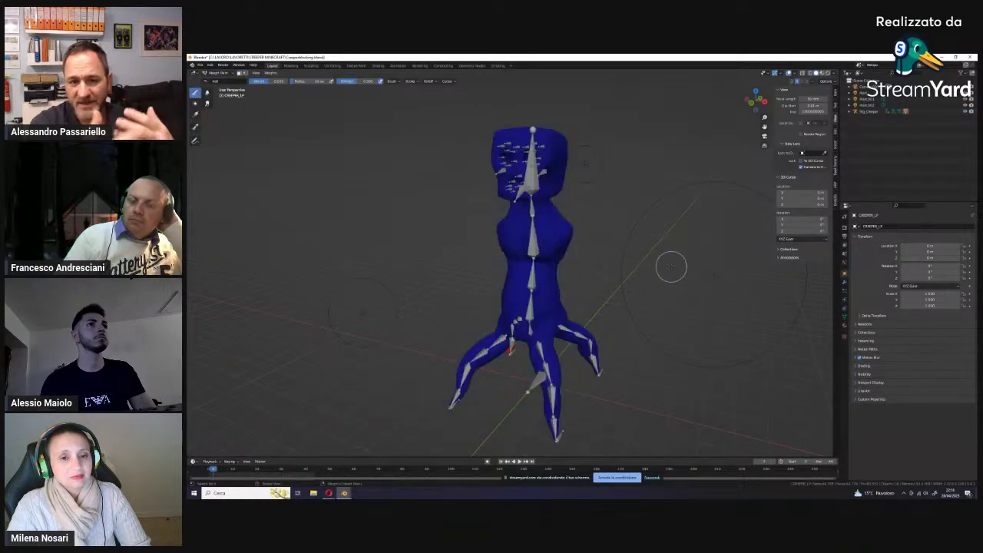
{"action": "scroll", "coordinate": [669, 266], "scroll_direction": "up", "scroll_amount": 3}
{"action": "mouse_move", "coordinate": [648, 265]}
{"action": "middle_mouse_down"}
{"action": "mouse_move", "coordinate": [605, 282]}
{"action": "mouse_move", "coordinate": [592, 221]}
{"action": "mouse_move", "coordinate": [610, 276]}
{"action": "middle_mouse_up"}
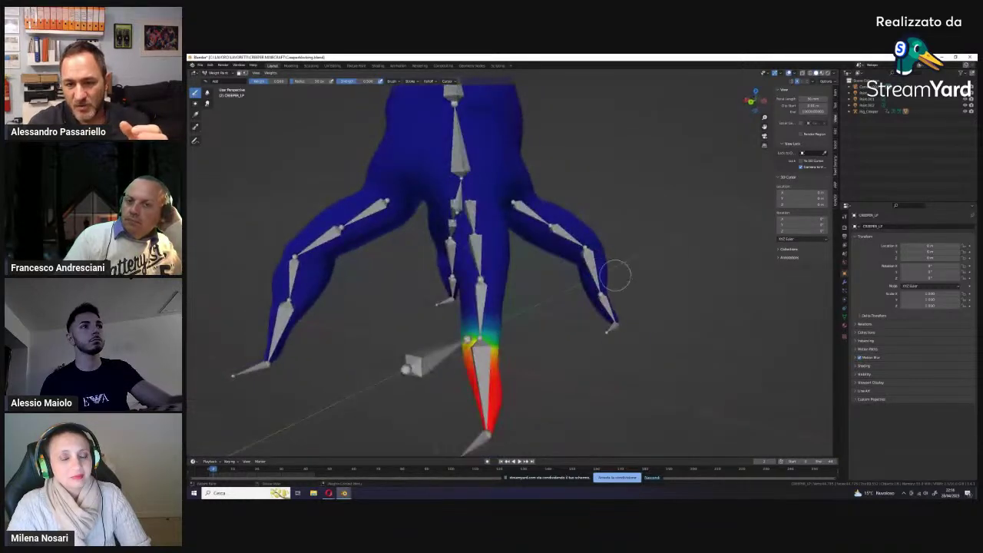
{"action": "mouse_move", "coordinate": [612, 334]}
{"action": "middle_mouse_down"}
{"action": "mouse_move", "coordinate": [599, 346]}
{"action": "mouse_move", "coordinate": [629, 295]}
{"action": "mouse_move", "coordinate": [681, 290]}
{"action": "middle_mouse_up"}
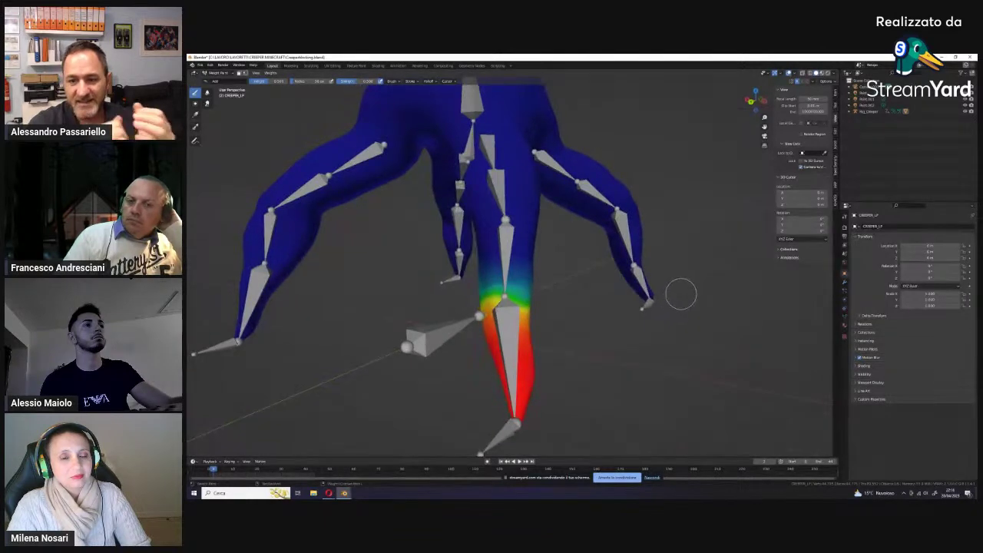
{"action": "mouse_move", "coordinate": [631, 351]}
{"action": "middle_mouse_down"}
{"action": "mouse_move", "coordinate": [649, 342]}
{"action": "mouse_move", "coordinate": [620, 354]}
{"action": "middle_mouse_up"}
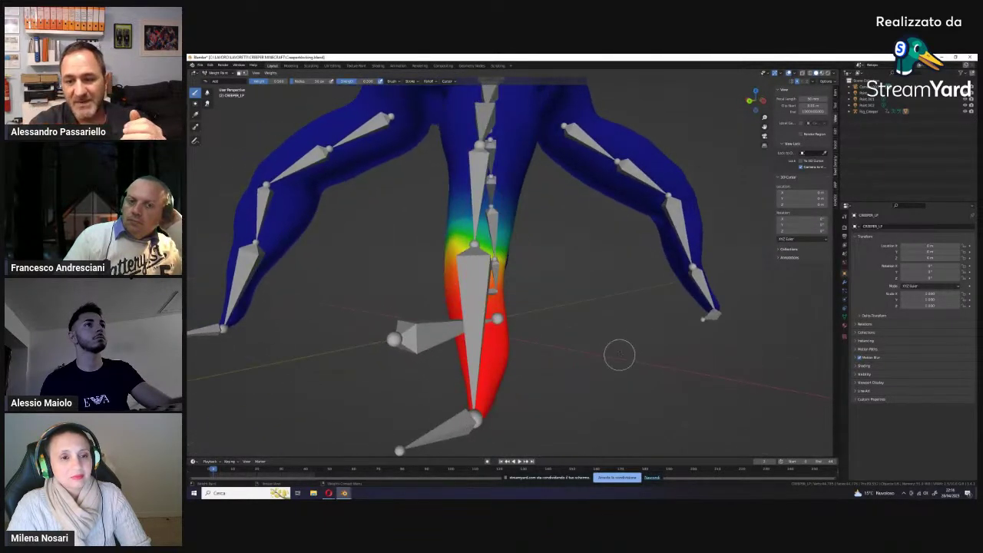
Step: Step through the leg, upper-leg and hip vertex groups, checking their weights from several angles
{"action": "left_click", "coordinate": [845, 316]}
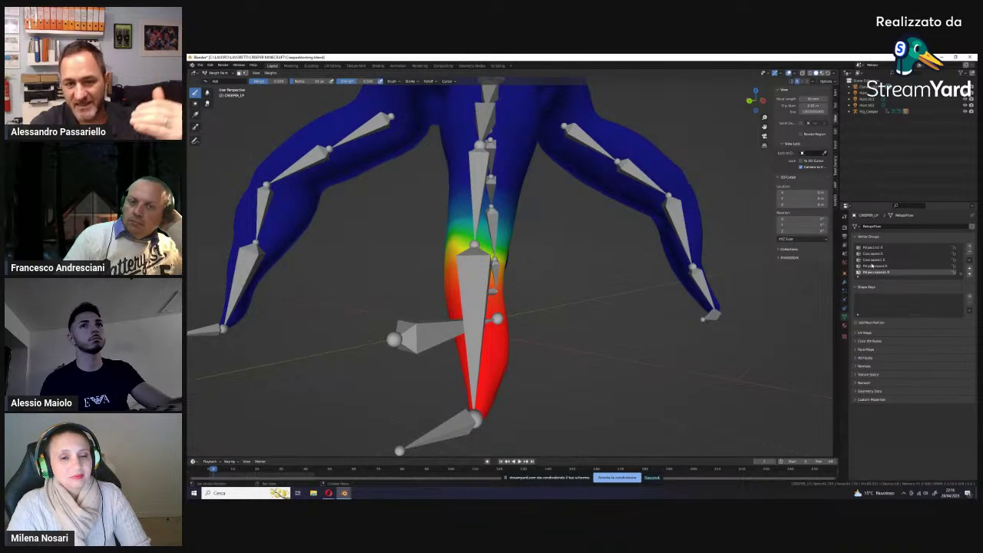
{"action": "left_click", "coordinate": [873, 266]}
{"action": "middle_click_drag", "start_coordinate": [602, 290], "coordinate": [775, 331]}
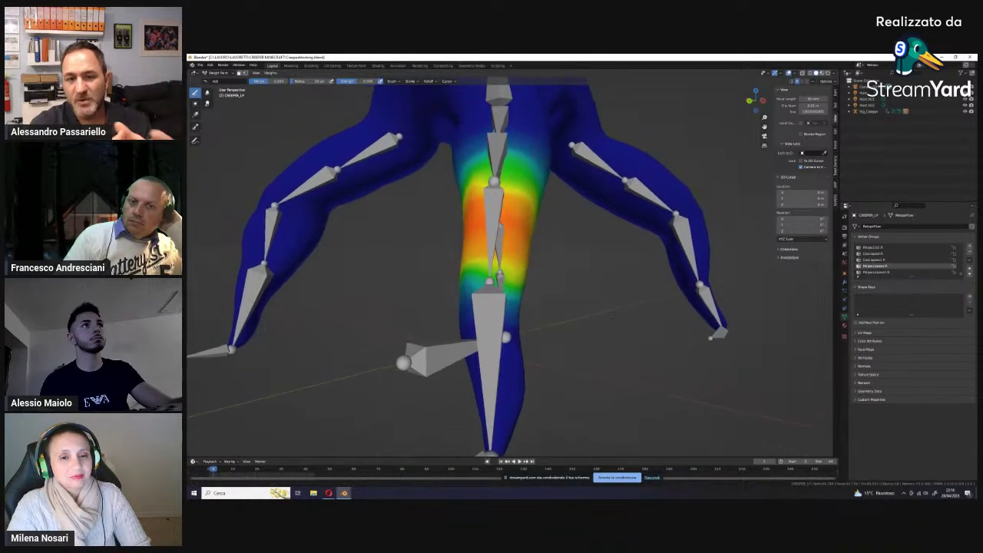
{"action": "left_click", "coordinate": [874, 260]}
{"action": "middle_click_drag", "start_coordinate": [650, 319], "coordinate": [743, 303]}
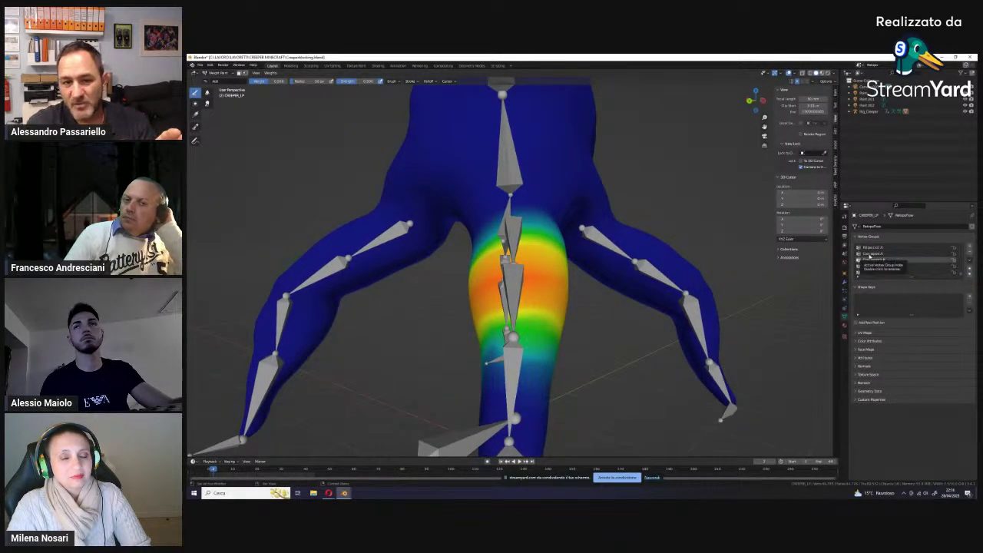
{"action": "left_click", "coordinate": [871, 254]}
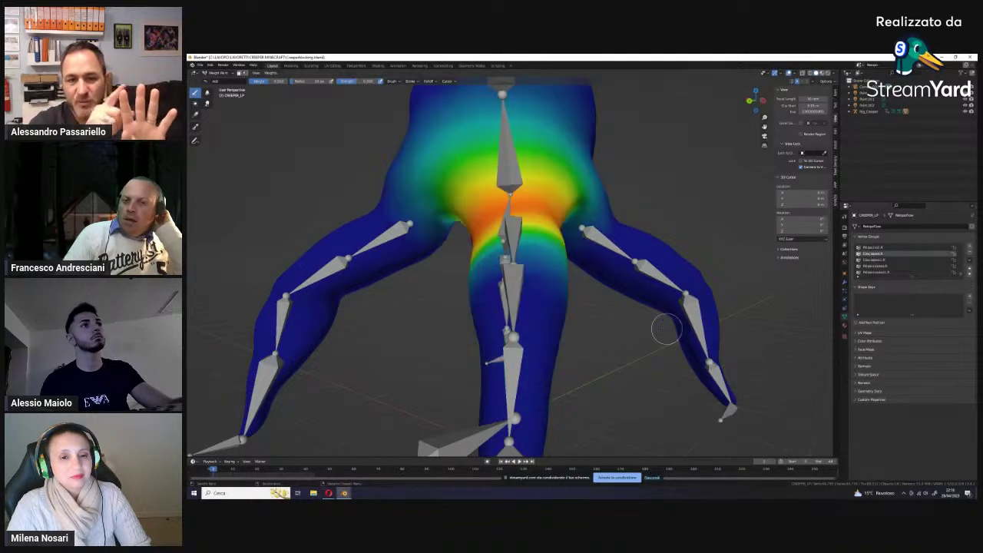
{"action": "middle_click_drag", "start_coordinate": [667, 329], "coordinate": [614, 336]}
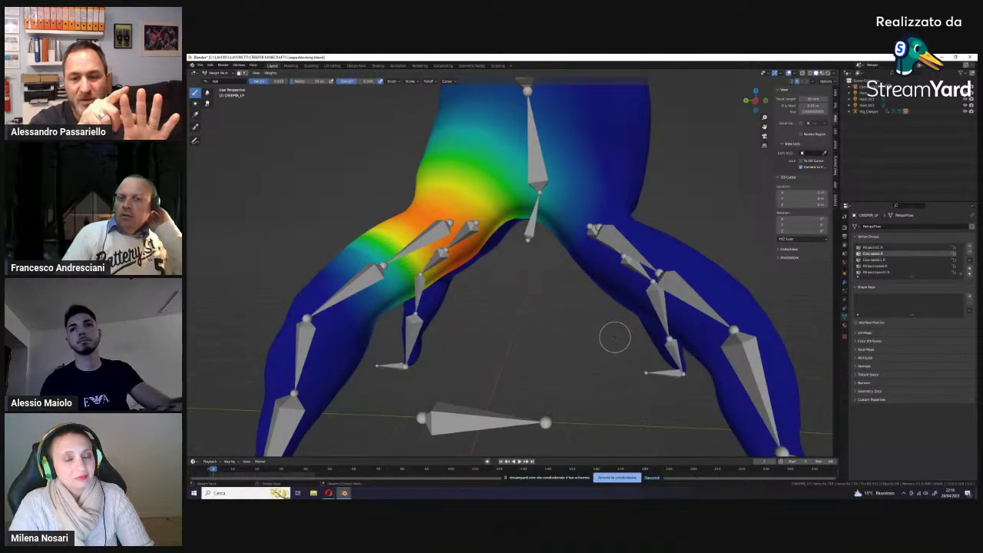
{"action": "mouse_move", "coordinate": [544, 342]}
{"action": "middle_mouse_down"}
{"action": "mouse_move", "coordinate": [608, 364]}
{"action": "mouse_move", "coordinate": [637, 355]}
{"action": "middle_mouse_up"}
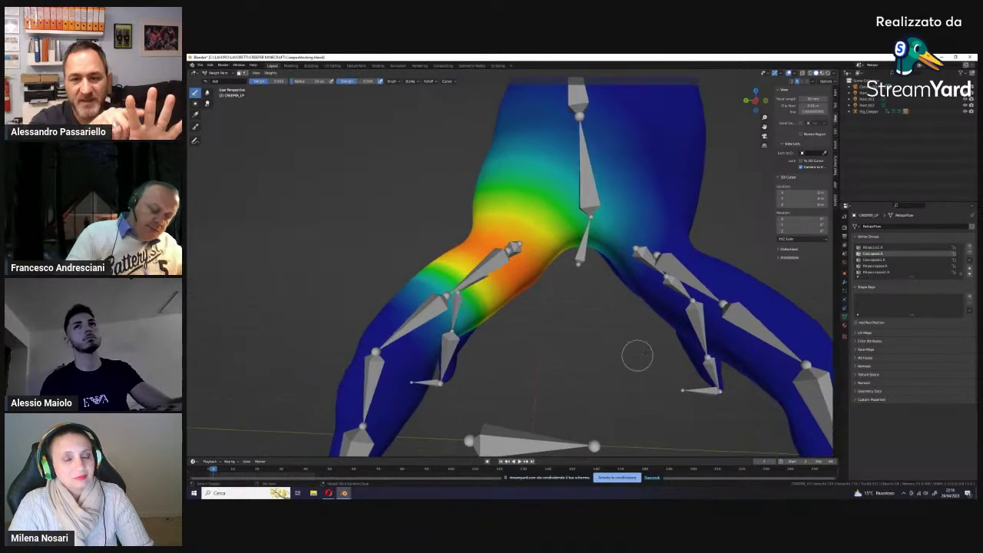
{"action": "left_click", "coordinate": [872, 248]}
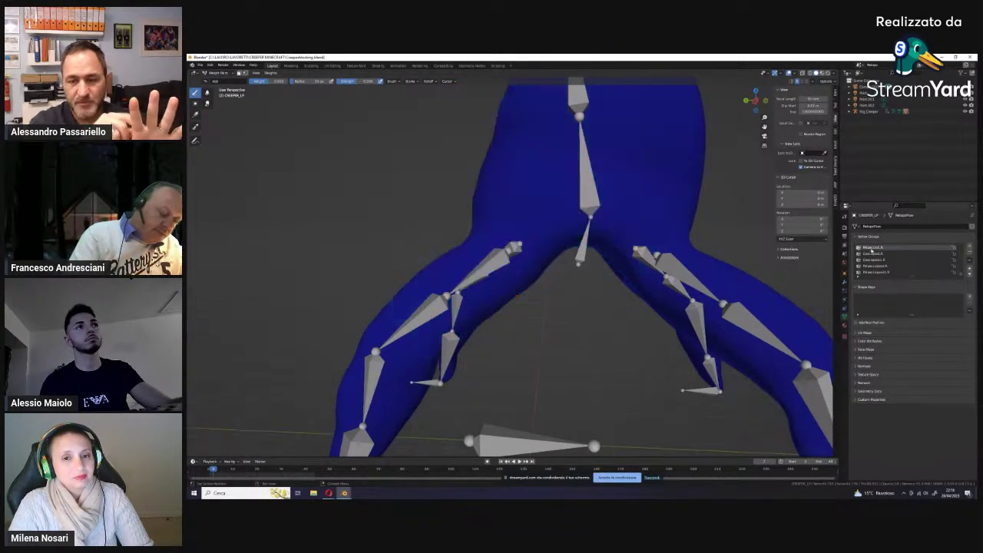
{"action": "left_click", "coordinate": [873, 253]}
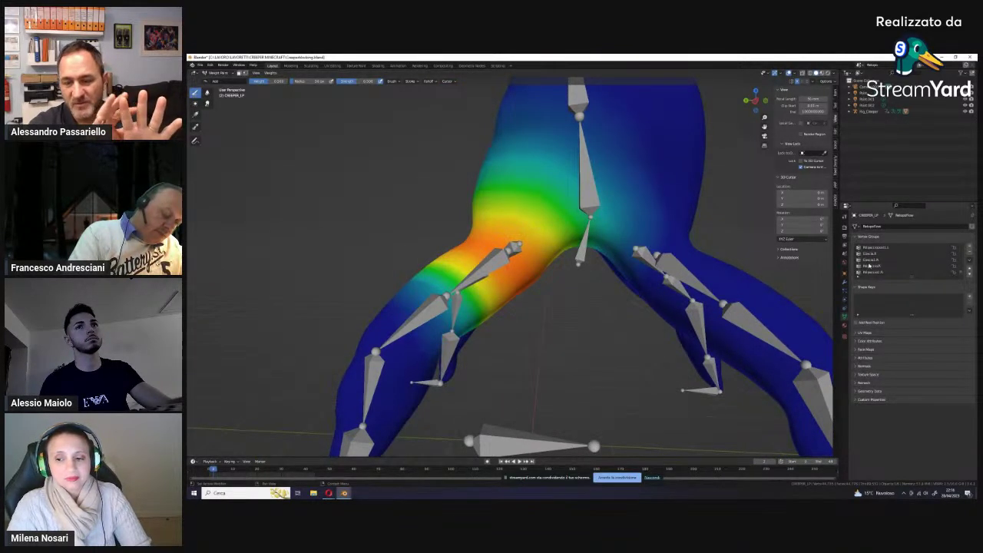
{"action": "scroll", "coordinate": [873, 259], "scroll_direction": "down", "scroll_amount": 2}
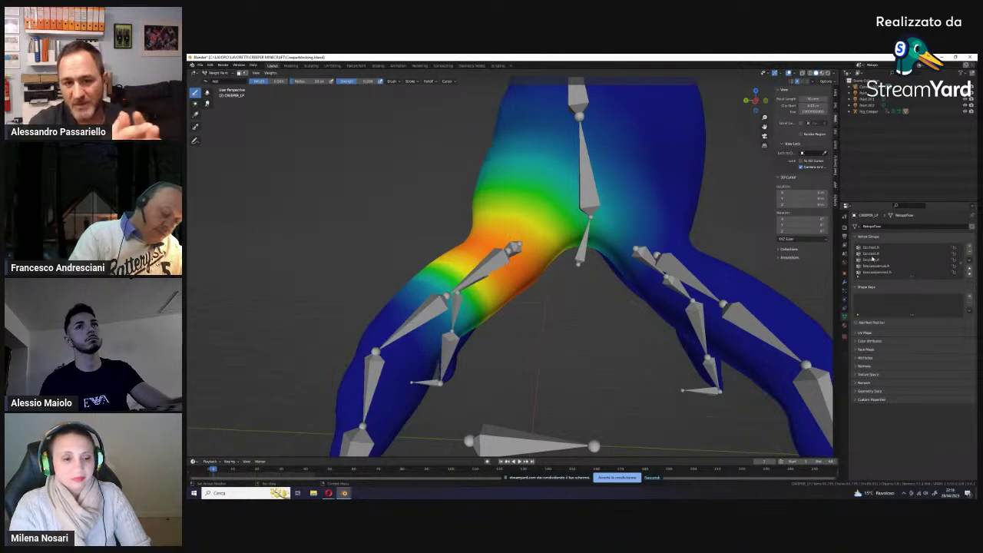
{"action": "scroll", "coordinate": [873, 259], "scroll_direction": "up", "scroll_amount": 1}
Step: Face the head and cycle through the top torso and face vertex groups' weights
{"action": "middle_click_drag", "start_coordinate": [584, 307], "coordinate": [712, 319]}
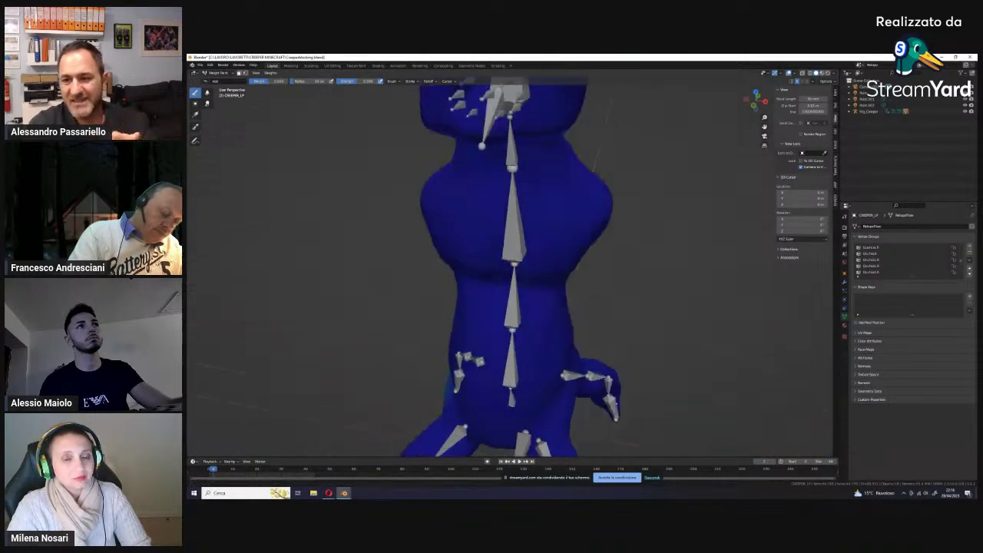
{"action": "scroll", "coordinate": [687, 412], "scroll_direction": "up", "scroll_amount": 3}
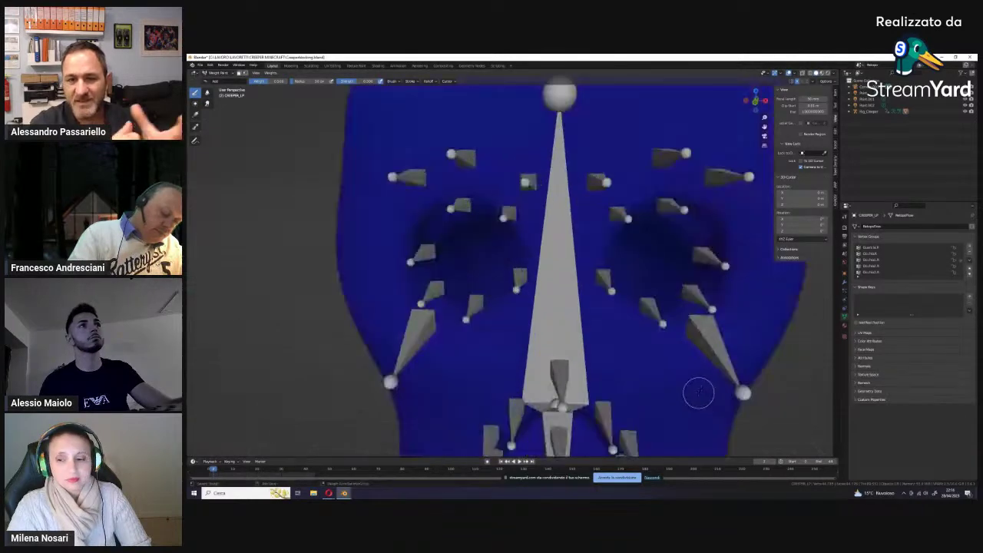
{"action": "scroll", "coordinate": [697, 393], "scroll_direction": "up", "scroll_amount": 1}
{"action": "left_click", "coordinate": [866, 248]}
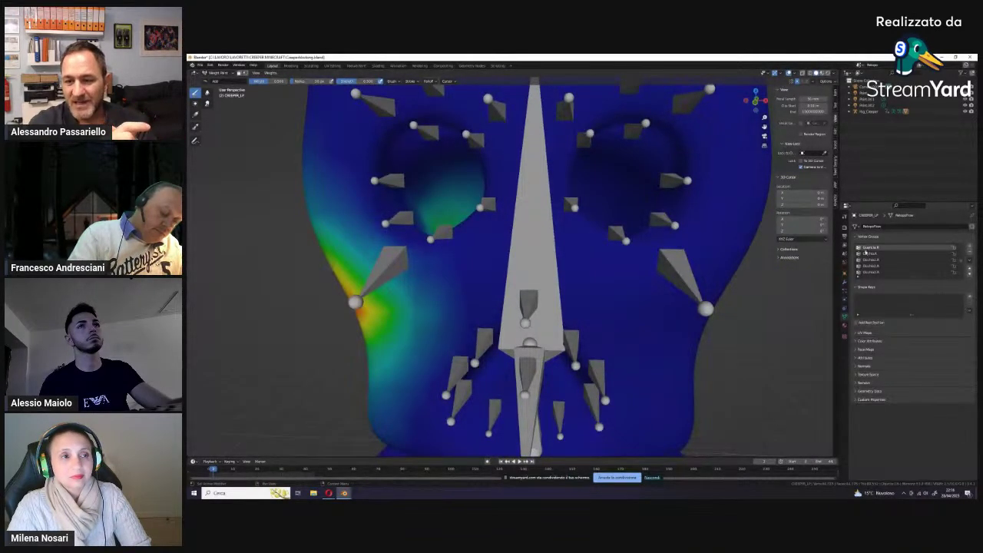
{"action": "mouse_move", "coordinate": [482, 410]}
{"action": "middle_mouse_down"}
{"action": "mouse_move", "coordinate": [525, 405]}
{"action": "mouse_move", "coordinate": [502, 411]}
{"action": "middle_mouse_up"}
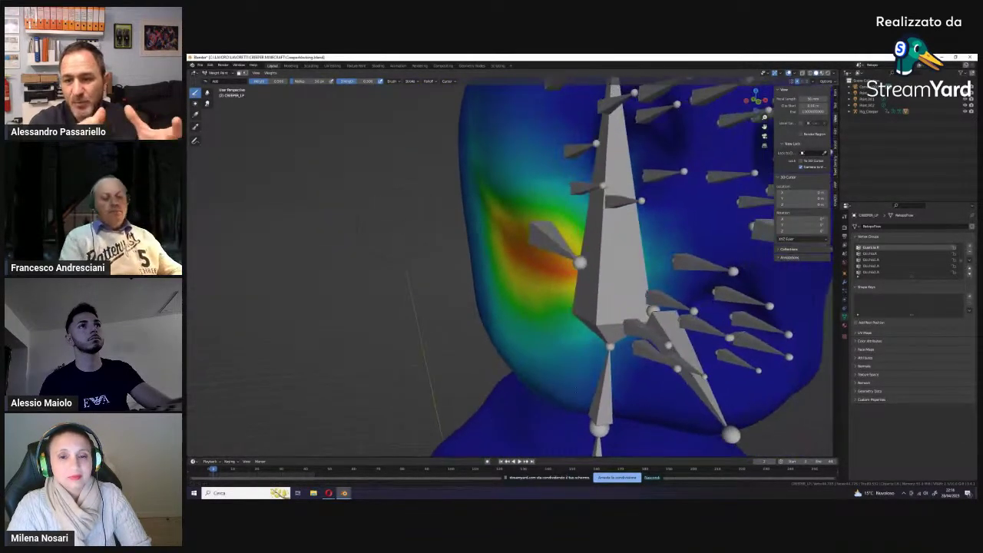
{"action": "mouse_move", "coordinate": [584, 392]}
{"action": "middle_mouse_down"}
{"action": "mouse_move", "coordinate": [610, 390]}
{"action": "mouse_move", "coordinate": [595, 396]}
{"action": "middle_mouse_up"}
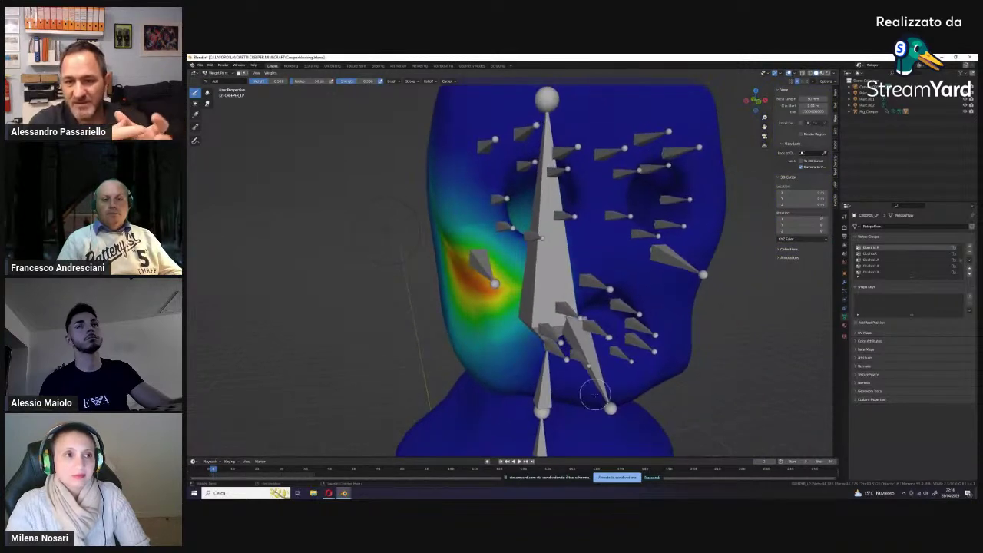
{"action": "left_click", "coordinate": [870, 253]}
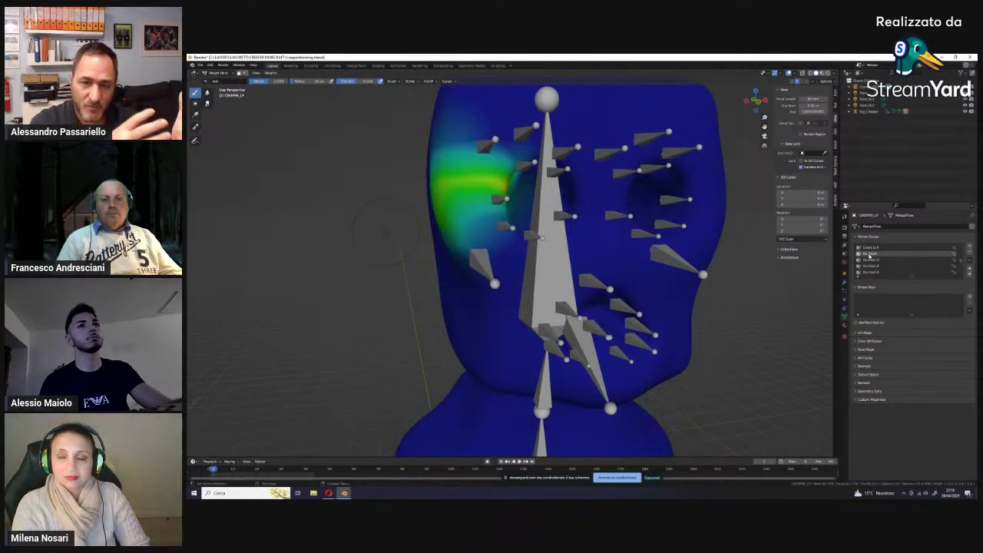
{"action": "left_click", "coordinate": [869, 259]}
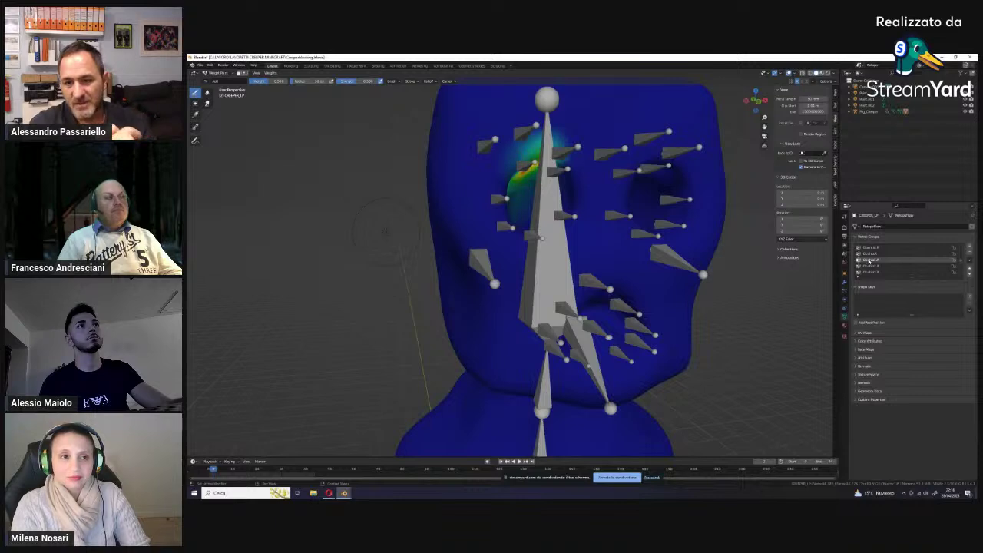
{"action": "left_click", "coordinate": [870, 266]}
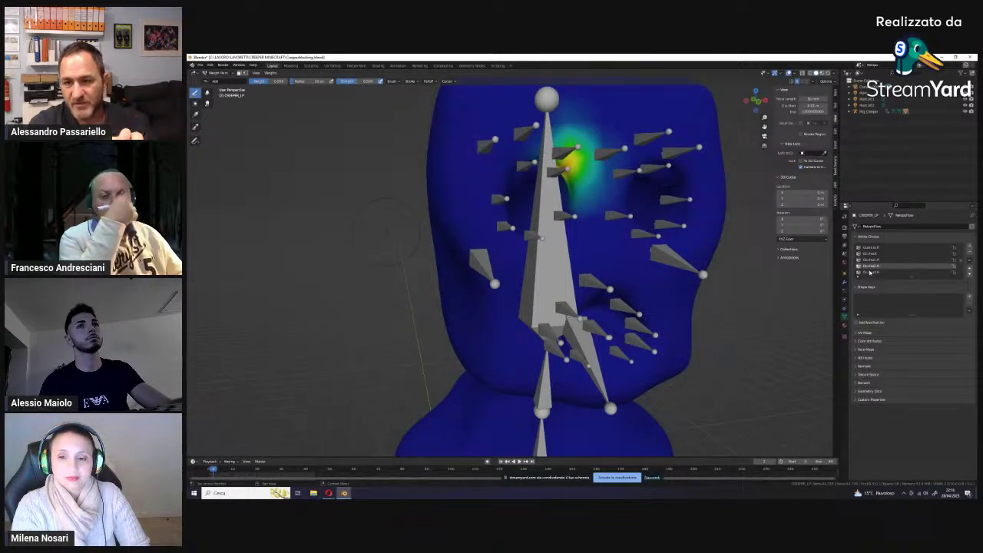
{"action": "left_click", "coordinate": [873, 266]}
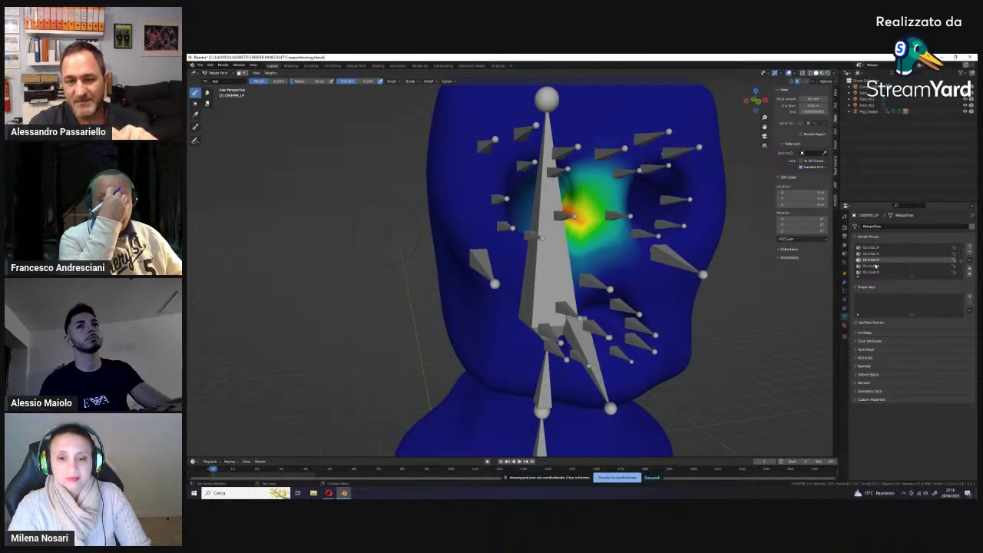
{"action": "left_click", "coordinate": [876, 266]}
{"action": "left_click", "coordinate": [875, 260]}
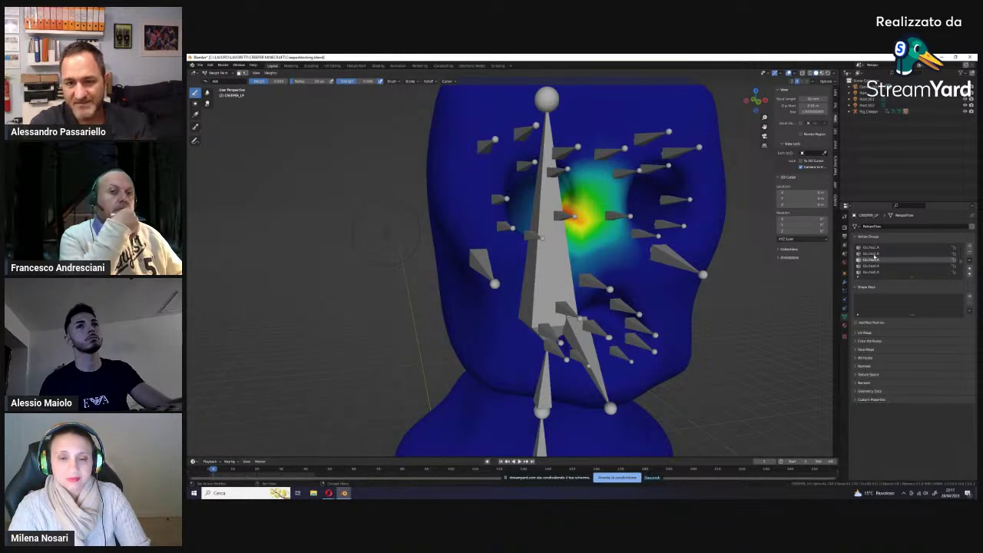
Step: Keep cycling further facial vertex groups until one shows a hotspot above an eye
{"action": "scroll", "coordinate": [874, 258], "scroll_direction": "down", "scroll_amount": 1}
{"action": "scroll", "coordinate": [873, 259], "scroll_direction": "down", "scroll_amount": 1}
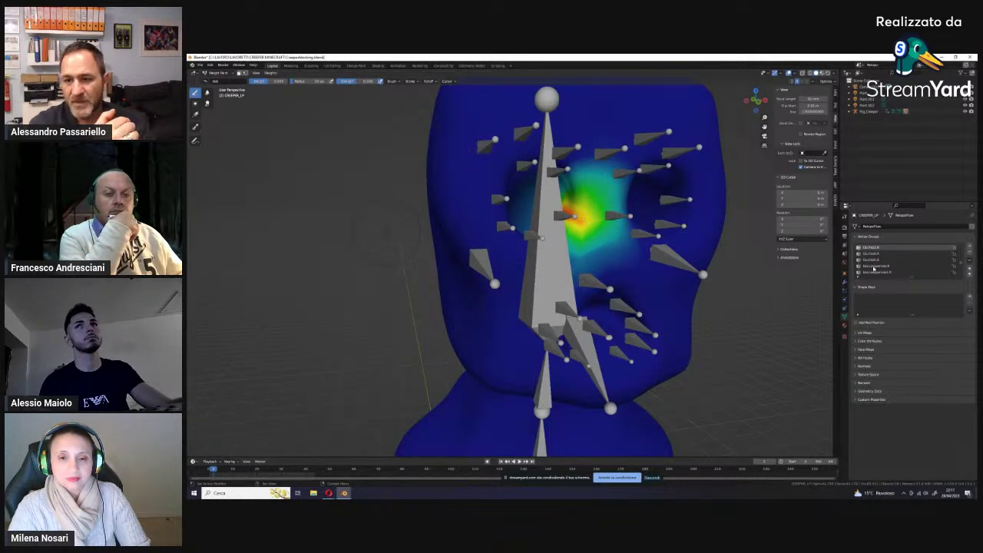
{"action": "left_click", "coordinate": [876, 266]}
{"action": "mouse_move", "coordinate": [738, 330]}
{"action": "middle_mouse_down"}
{"action": "mouse_move", "coordinate": [703, 322]}
{"action": "mouse_move", "coordinate": [724, 320]}
{"action": "middle_mouse_up"}
{"action": "scroll", "coordinate": [704, 322], "scroll_direction": "up", "scroll_amount": 2}
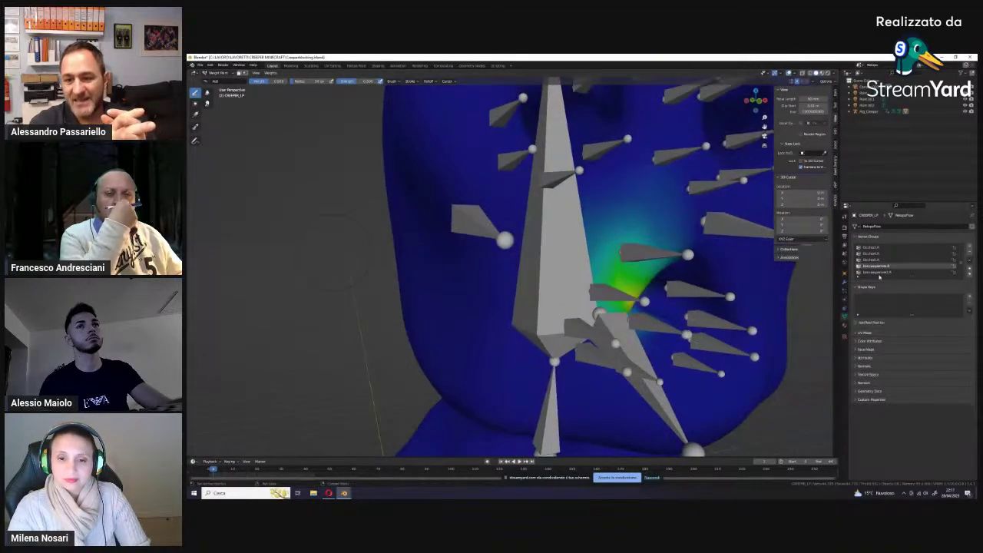
{"action": "left_click", "coordinate": [879, 266]}
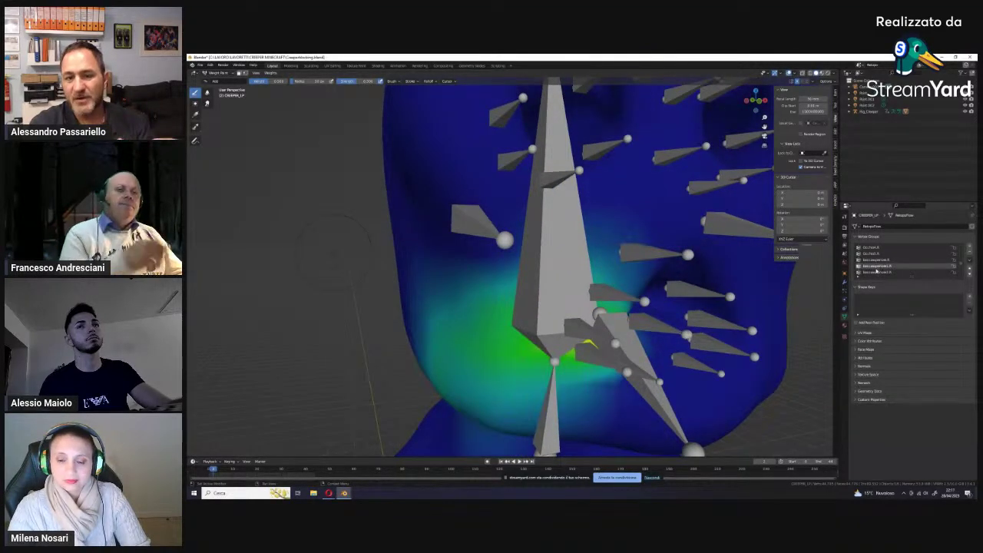
{"action": "left_click", "coordinate": [878, 266]}
{"action": "left_click", "coordinate": [878, 266]}
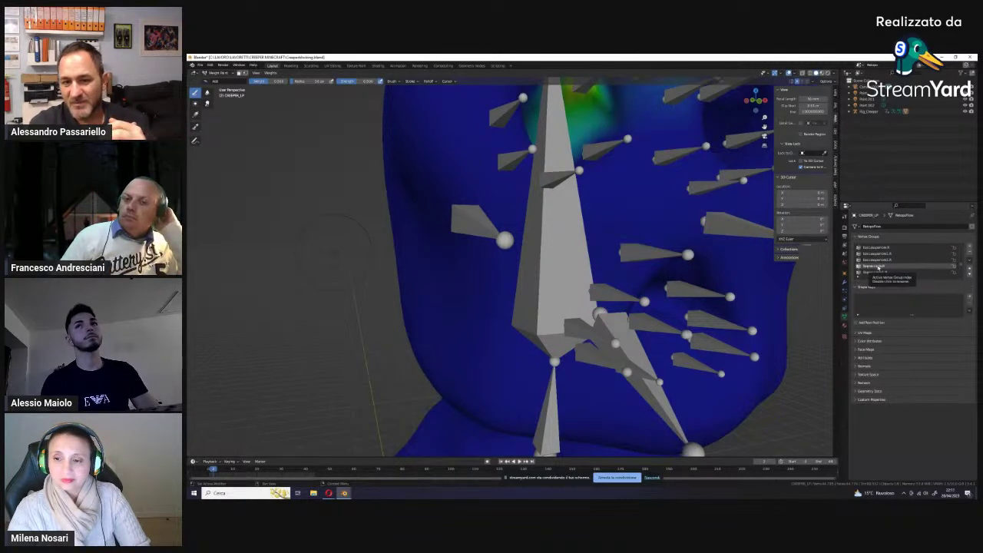
{"action": "scroll", "coordinate": [730, 376], "scroll_direction": "down", "scroll_amount": 5}
{"action": "scroll", "coordinate": [717, 368], "scroll_direction": "up", "scroll_amount": 3}
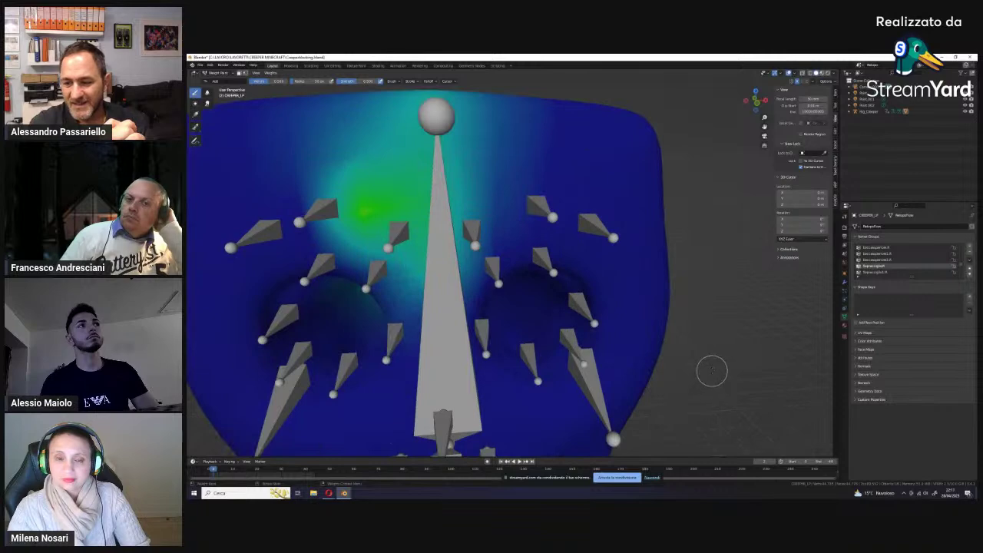
{"action": "scroll", "coordinate": [716, 368], "scroll_direction": "up", "scroll_amount": 1}
{"action": "left_click", "coordinate": [874, 272]}
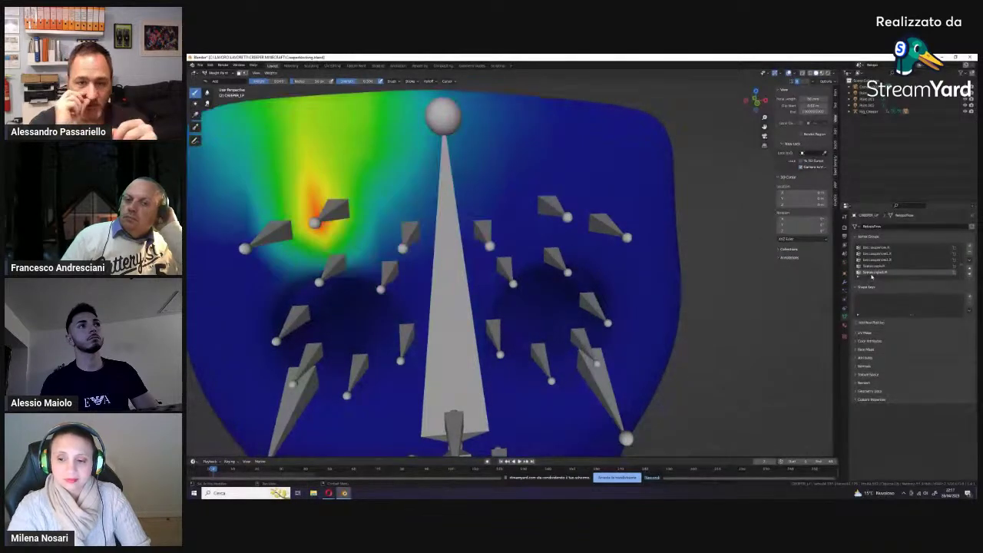
{"action": "mouse_move", "coordinate": [685, 318]}
{"action": "middle_mouse_down"}
{"action": "mouse_move", "coordinate": [679, 331]}
{"action": "mouse_move", "coordinate": [674, 321]}
{"action": "mouse_move", "coordinate": [686, 316]}
{"action": "middle_mouse_up"}
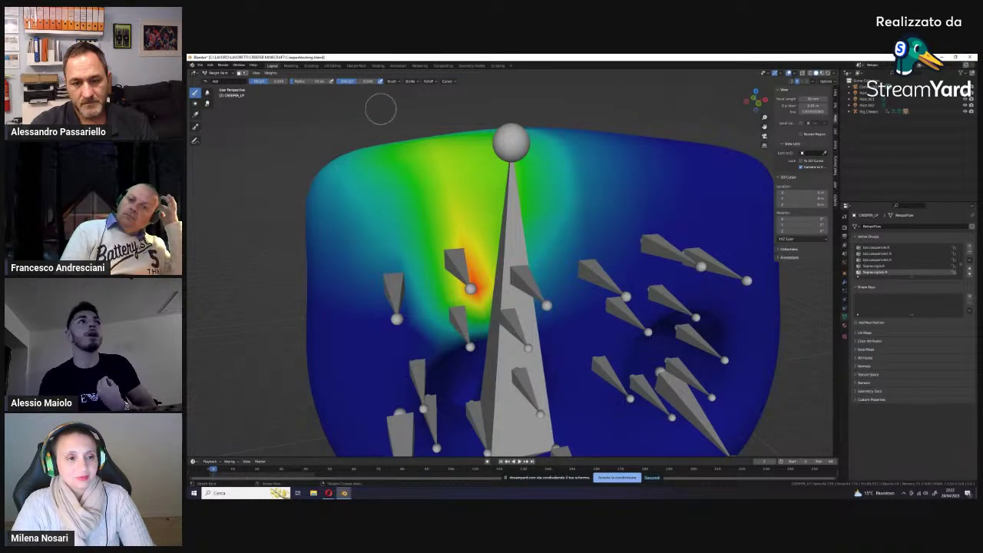
Step: Switch the mesh from Weight Paint to Object Mode and view the head from the front
{"action": "left_click", "coordinate": [216, 73]}
{"action": "left_click", "coordinate": [217, 79]}
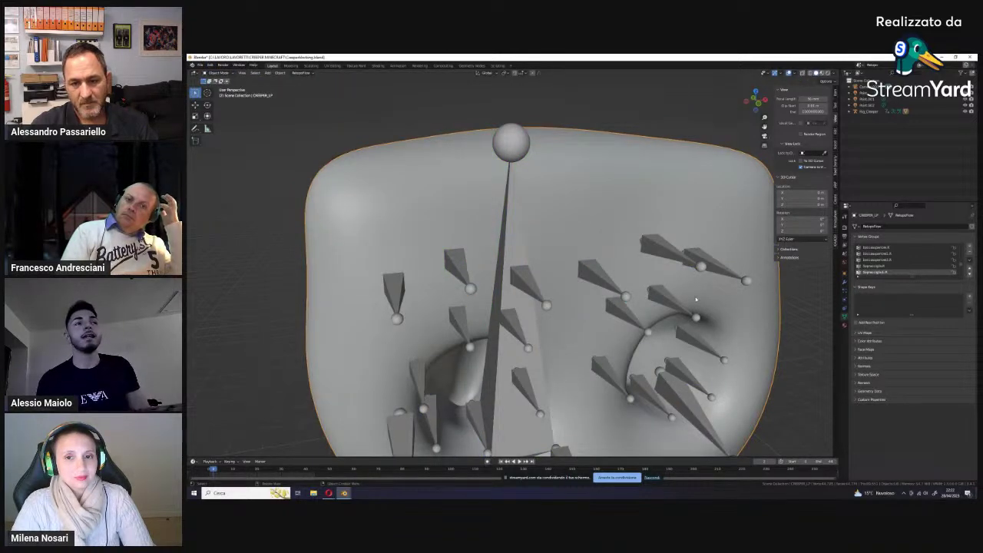
{"action": "scroll", "coordinate": [697, 300], "scroll_direction": "down", "scroll_amount": 4}
{"action": "scroll", "coordinate": [698, 292], "scroll_direction": "up", "scroll_amount": 1}
{"action": "scroll", "coordinate": [695, 298], "scroll_direction": "down", "scroll_amount": 1}
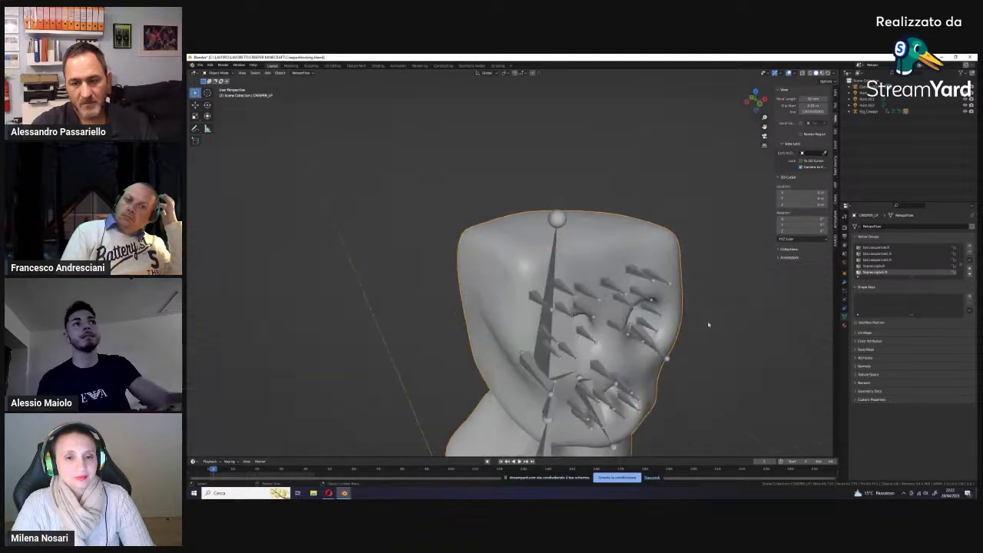
{"action": "middle_click_drag", "start_coordinate": [708, 325], "coordinate": [690, 239]}
Step: Switch the creeper mesh to Edit Mode and orbit out to see the whole body and legs
{"action": "left_click", "coordinate": [217, 73]}
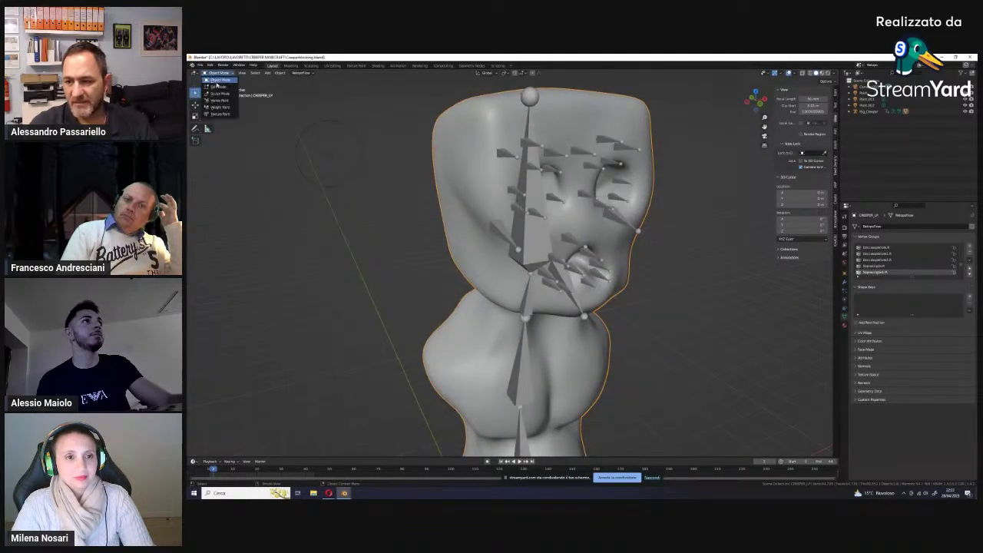
{"action": "left_click", "coordinate": [219, 86]}
{"action": "mouse_move", "coordinate": [330, 153]}
{"action": "middle_mouse_down"}
{"action": "mouse_move", "coordinate": [637, 182]}
{"action": "mouse_move", "coordinate": [669, 227]}
{"action": "middle_mouse_up"}
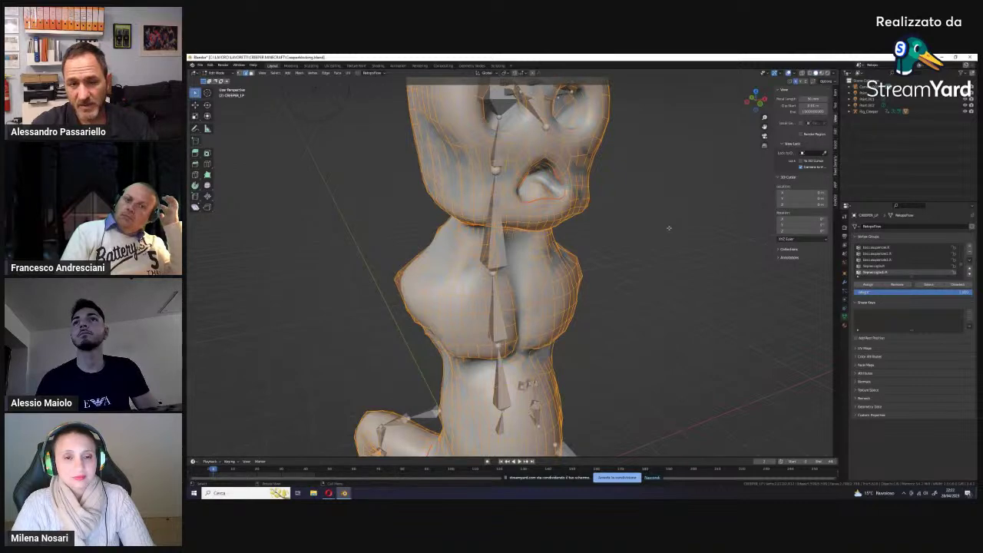
{"action": "scroll", "coordinate": [668, 228], "scroll_direction": "down", "scroll_amount": 3}
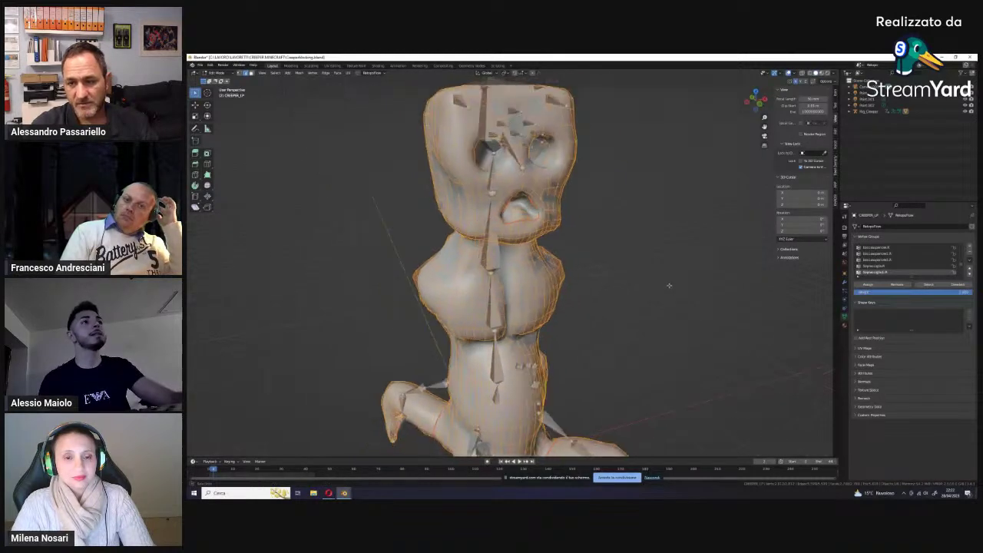
{"action": "middle_click_drag", "start_coordinate": [624, 278], "coordinate": [649, 250]}
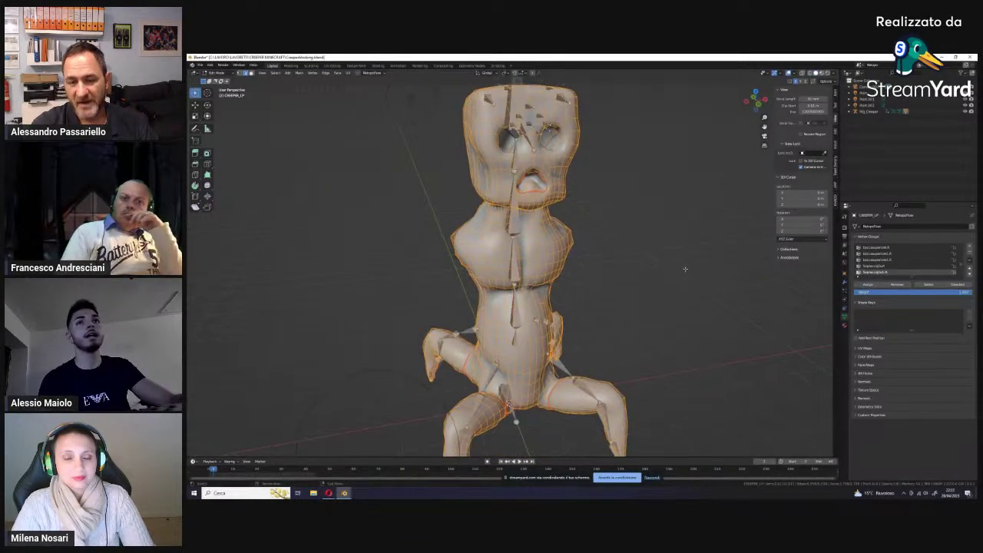
Step: Enable the Armature modifier's deformation display while editing the mesh
{"action": "left_click", "coordinate": [845, 284]}
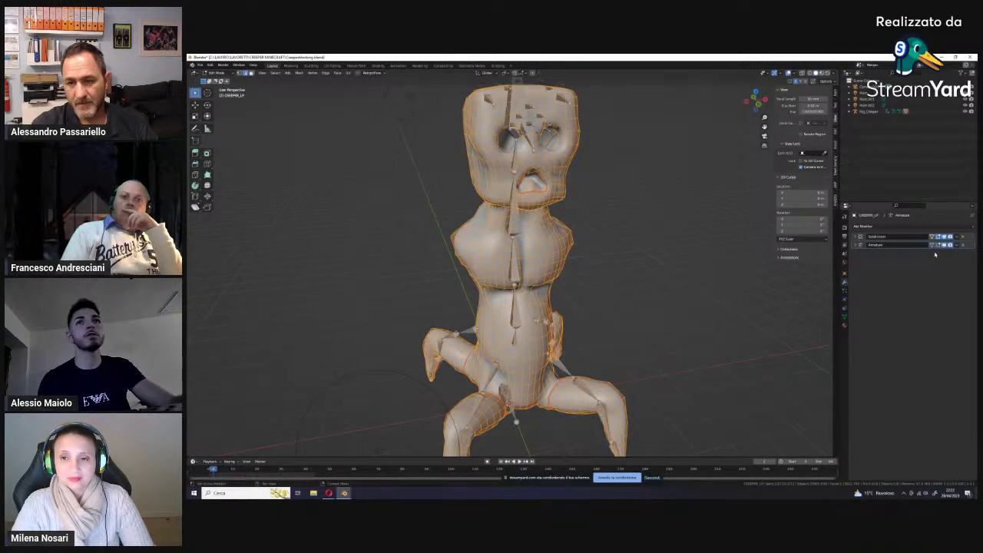
{"action": "scroll", "coordinate": [769, 276], "scroll_direction": "up", "scroll_amount": 2}
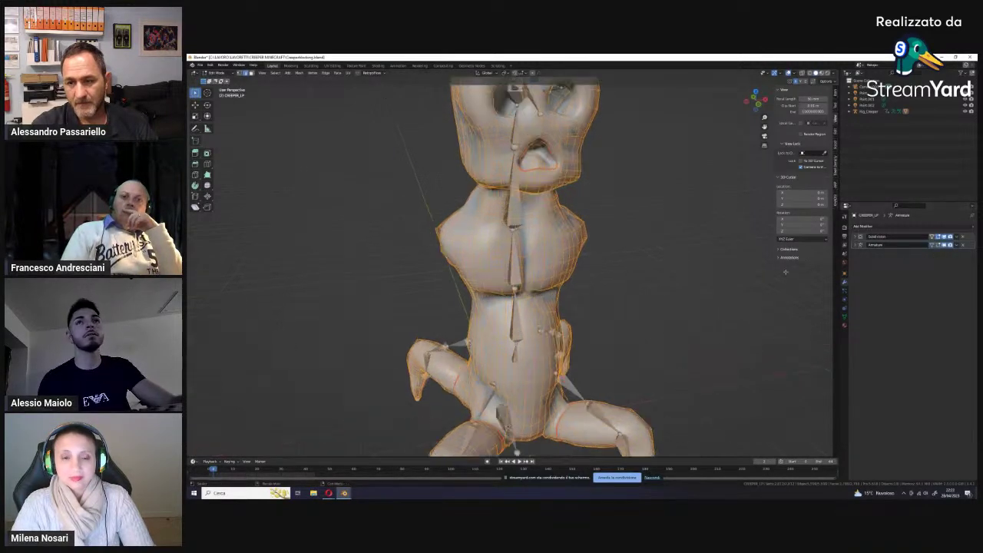
{"action": "left_click", "coordinate": [936, 245]}
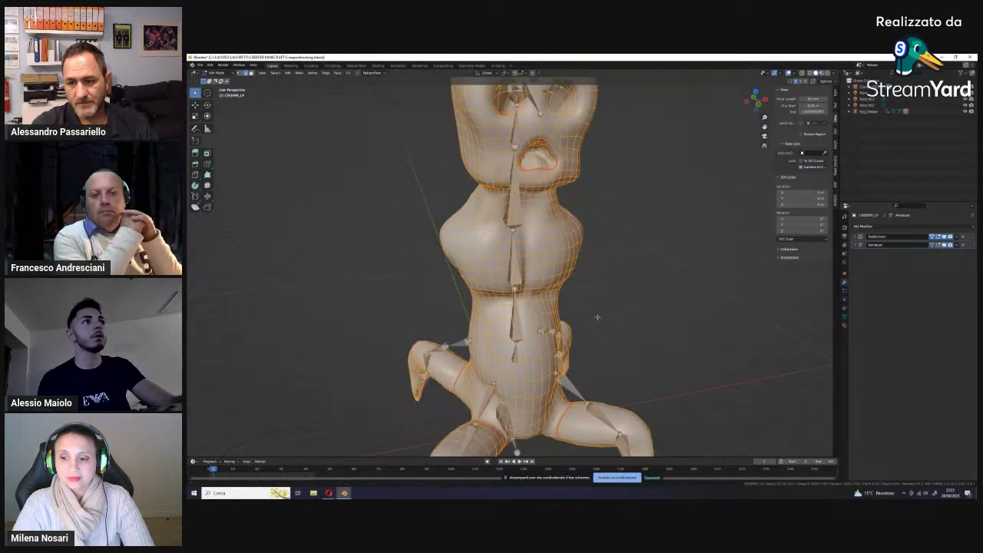
{"action": "mouse_move", "coordinate": [661, 276]}
{"action": "middle_mouse_down"}
{"action": "mouse_move", "coordinate": [671, 314]}
{"action": "mouse_move", "coordinate": [508, 178]}
{"action": "middle_mouse_up"}
Step: Deselect the mesh, hide the rig bones, and switch the viewport to Rendered shading
{"action": "key", "text": "alt+a"}
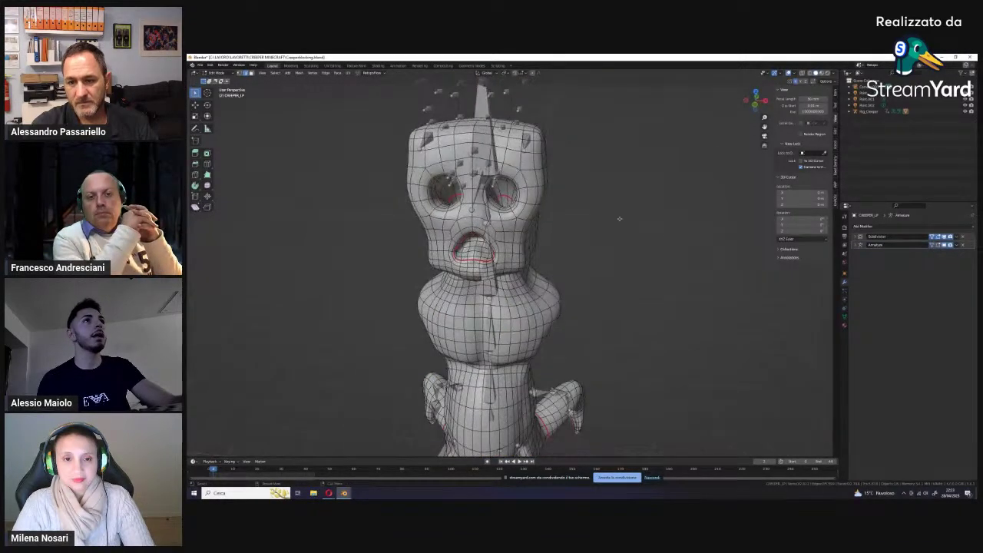
{"action": "left_click", "coordinate": [965, 111]}
{"action": "mouse_move", "coordinate": [681, 307]}
{"action": "middle_mouse_down"}
{"action": "mouse_move", "coordinate": [653, 299]}
{"action": "mouse_move", "coordinate": [667, 290]}
{"action": "middle_mouse_up"}
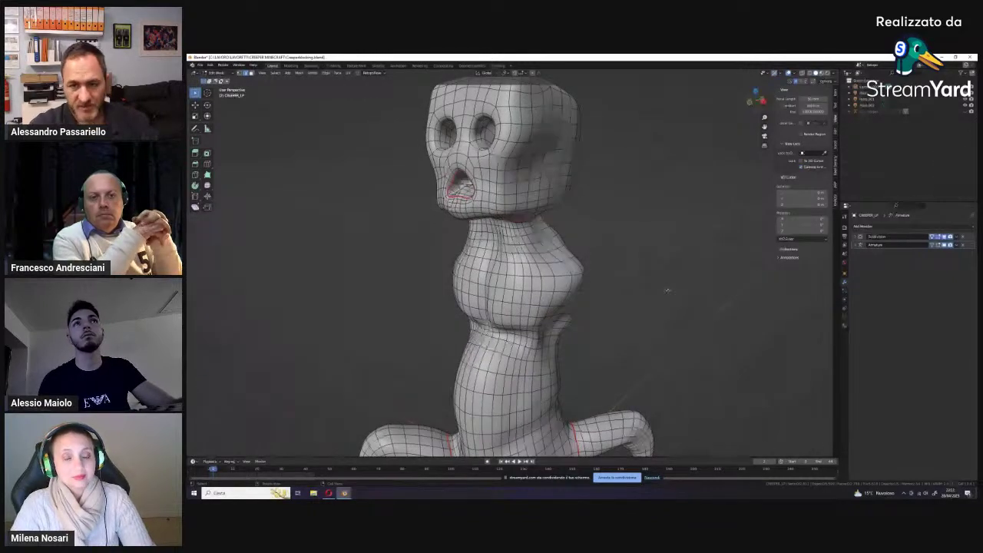
{"action": "key", "text": "z"}
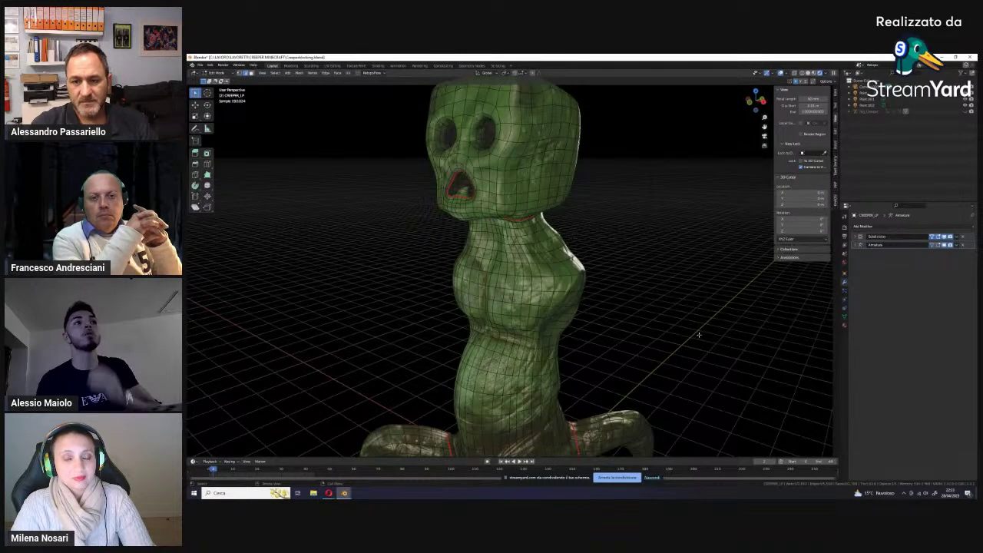
Step: Try different Subdivision modifier viewport levels, checking the creeper from several angles
{"action": "middle_click_drag", "start_coordinate": [698, 337], "coordinate": [844, 284]}
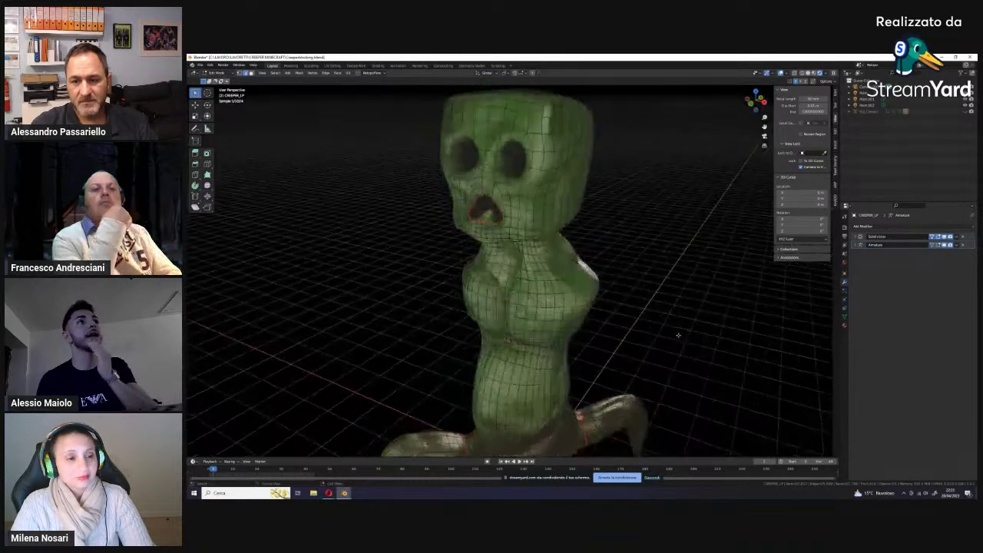
{"action": "left_click", "coordinate": [856, 237]}
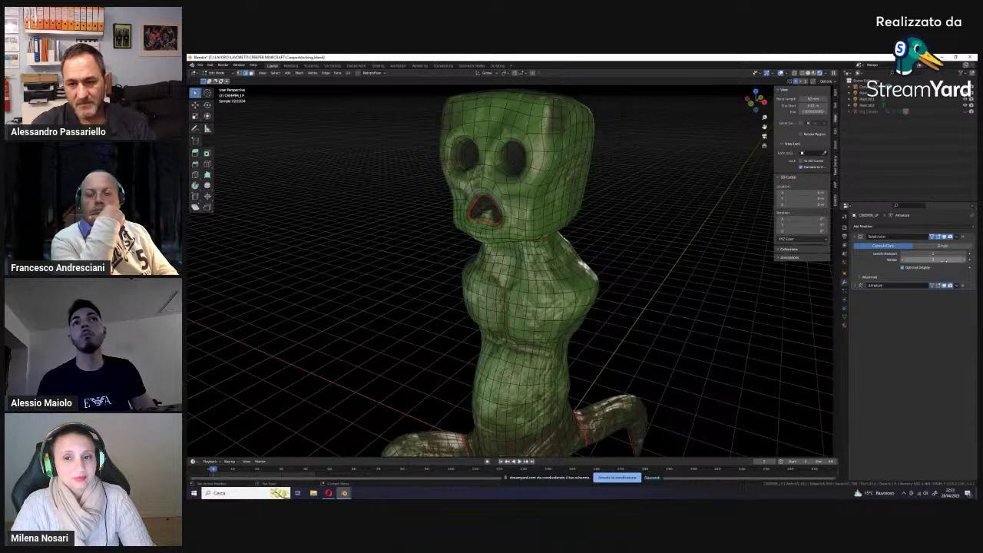
{"action": "left_click_drag", "start_coordinate": [944, 255], "coordinate": [904, 256]}
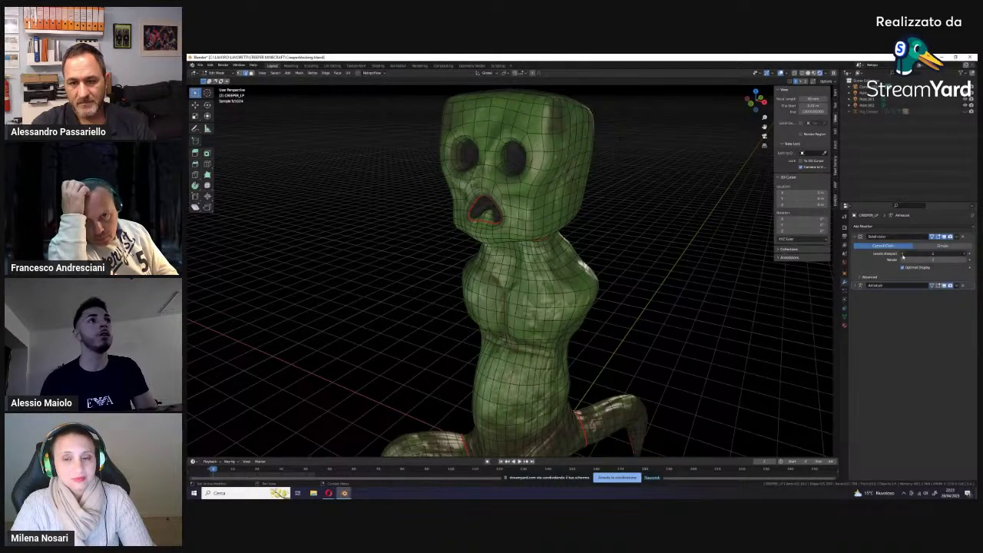
{"action": "middle_click_drag", "start_coordinate": [661, 300], "coordinate": [717, 297]}
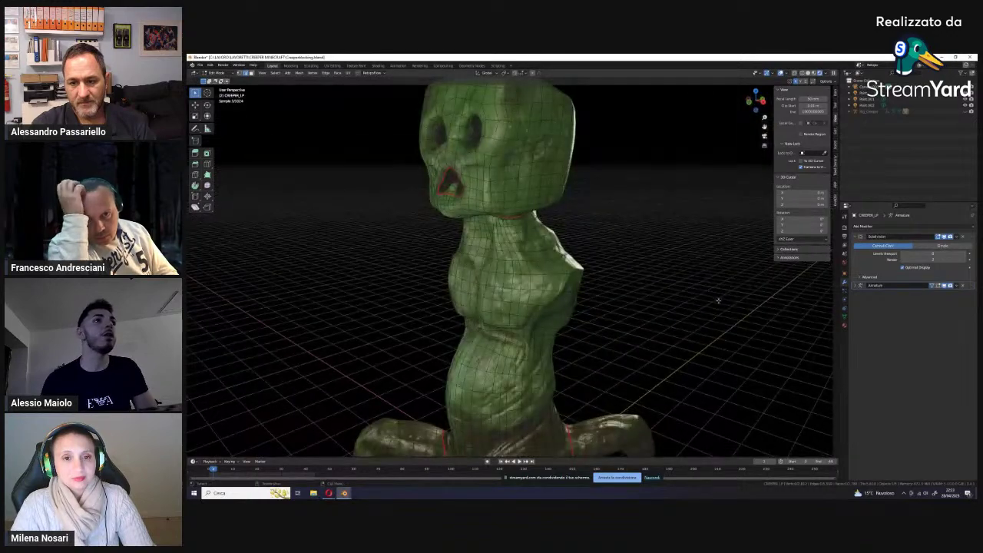
{"action": "left_click", "coordinate": [941, 259]}
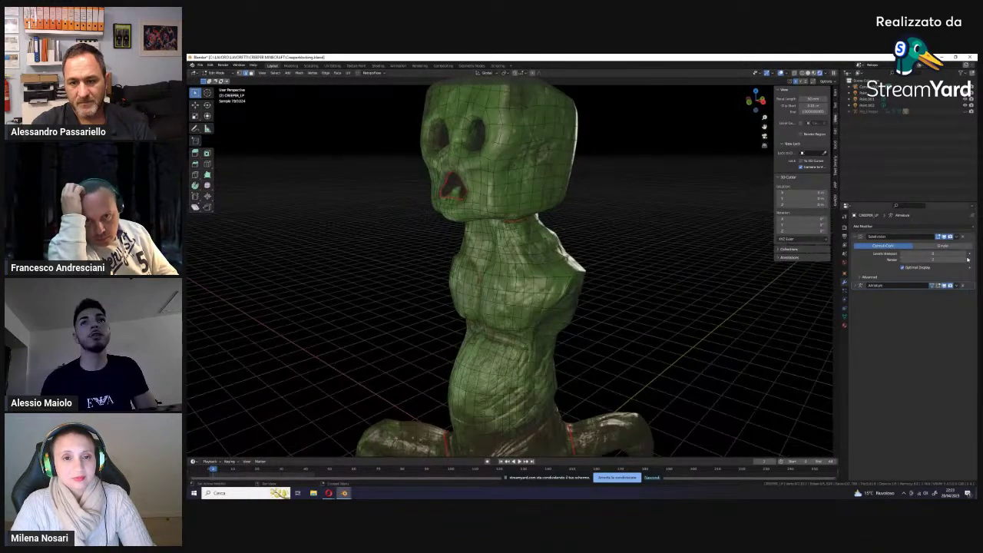
{"action": "left_click", "coordinate": [968, 254]}
{"action": "middle_click_drag", "start_coordinate": [676, 262], "coordinate": [656, 259]}
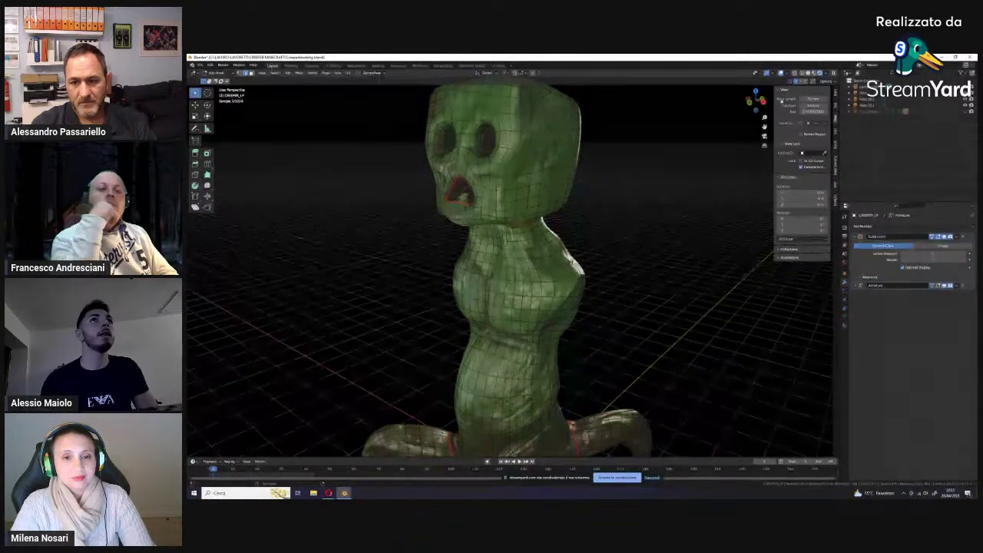
Step: Switch the creeper from Edit Mode back to Object Mode
{"action": "left_click", "coordinate": [218, 73]}
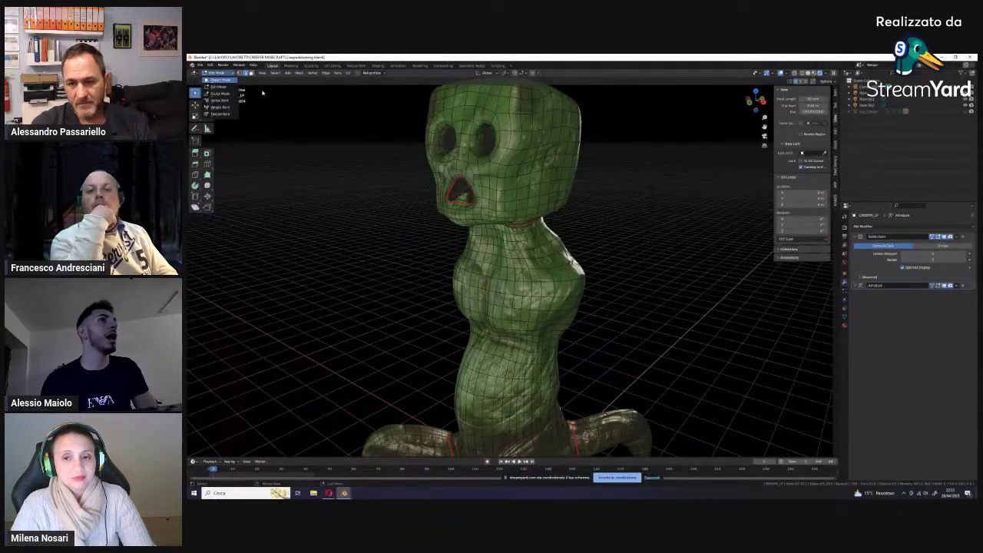
{"action": "left_click", "coordinate": [218, 79]}
{"action": "scroll", "coordinate": [588, 249], "scroll_direction": "up", "scroll_amount": 3}
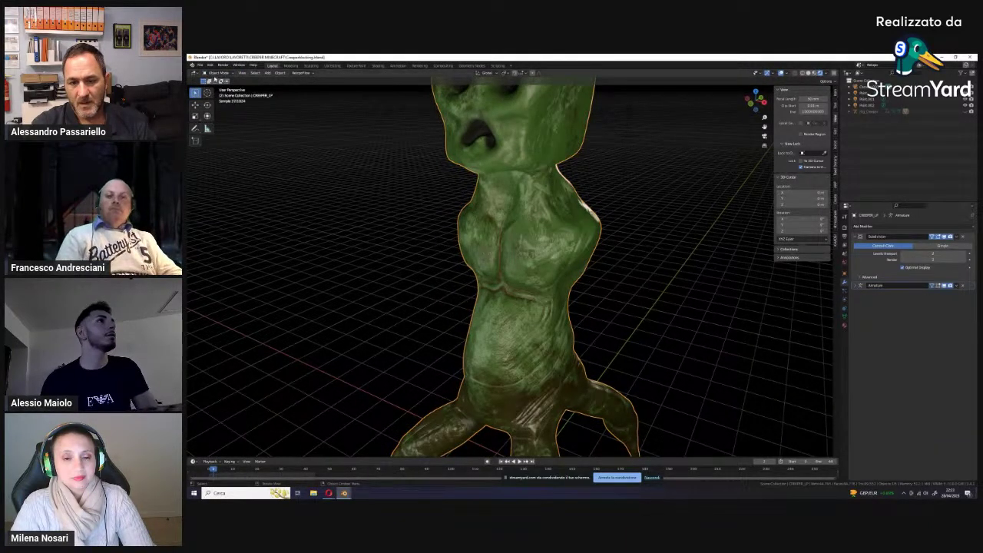
Step: Show the Rig_Creeper armature, return to Object Mode, and make Rig_Creeper the active object
{"action": "left_click", "coordinate": [219, 73]}
{"action": "left_click", "coordinate": [222, 89]}
{"action": "scroll", "coordinate": [597, 303], "scroll_direction": "down", "scroll_amount": 3}
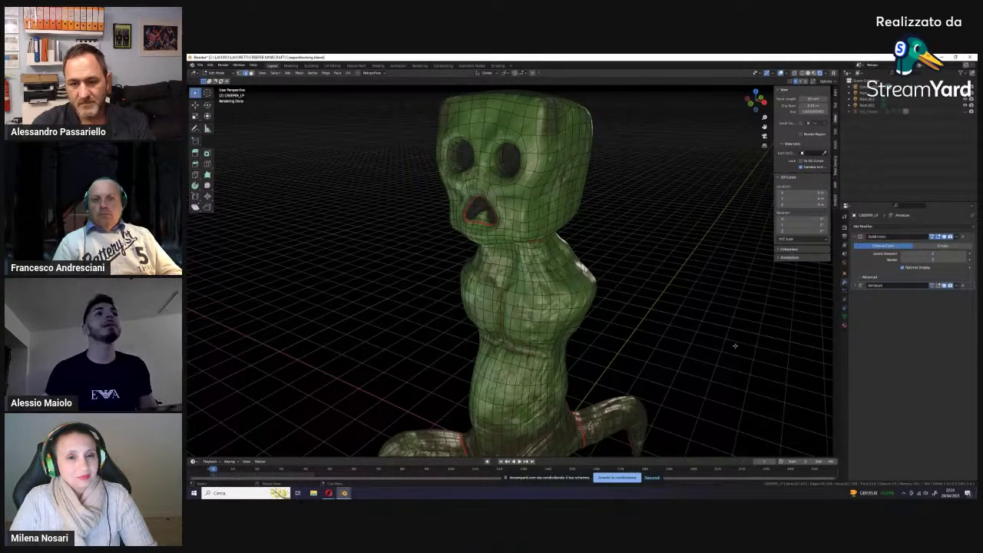
{"action": "left_click", "coordinate": [965, 111]}
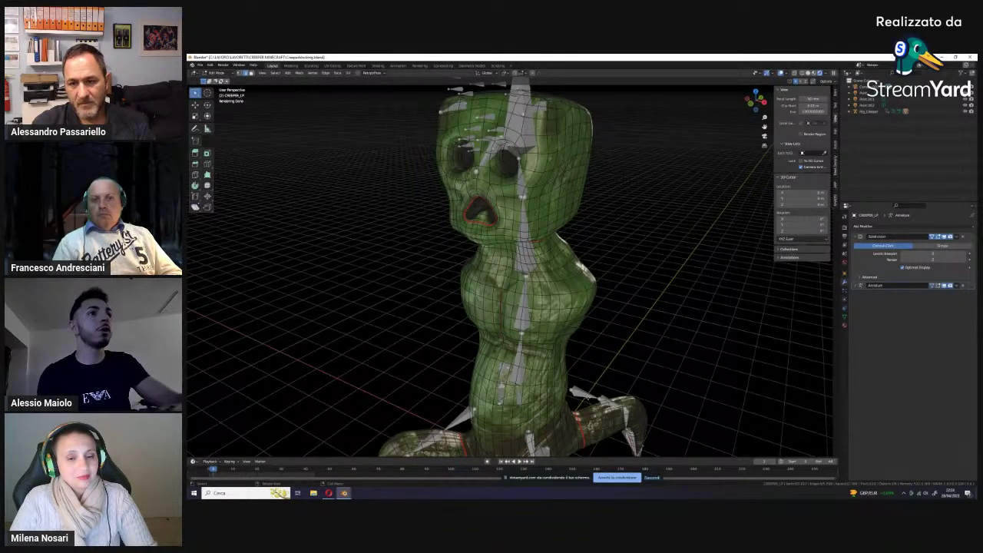
{"action": "left_click", "coordinate": [218, 73]}
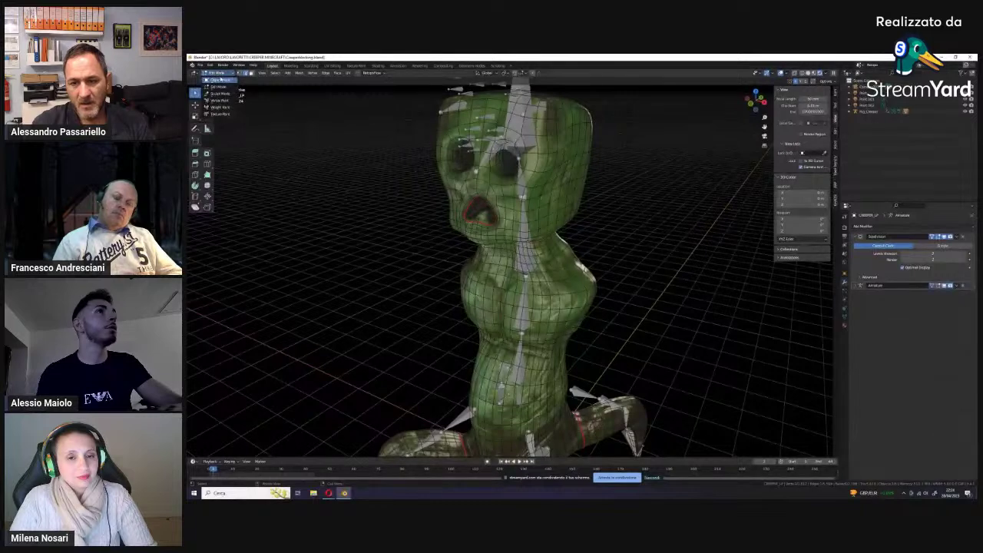
{"action": "left_click", "coordinate": [219, 79]}
{"action": "left_click", "coordinate": [576, 397]}
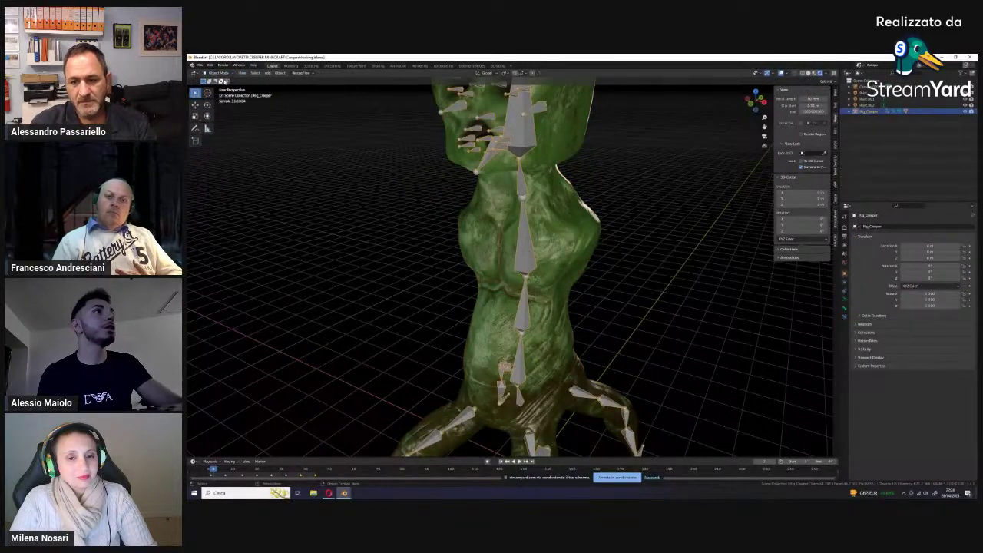
Step: In Pose Mode with solid shading, move a foot bone to a new position
{"action": "key", "text": "ctrl+Tab"}
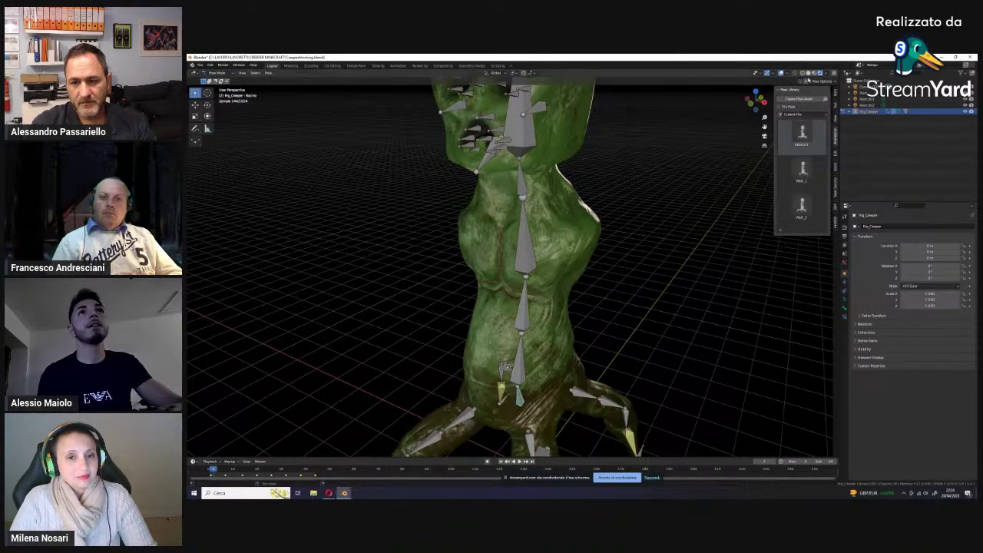
{"action": "left_click", "coordinate": [809, 73]}
{"action": "middle_click_drag", "start_coordinate": [702, 325], "coordinate": [637, 357]}
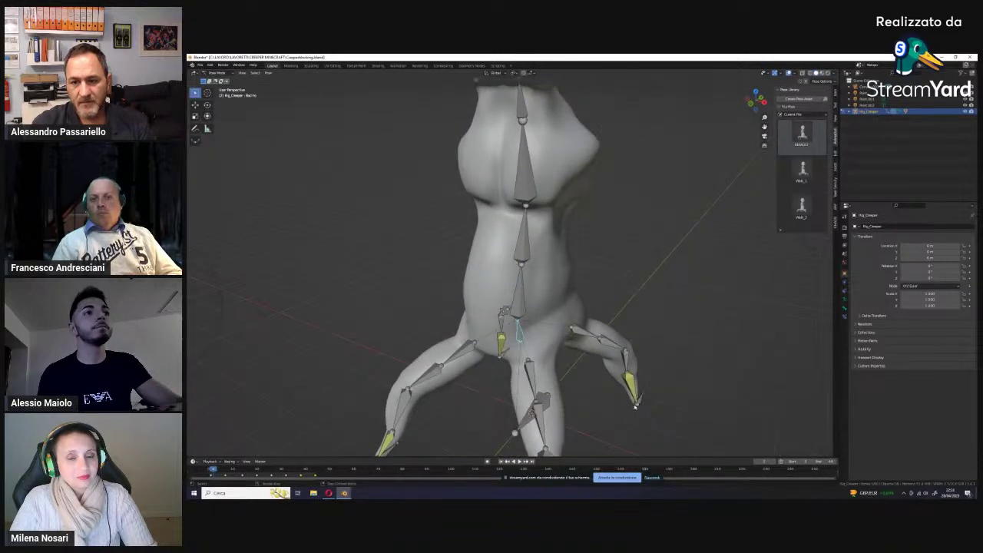
{"action": "middle_click_drag", "start_coordinate": [681, 398], "coordinate": [691, 341]}
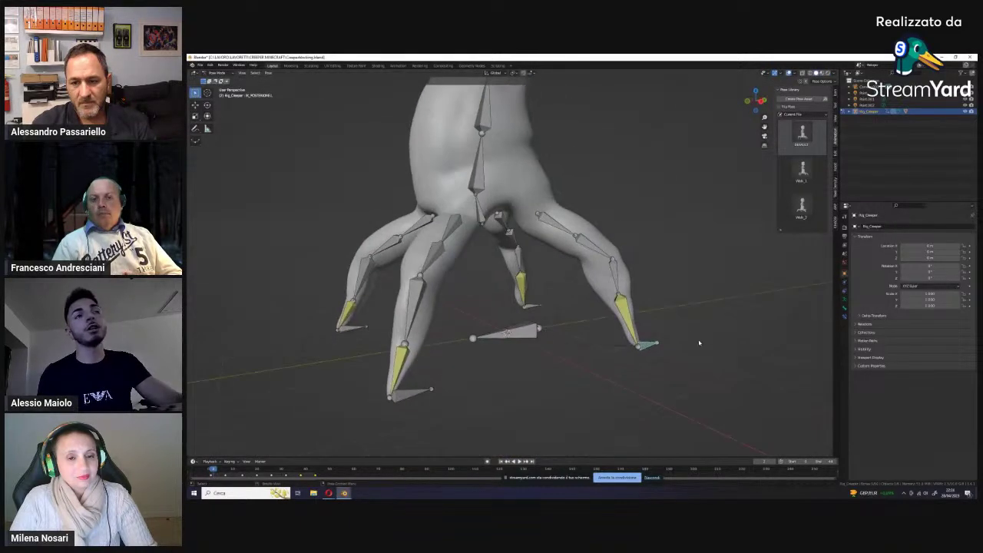
{"action": "key", "text": "g"}
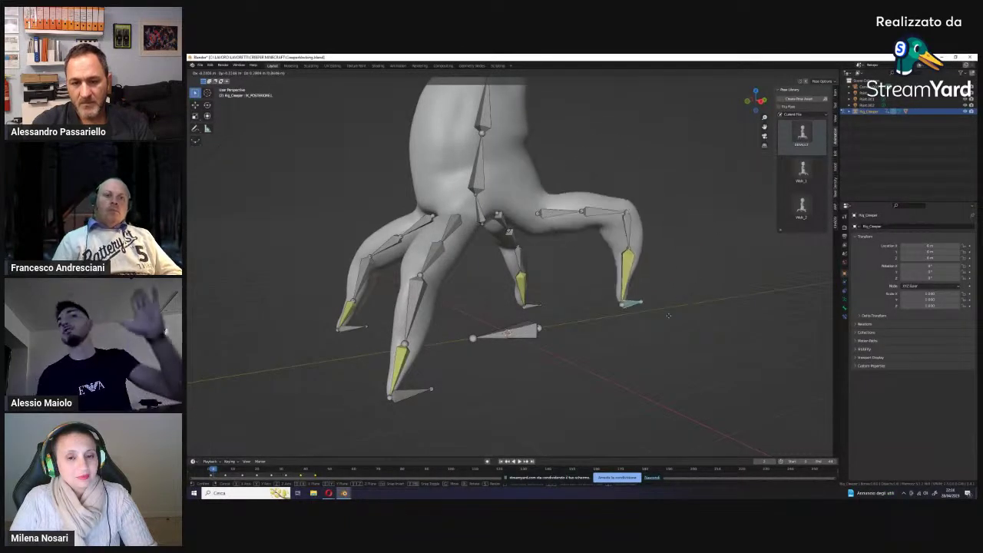
{"action": "left_click", "coordinate": [671, 305]}
Step: Choose the Walk_1 pose in the pose library
{"action": "middle_click_drag", "start_coordinate": [671, 305], "coordinate": [690, 312]}
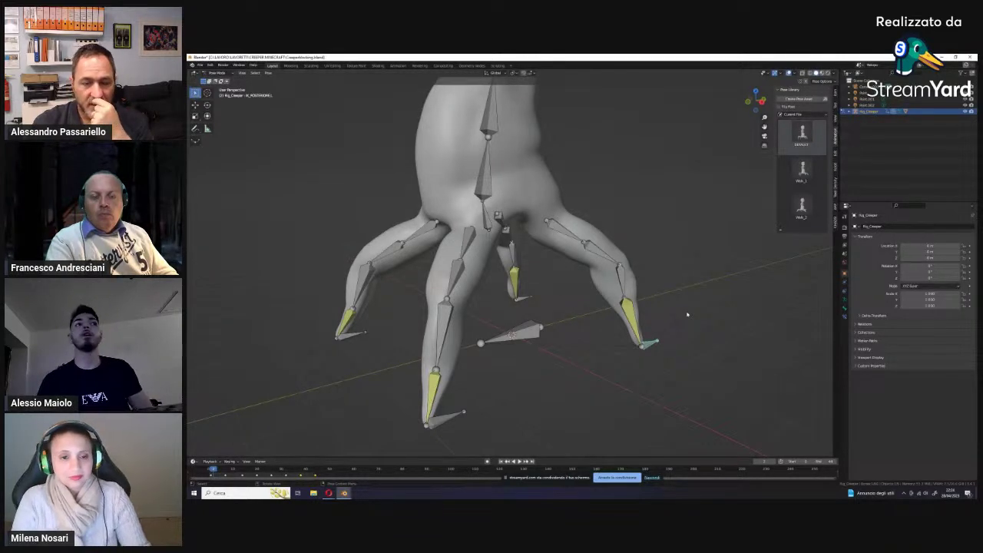
{"action": "mouse_move", "coordinate": [688, 315]}
{"action": "middle_mouse_down"}
{"action": "mouse_move", "coordinate": [643, 345]}
{"action": "mouse_move", "coordinate": [669, 358]}
{"action": "mouse_move", "coordinate": [663, 335]}
{"action": "mouse_move", "coordinate": [678, 395]}
{"action": "mouse_move", "coordinate": [641, 358]}
{"action": "mouse_move", "coordinate": [661, 360]}
{"action": "mouse_move", "coordinate": [667, 307]}
{"action": "middle_mouse_up"}
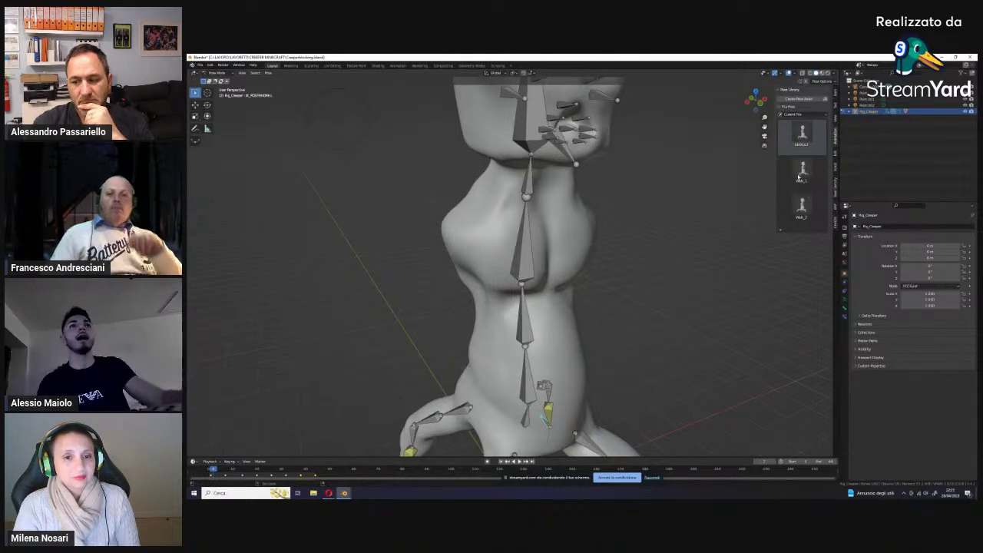
{"action": "left_click", "coordinate": [800, 176]}
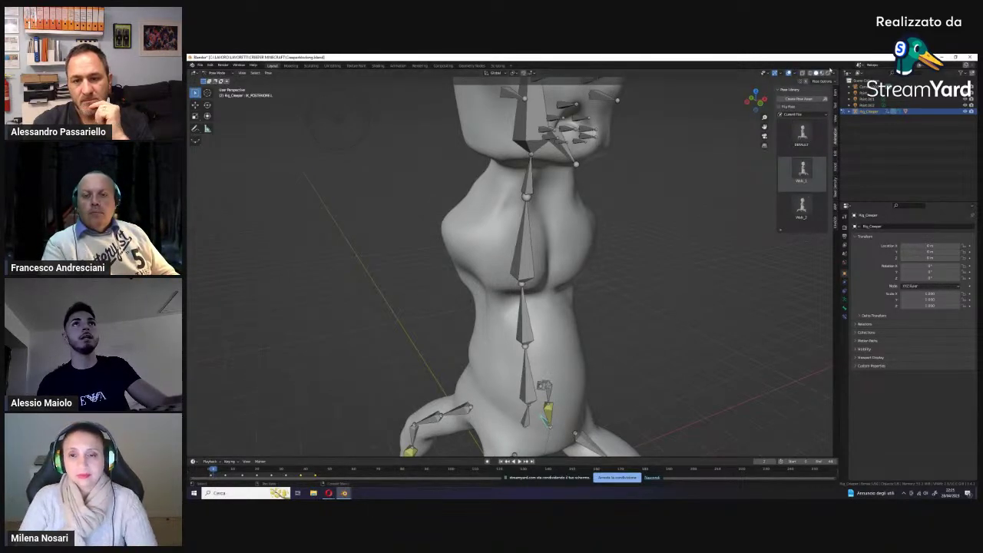
{"action": "right_click", "coordinate": [803, 76]}
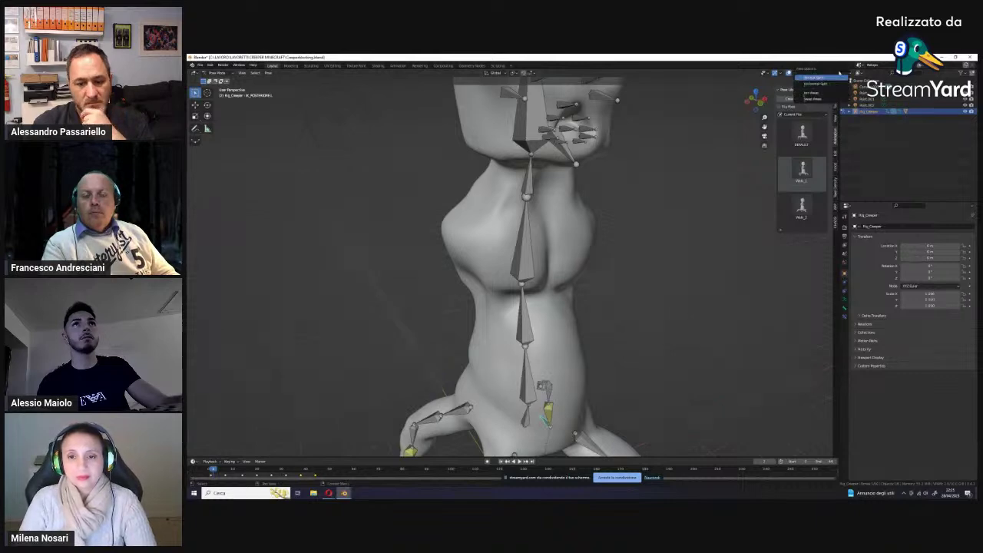
Step: Split the viewport vertically and make the new right area a pose Asset Browser
{"action": "left_click", "coordinate": [812, 77]}
{"action": "left_click", "coordinate": [676, 92]}
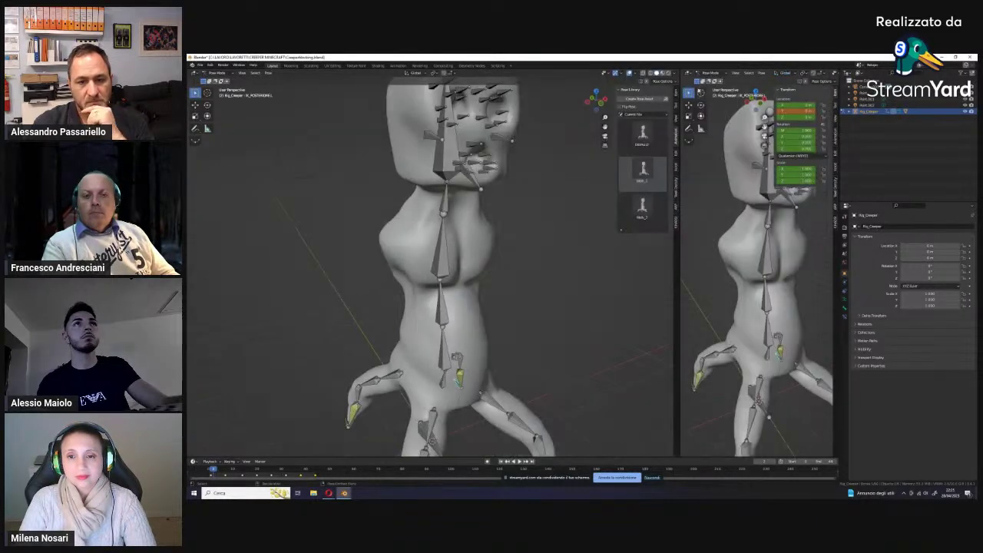
{"action": "left_click", "coordinate": [689, 73]}
{"action": "left_click", "coordinate": [701, 90]}
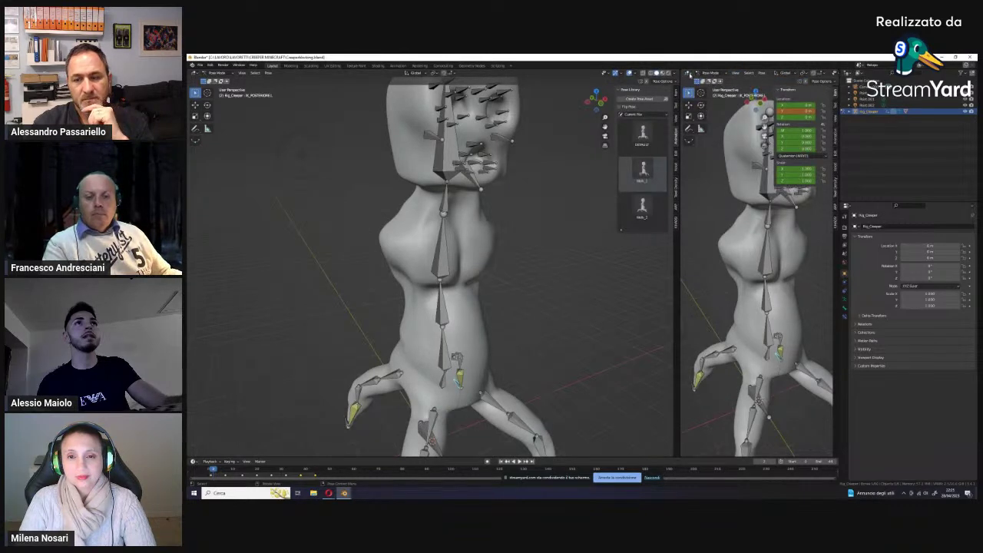
{"action": "left_click", "coordinate": [689, 73]}
{"action": "left_click", "coordinate": [773, 105]}
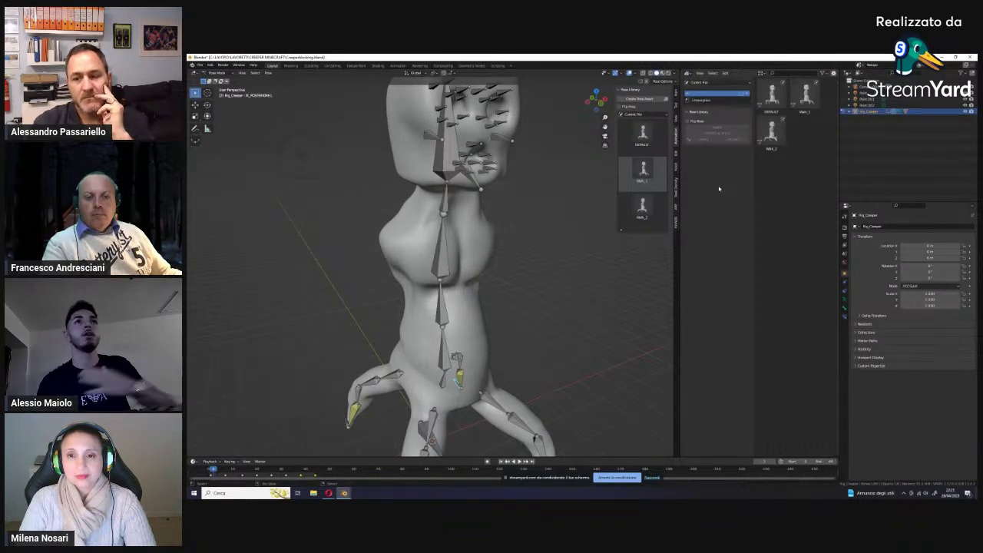
Step: Select all bones and apply the walk pose assets so the creeper's legs bend
{"action": "left_click", "coordinate": [805, 94]}
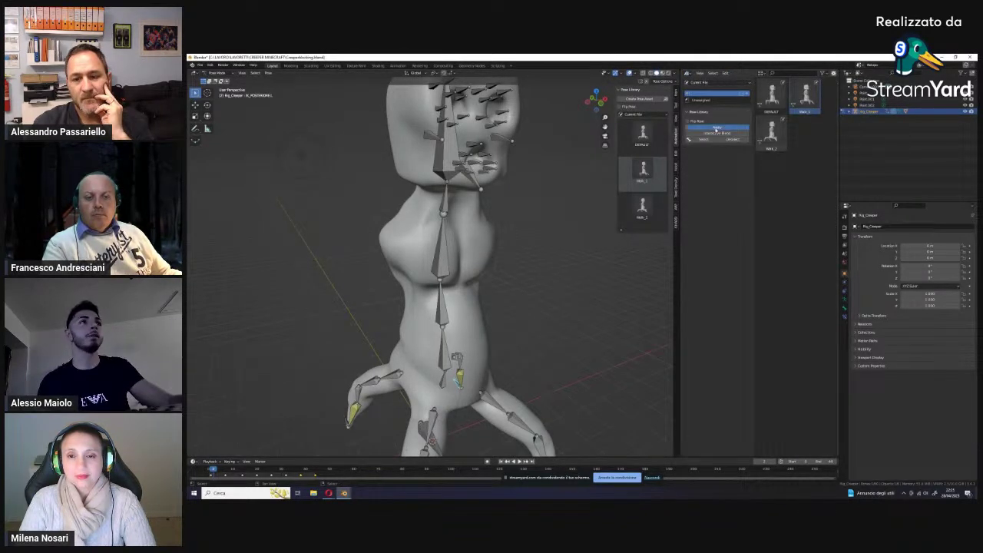
{"action": "key", "text": "a"}
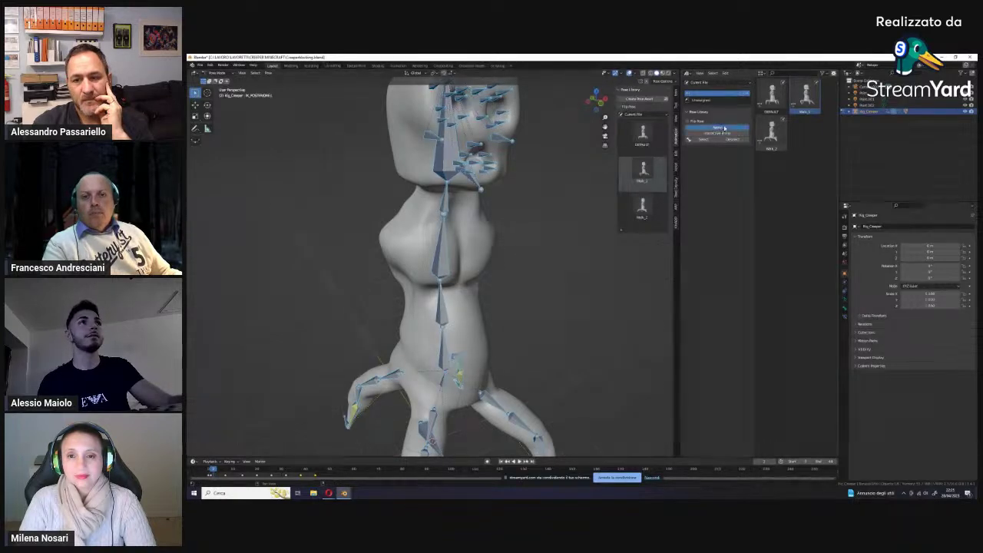
{"action": "left_click", "coordinate": [725, 128]}
{"action": "scroll", "coordinate": [549, 325], "scroll_direction": "down", "scroll_amount": 3}
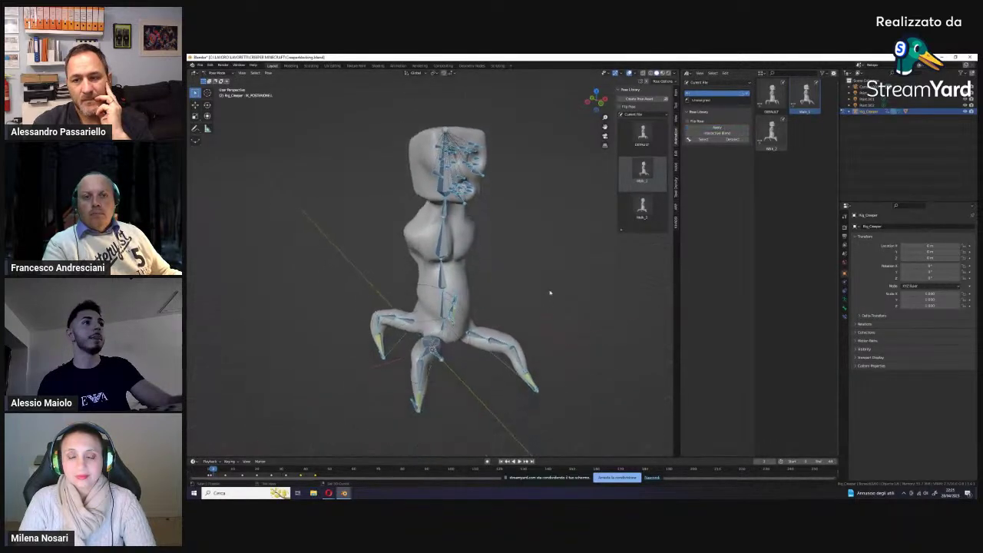
{"action": "left_click", "coordinate": [721, 131]}
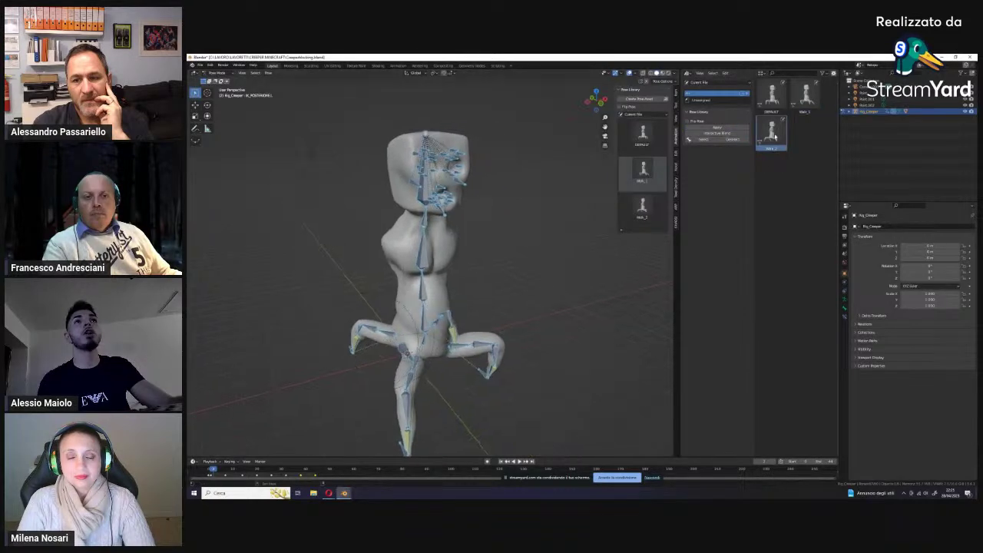
{"action": "left_click", "coordinate": [806, 95]}
{"action": "left_click", "coordinate": [718, 129]}
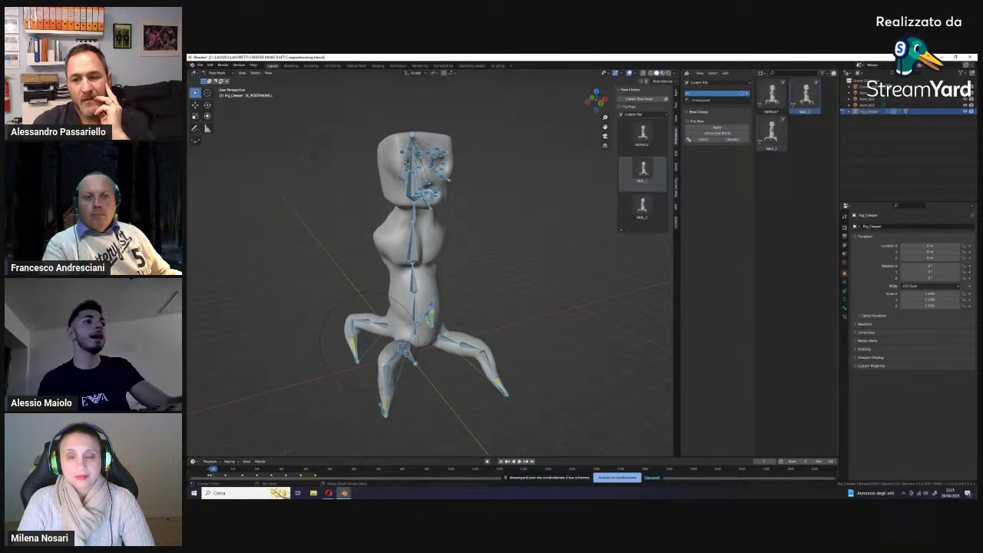
{"action": "left_click_drag", "start_coordinate": [508, 457], "coordinate": [508, 421]}
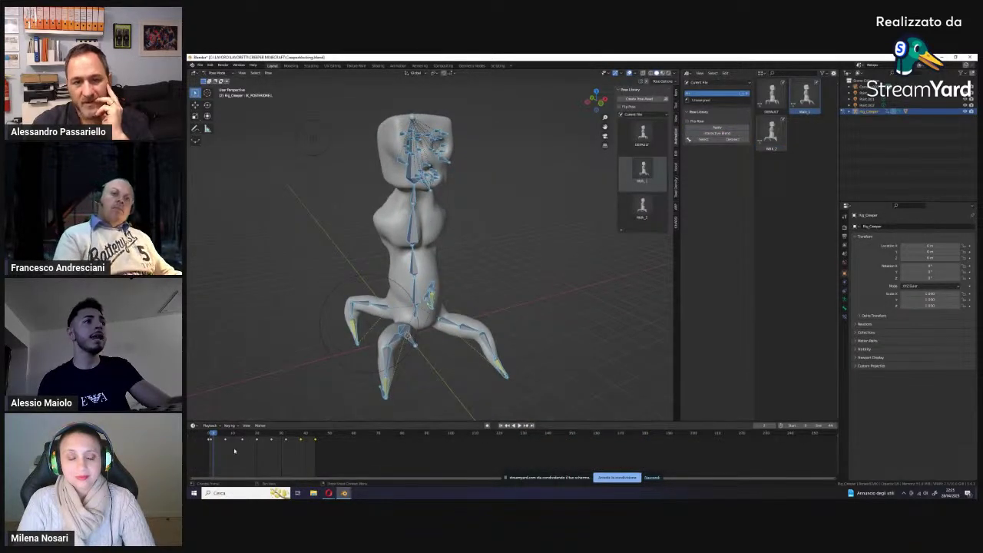
Step: Scrub the leg animation from frame 25 to 45, orbiting to a more frontal angle
{"action": "left_click_drag", "start_coordinate": [222, 432], "coordinate": [259, 433]}
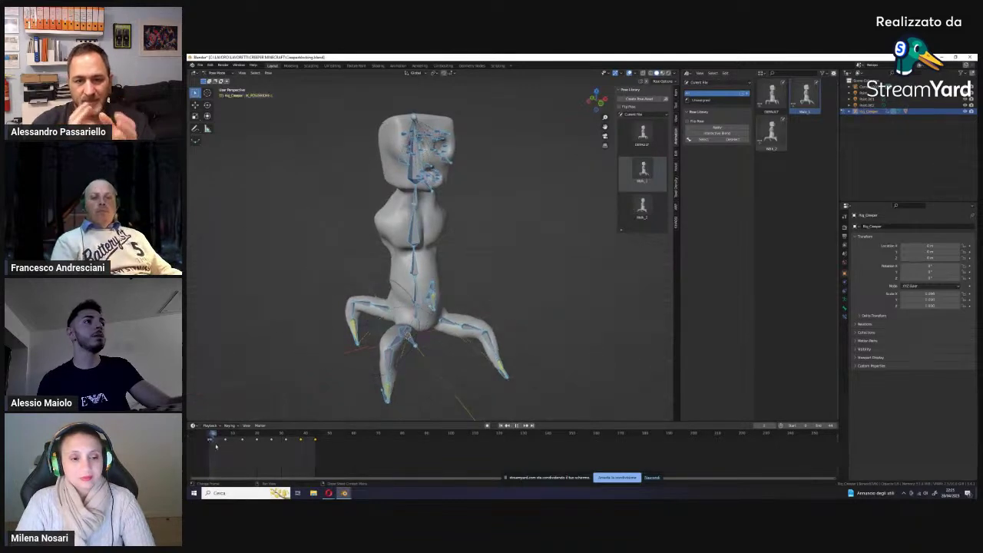
{"action": "middle_click_drag", "start_coordinate": [426, 352], "coordinate": [369, 350]}
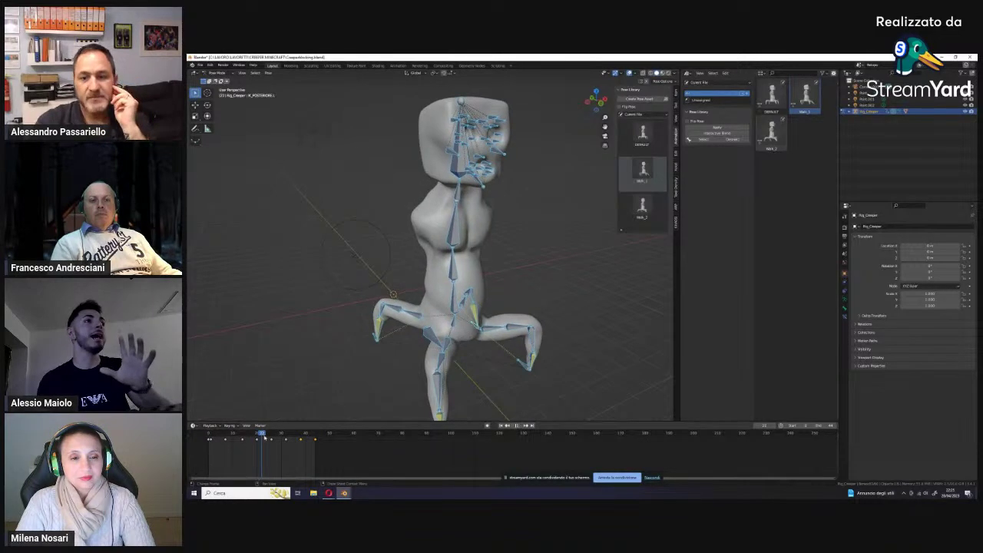
{"action": "mouse_move", "coordinate": [259, 442]}
{"action": "left_mouse_down"}
{"action": "mouse_move", "coordinate": [317, 458]}
{"action": "mouse_move", "coordinate": [245, 466]}
{"action": "mouse_move", "coordinate": [300, 461]}
{"action": "left_mouse_up"}
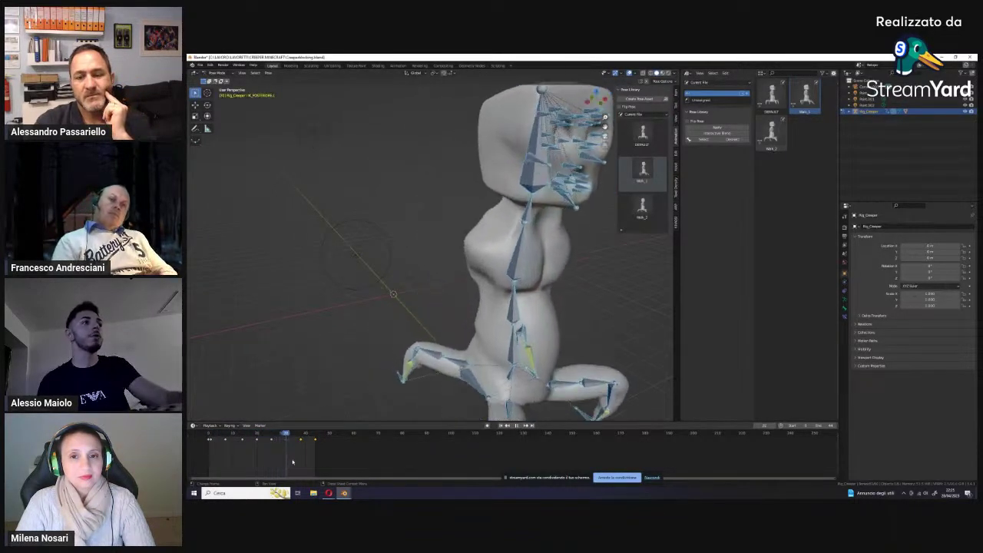
{"action": "middle_click_drag", "start_coordinate": [461, 330], "coordinate": [497, 326]}
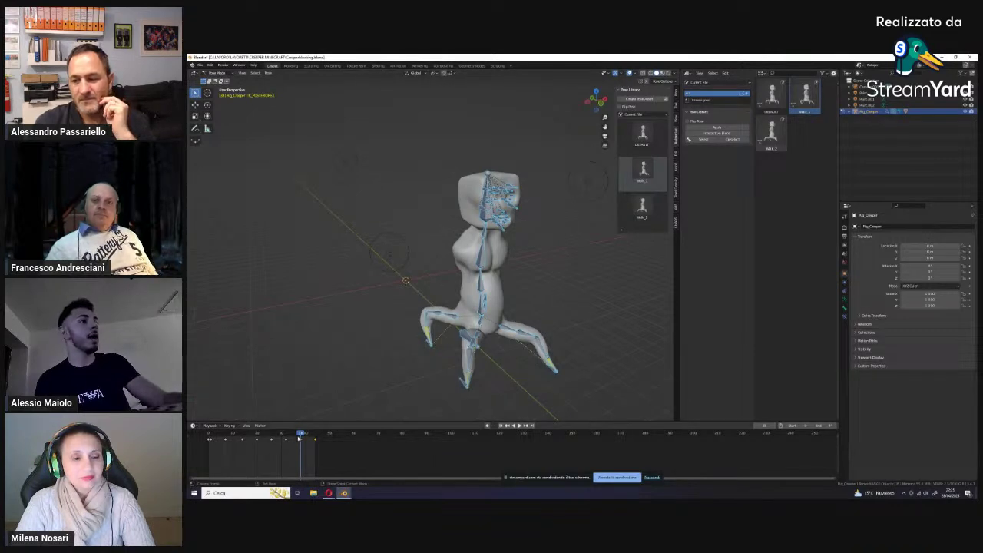
Step: Play the animation, make the timeline slightly taller and view the creeper from above
{"action": "key", "text": "space"}
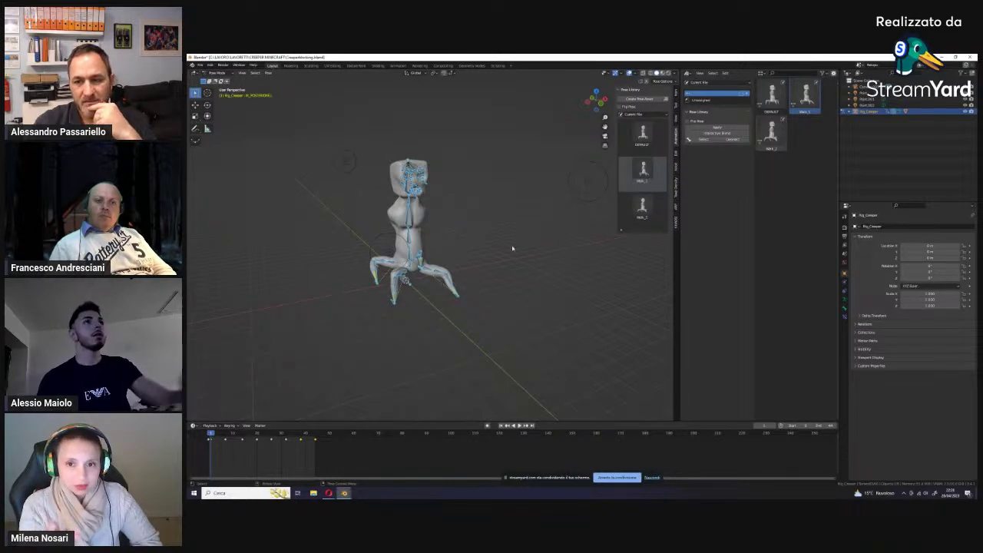
{"action": "scroll", "coordinate": [507, 301], "scroll_direction": "up", "scroll_amount": 3}
{"action": "scroll", "coordinate": [505, 300], "scroll_direction": "up", "scroll_amount": 2}
{"action": "scroll", "coordinate": [487, 274], "scroll_direction": "down", "scroll_amount": 1}
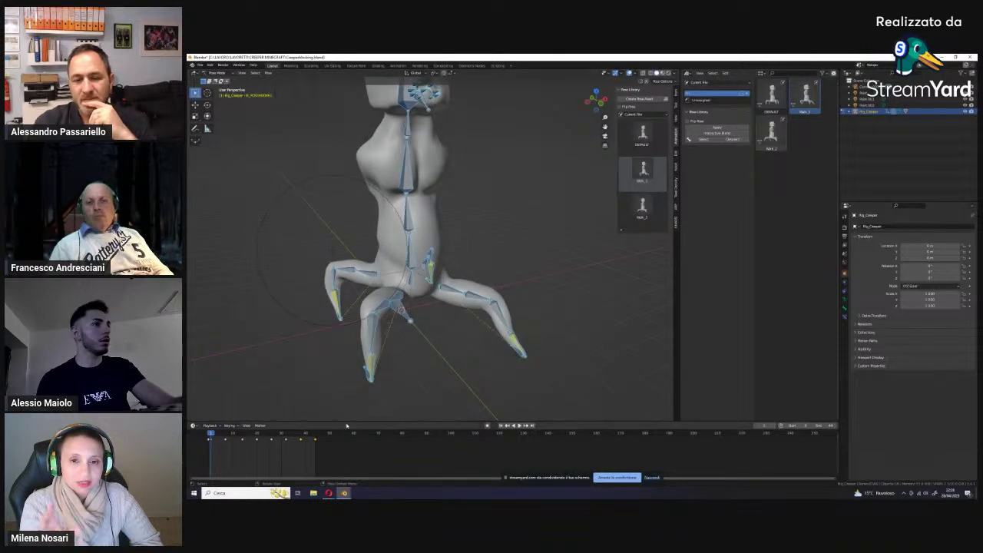
{"action": "left_click_drag", "start_coordinate": [346, 423], "coordinate": [338, 418]}
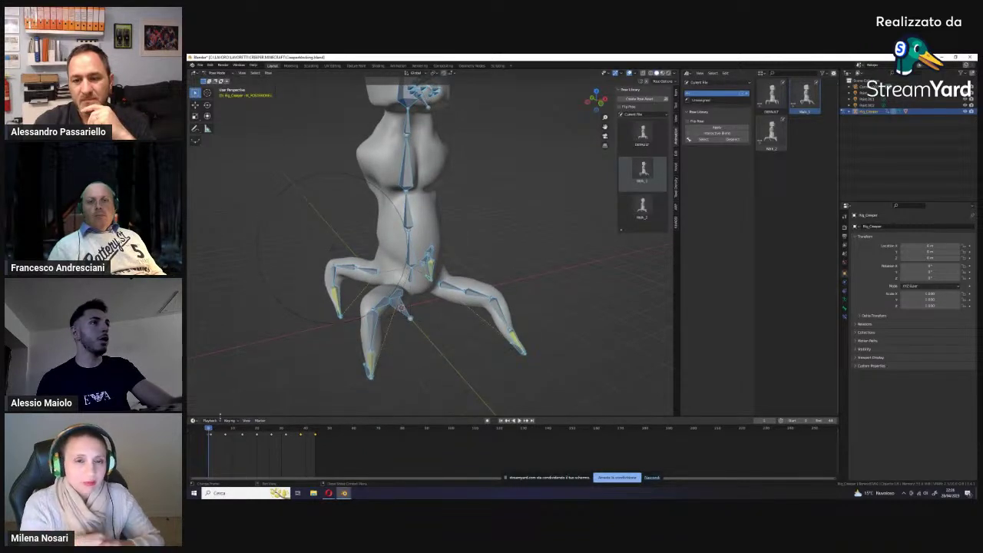
{"action": "mouse_move", "coordinate": [484, 276]}
{"action": "middle_mouse_down"}
{"action": "mouse_move", "coordinate": [503, 275]}
{"action": "mouse_move", "coordinate": [505, 343]}
{"action": "mouse_move", "coordinate": [504, 291]}
{"action": "middle_mouse_up"}
{"action": "scroll", "coordinate": [507, 299], "scroll_direction": "up", "scroll_amount": 3}
Step: Select a face bone beside the right eye and move it up and to the right
{"action": "left_click", "coordinate": [561, 285]}
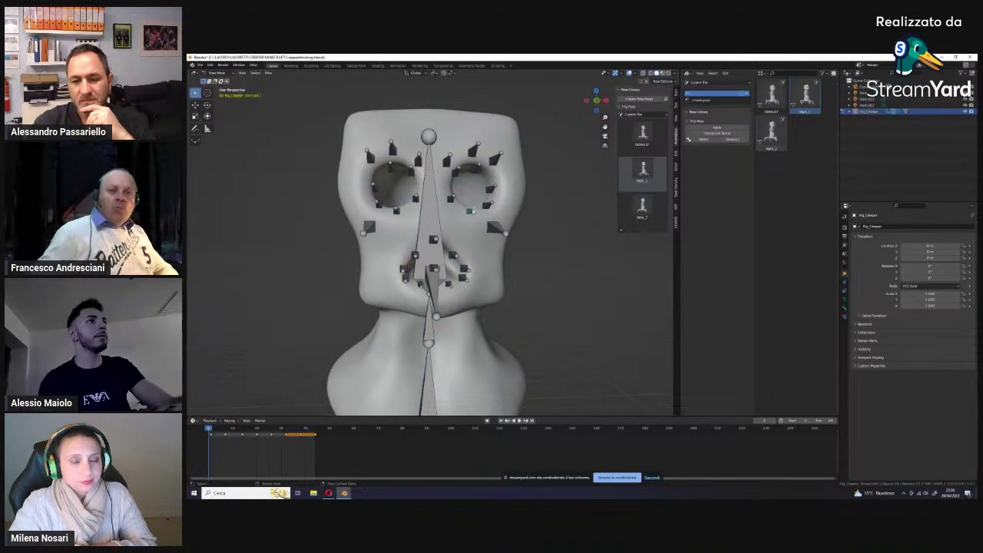
{"action": "left_click", "coordinate": [472, 215]}
{"action": "scroll", "coordinate": [571, 328], "scroll_direction": "up", "scroll_amount": 5}
{"action": "scroll", "coordinate": [571, 328], "scroll_direction": "down", "scroll_amount": 5}
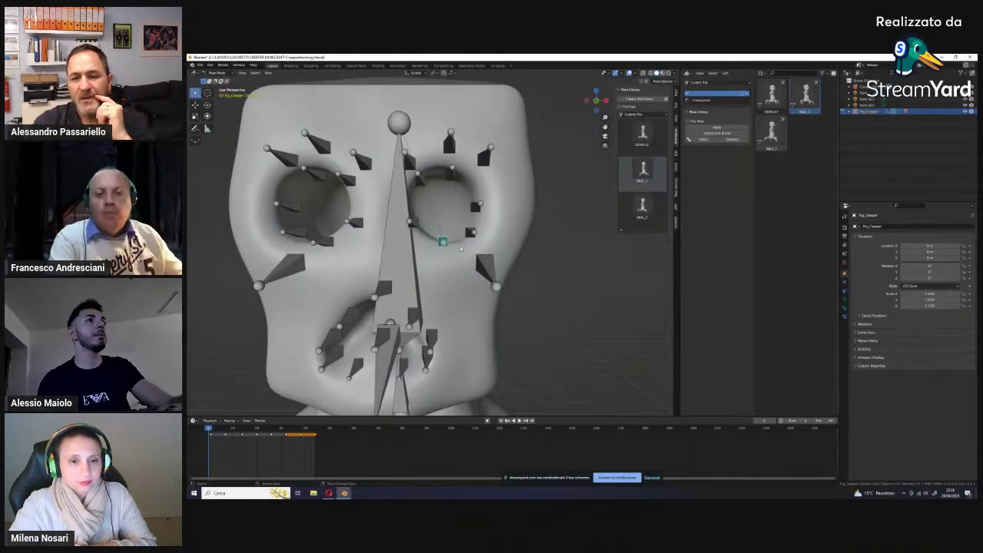
{"action": "left_click_drag", "start_coordinate": [471, 249], "coordinate": [478, 225]}
{"action": "key", "text": "g"}
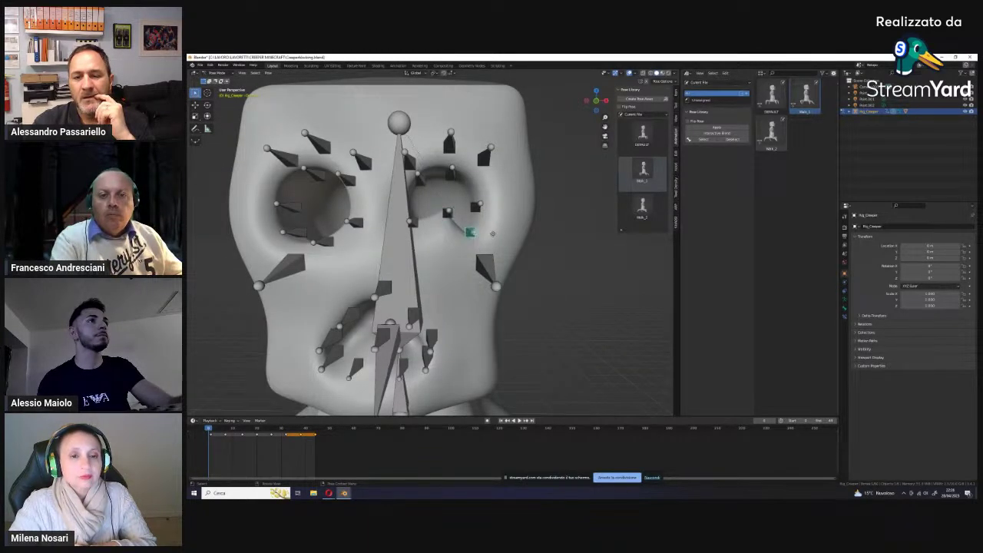
{"action": "left_click", "coordinate": [492, 231]}
{"action": "key", "text": "g"}
{"action": "left_click", "coordinate": [496, 189]}
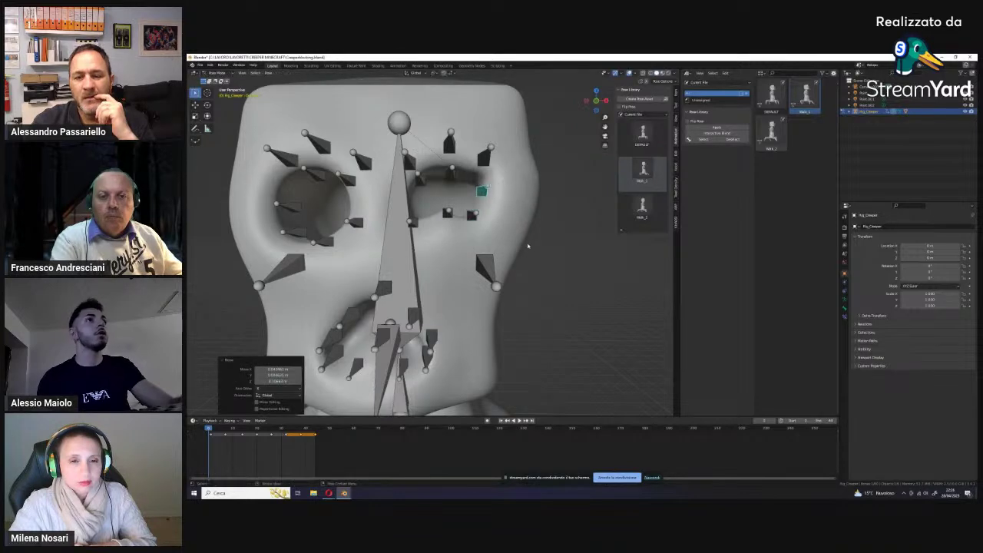
{"action": "scroll", "coordinate": [569, 291], "scroll_direction": "down", "scroll_amount": 3}
Step: Select all the rig's bones and frame them in the viewport
{"action": "left_click", "coordinate": [537, 295], "text": "shift"}
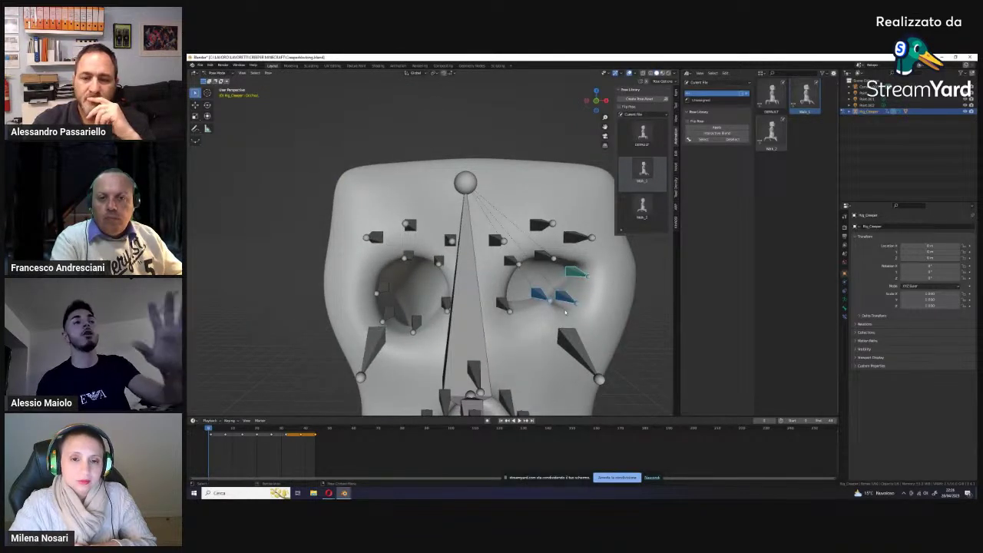
{"action": "key", "text": "a"}
{"action": "key", "text": "KP_Decimal"}
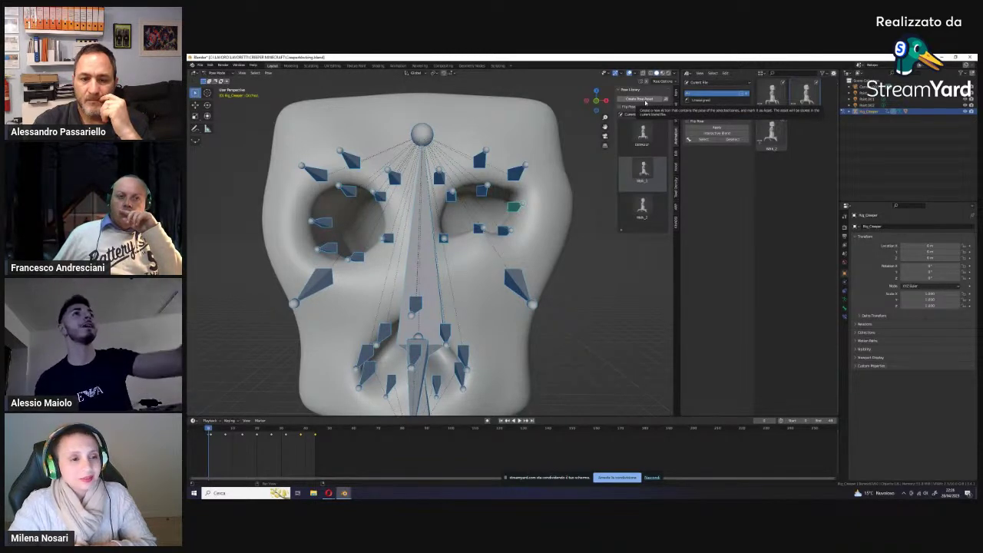
Step: Save the current face pose as a new asset and rename it 'occhi'
{"action": "left_click", "coordinate": [646, 102]}
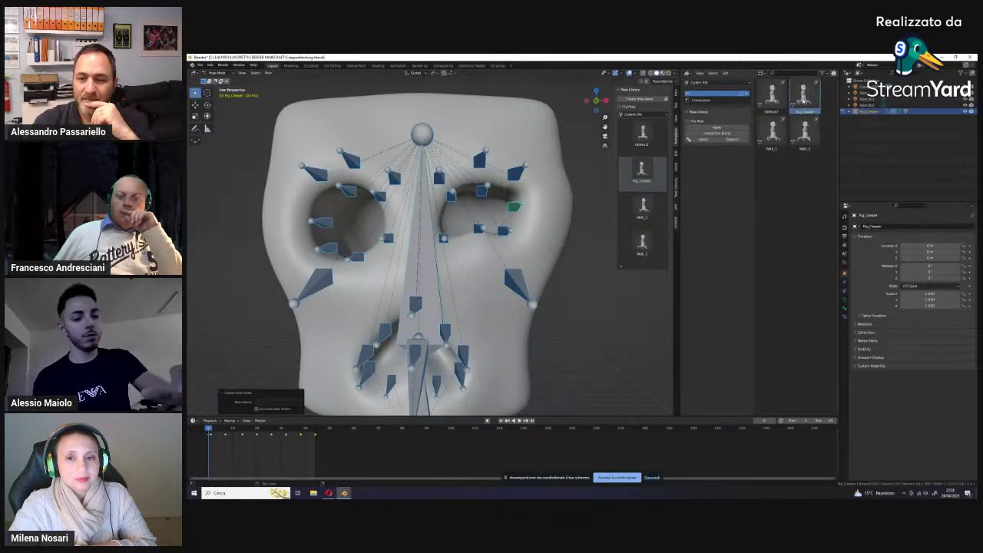
{"action": "key", "text": "n"}
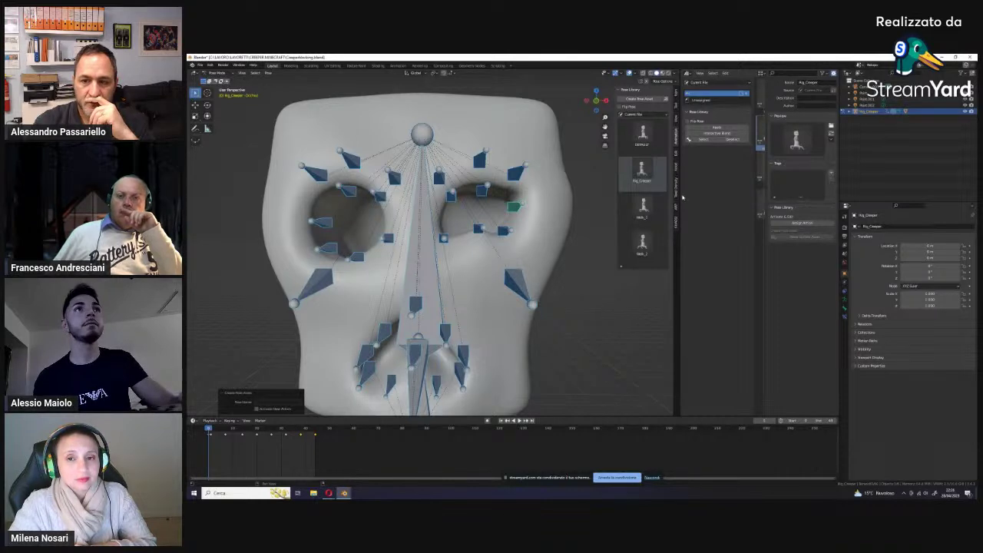
{"action": "left_click_drag", "start_coordinate": [677, 197], "coordinate": [612, 176]}
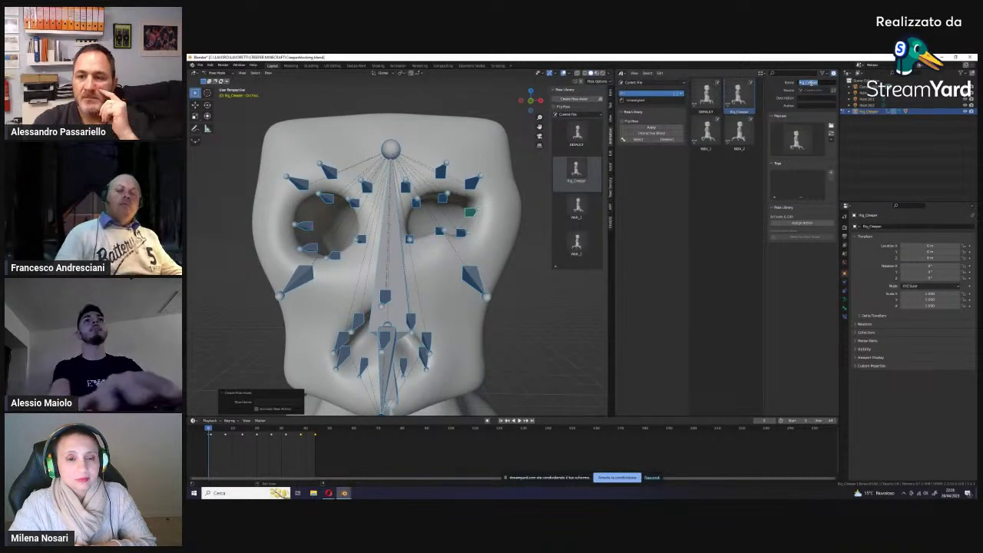
{"action": "type", "text": "occhi"}
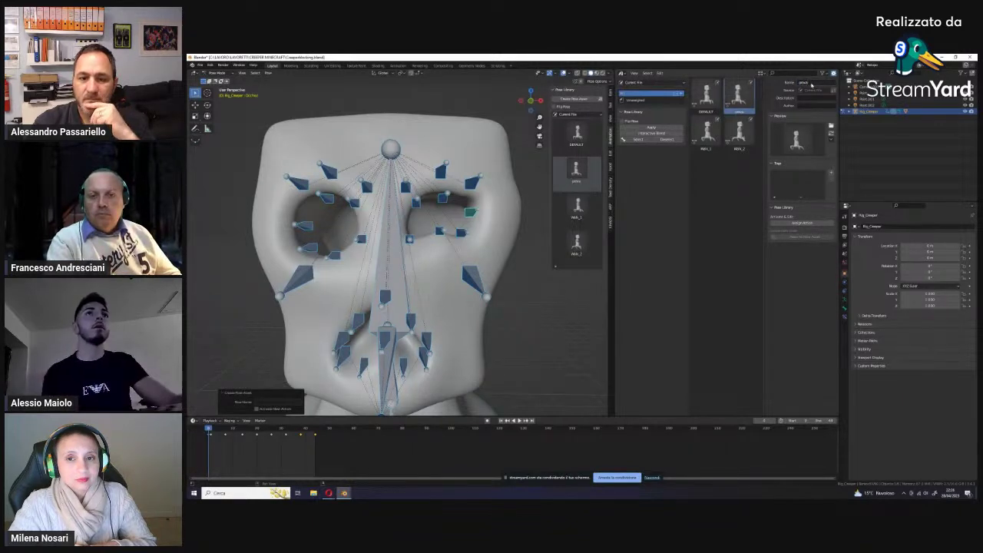
Step: Apply the Walk_1 pose and look down along the creeper's body
{"action": "left_click", "coordinate": [707, 132]}
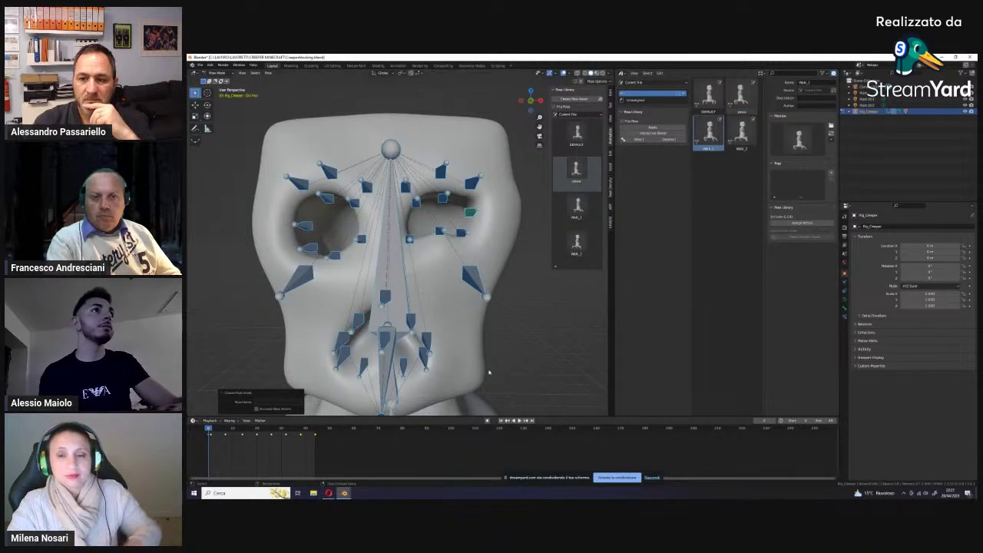
{"action": "scroll", "coordinate": [490, 362], "scroll_direction": "down", "scroll_amount": 4}
{"action": "middle_click_drag", "start_coordinate": [490, 362], "coordinate": [505, 309]}
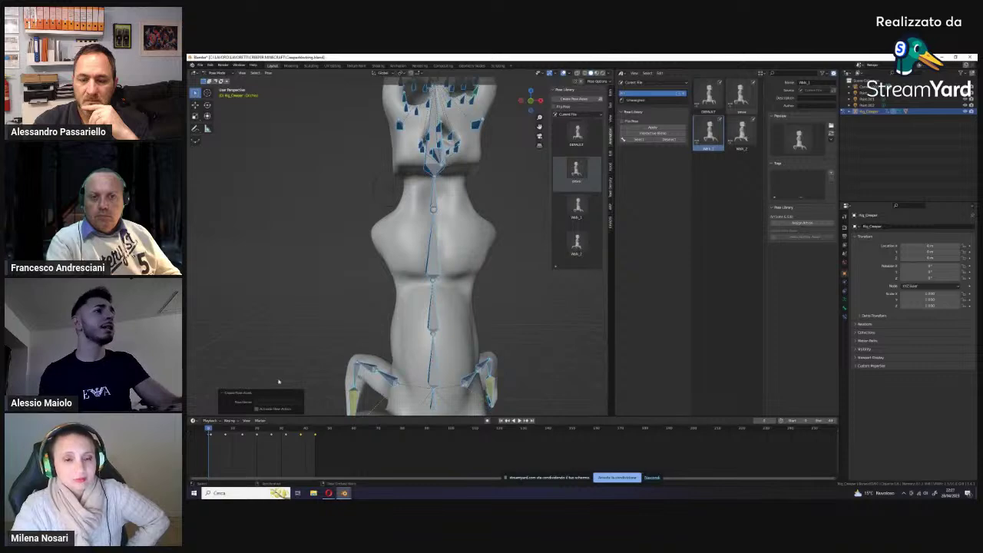
Step: Reset the rig to the DEFAULT pose and view the face from the front
{"action": "left_click", "coordinate": [704, 98]}
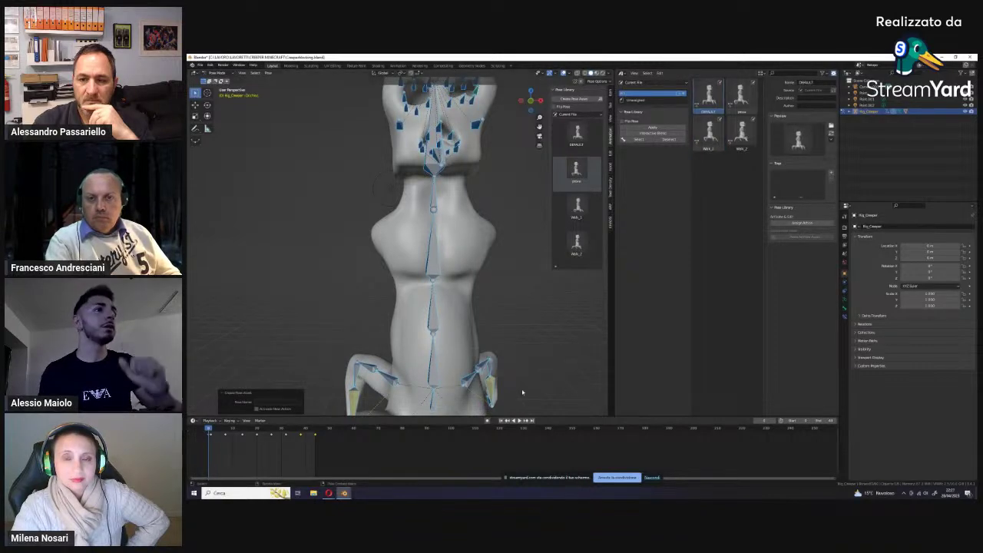
{"action": "mouse_move", "coordinate": [469, 377]}
{"action": "middle_mouse_down"}
{"action": "mouse_move", "coordinate": [470, 395]}
{"action": "mouse_move", "coordinate": [571, 275]}
{"action": "middle_mouse_up"}
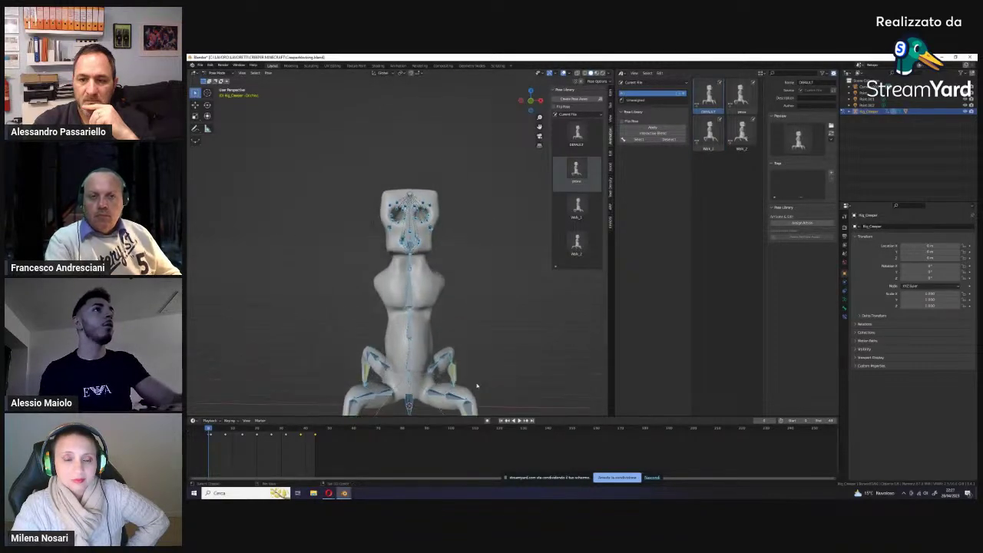
{"action": "scroll", "coordinate": [524, 316], "scroll_direction": "up", "scroll_amount": 4}
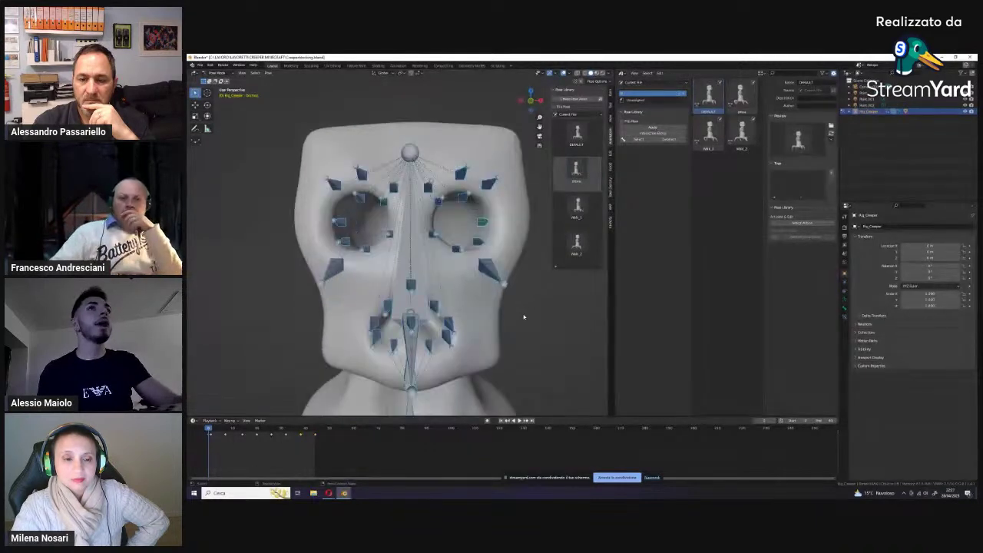
Step: Apply the 'pose' face asset and turn the head to the left for inspection
{"action": "left_click", "coordinate": [736, 100]}
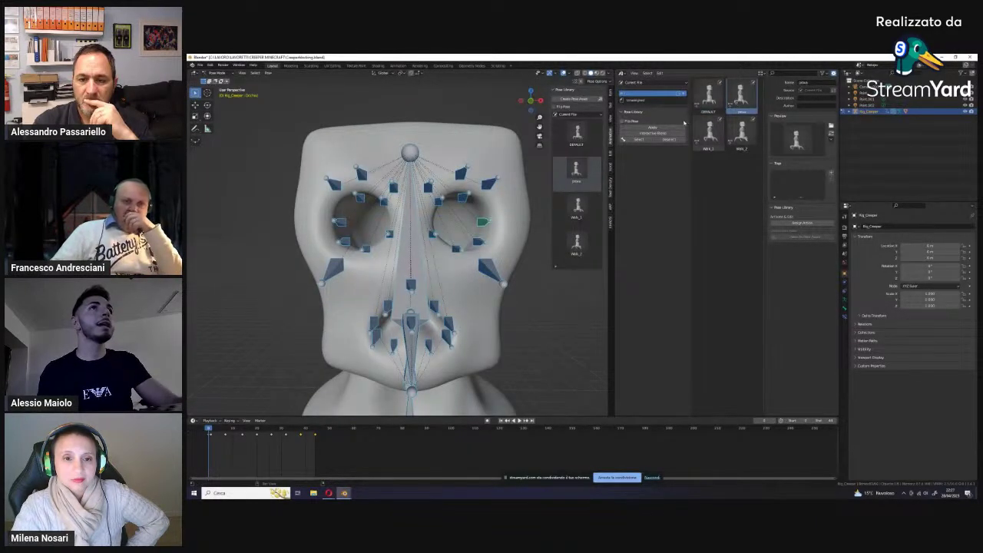
{"action": "middle_click_drag", "start_coordinate": [461, 285], "coordinate": [481, 277]}
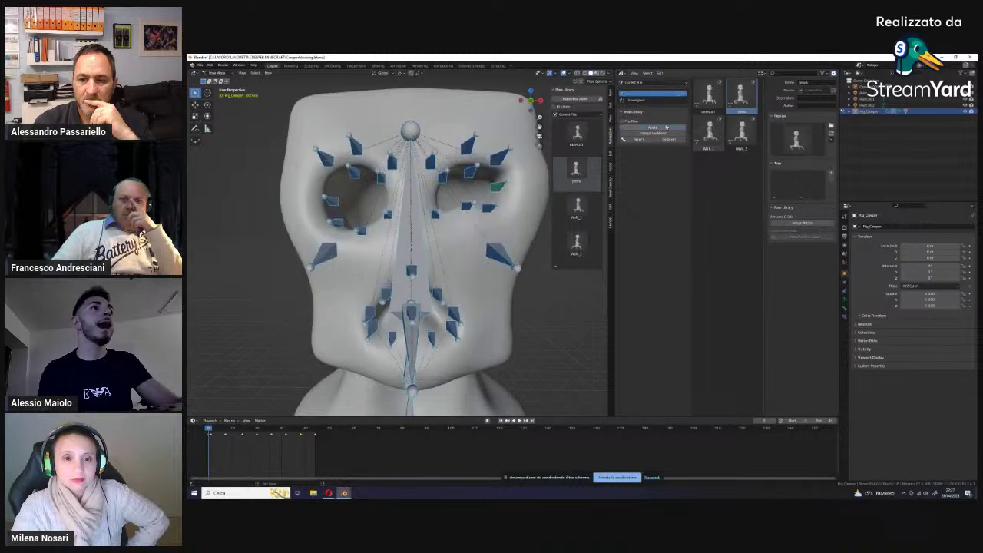
{"action": "middle_click_drag", "start_coordinate": [471, 314], "coordinate": [477, 307]}
{"action": "scroll", "coordinate": [476, 307], "scroll_direction": "up", "scroll_amount": 5}
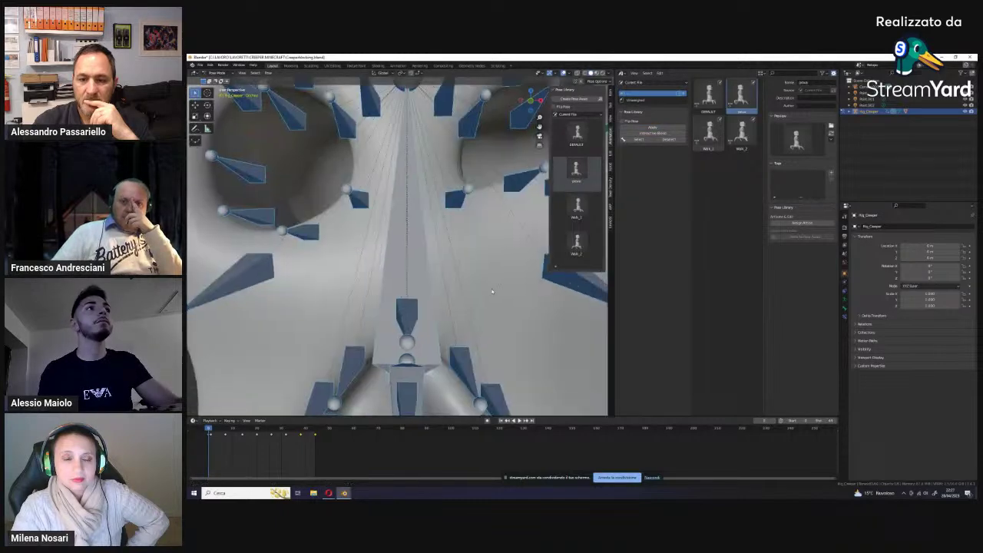
{"action": "scroll", "coordinate": [480, 303], "scroll_direction": "down", "scroll_amount": 3}
{"action": "scroll", "coordinate": [488, 294], "scroll_direction": "down", "scroll_amount": 2}
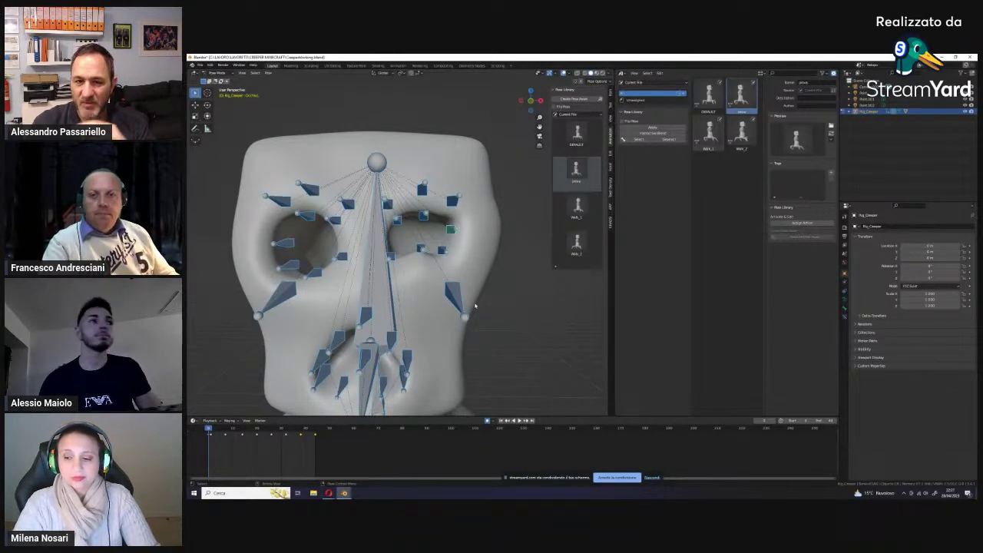
{"action": "scroll", "coordinate": [475, 305], "scroll_direction": "up", "scroll_amount": 5}
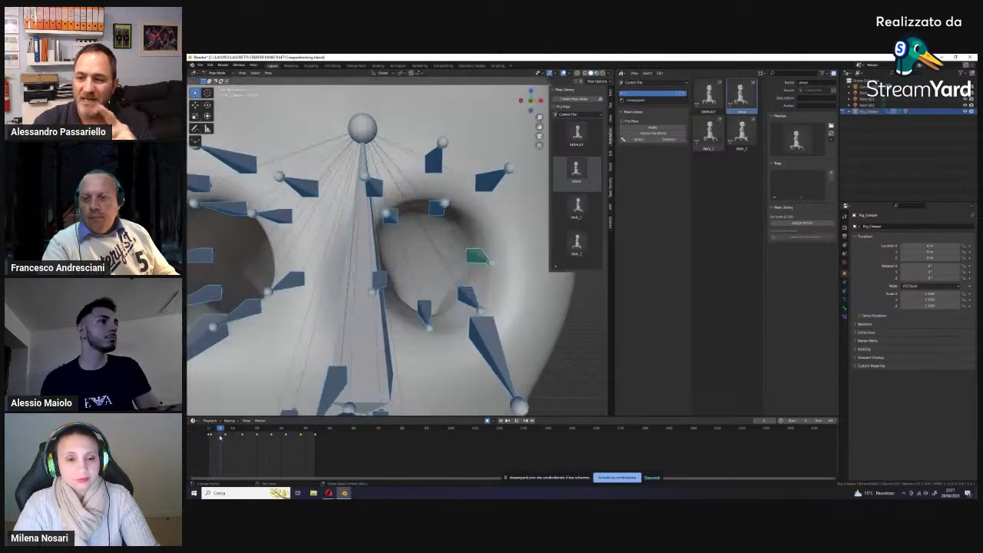
{"action": "key", "text": "KP_Subtract"}
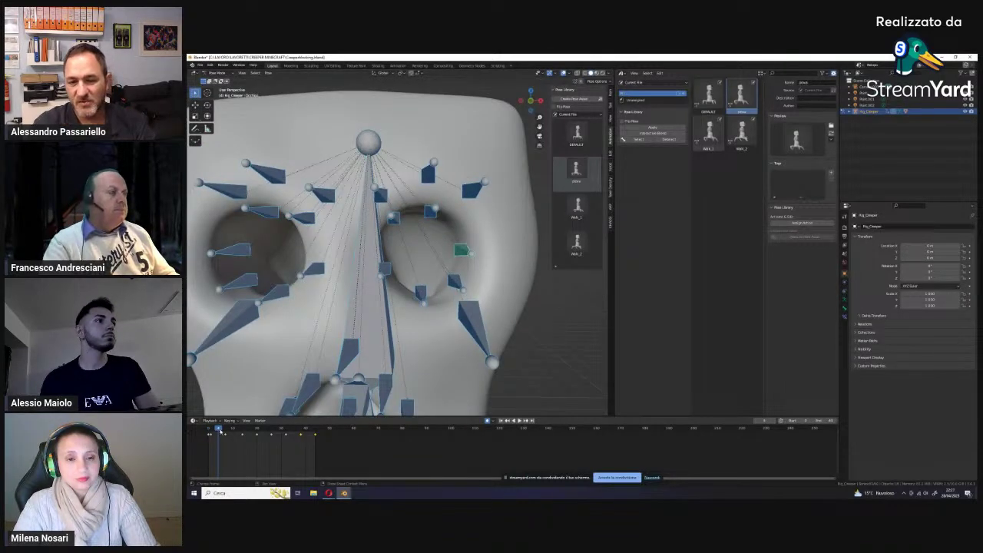
{"action": "scroll", "coordinate": [416, 333], "scroll_direction": "down", "scroll_amount": 3}
{"action": "scroll", "coordinate": [416, 334], "scroll_direction": "down", "scroll_amount": 2}
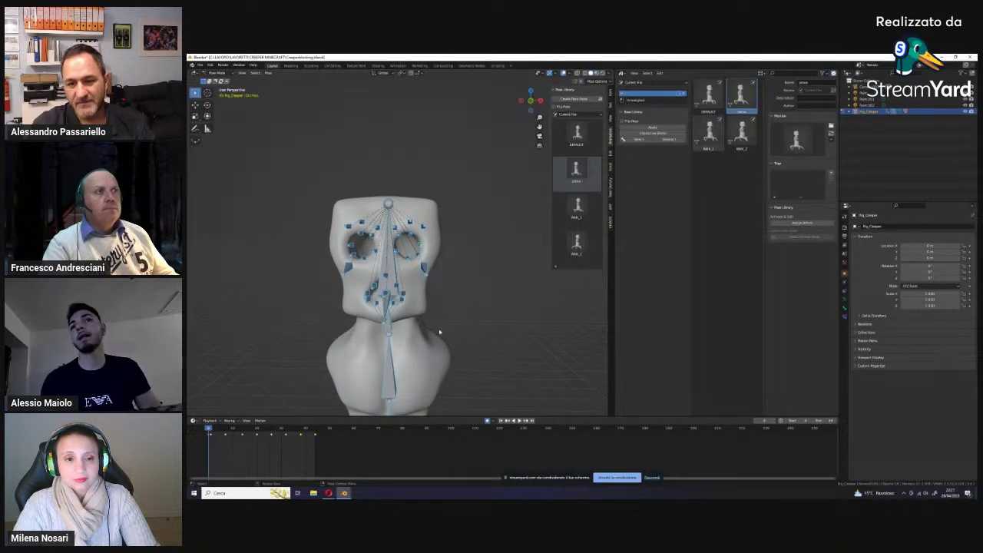
{"action": "middle_click_drag", "start_coordinate": [439, 332], "coordinate": [490, 330]}
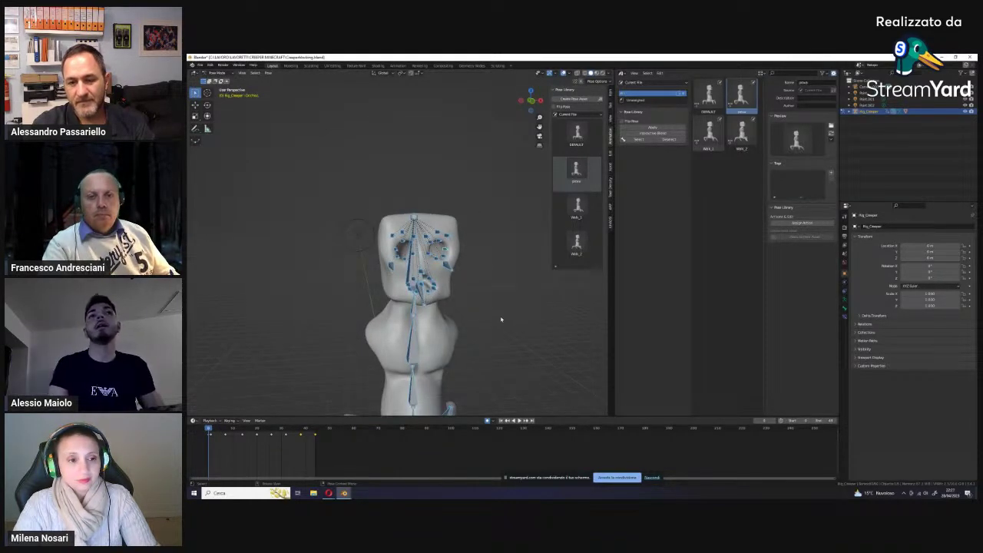
{"action": "mouse_move", "coordinate": [501, 319]}
{"action": "middle_mouse_down"}
{"action": "mouse_move", "coordinate": [476, 291]}
{"action": "mouse_move", "coordinate": [417, 378]}
{"action": "middle_mouse_up"}
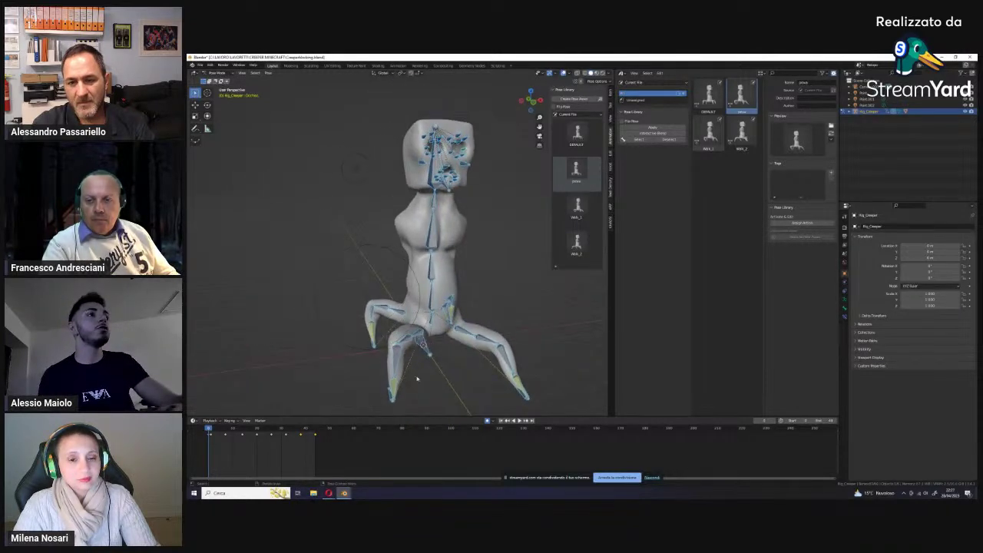
{"action": "mouse_move", "coordinate": [476, 400]}
{"action": "middle_mouse_down"}
{"action": "mouse_move", "coordinate": [312, 351]}
{"action": "mouse_move", "coordinate": [433, 305]}
{"action": "mouse_move", "coordinate": [517, 341]}
{"action": "middle_mouse_up"}
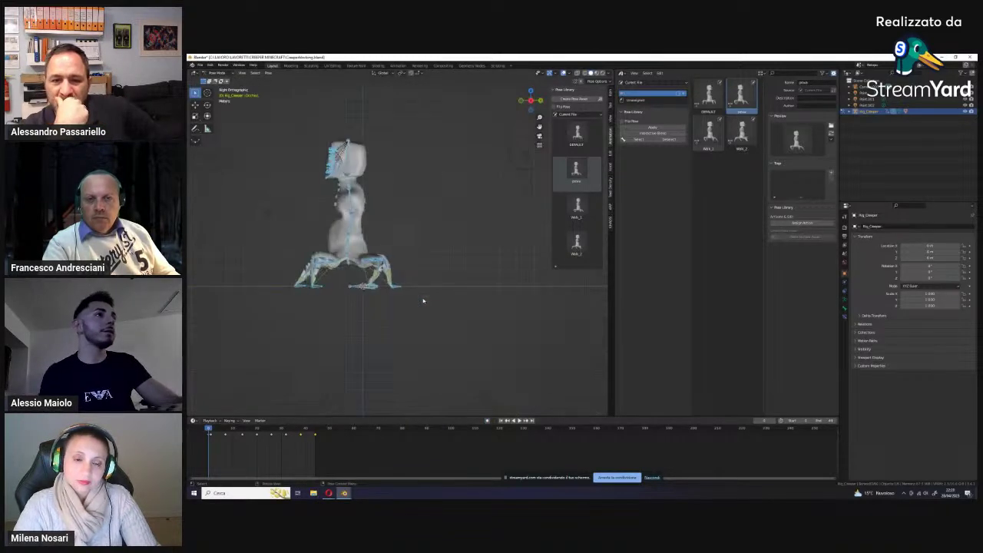
Step: Hide overlays, play the walk animation and scrub to frames 17–20 in Right Ortho view
{"action": "scroll", "coordinate": [517, 340], "scroll_direction": "up", "scroll_amount": 3}
{"action": "scroll", "coordinate": [517, 341], "scroll_direction": "up", "scroll_amount": 2}
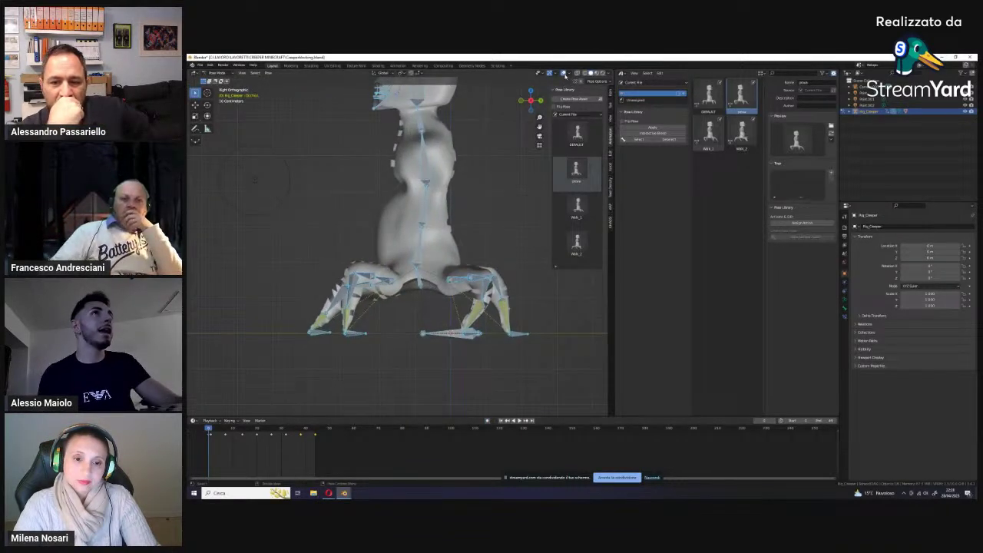
{"action": "key", "text": "shift+alt+z"}
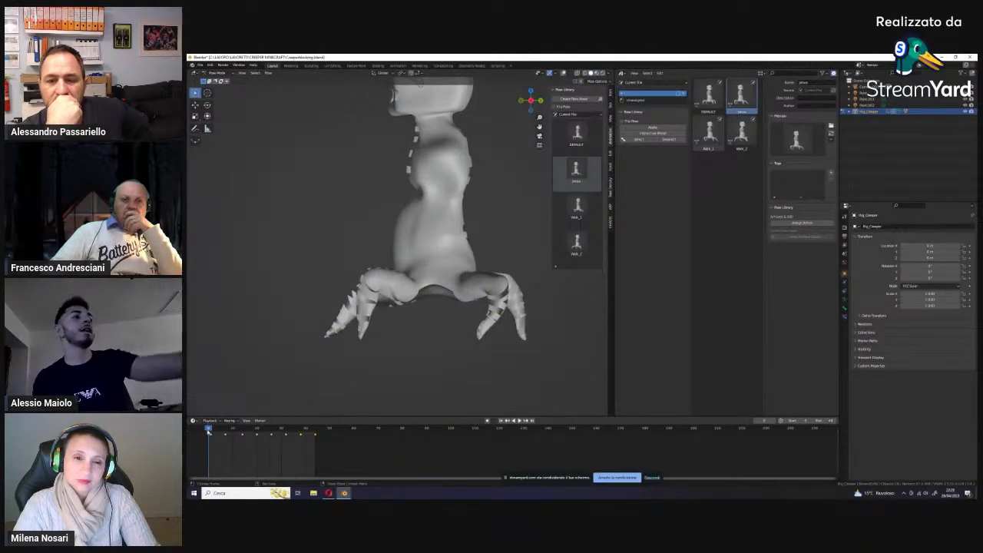
{"action": "left_click_drag", "start_coordinate": [210, 433], "coordinate": [253, 434]}
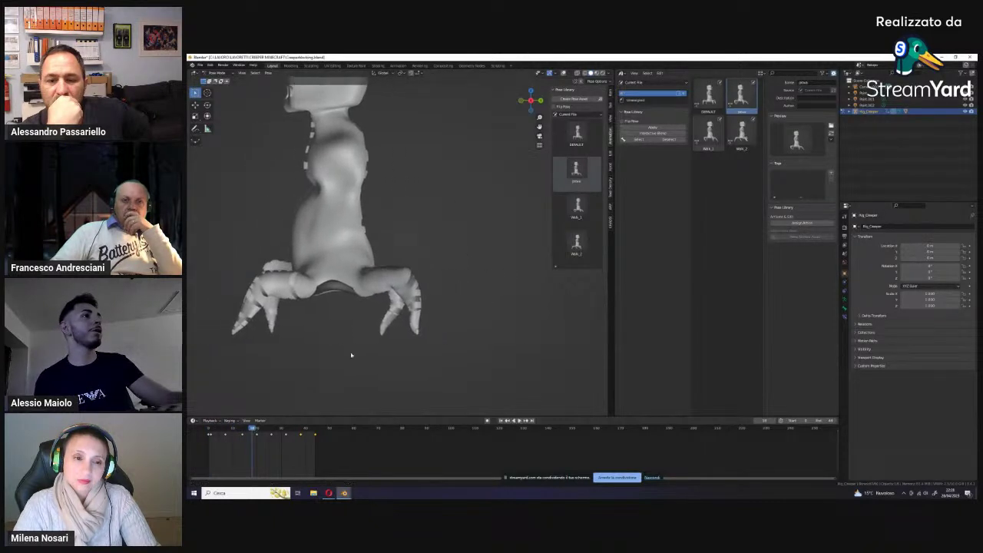
{"action": "scroll", "coordinate": [361, 356], "scroll_direction": "down", "scroll_amount": 3}
{"action": "middle_click_drag", "start_coordinate": [369, 356], "coordinate": [272, 419], "text": "shift"}
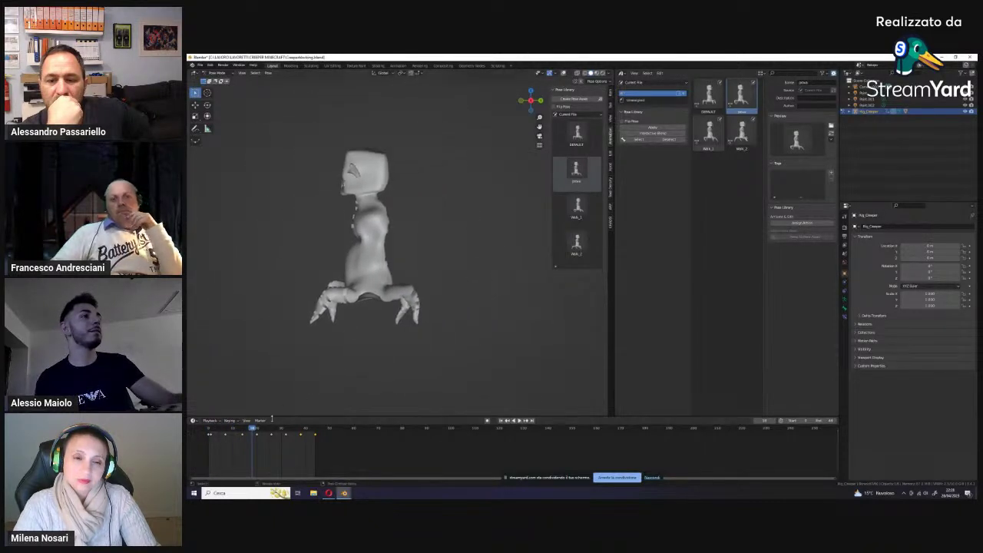
{"action": "key", "text": "space"}
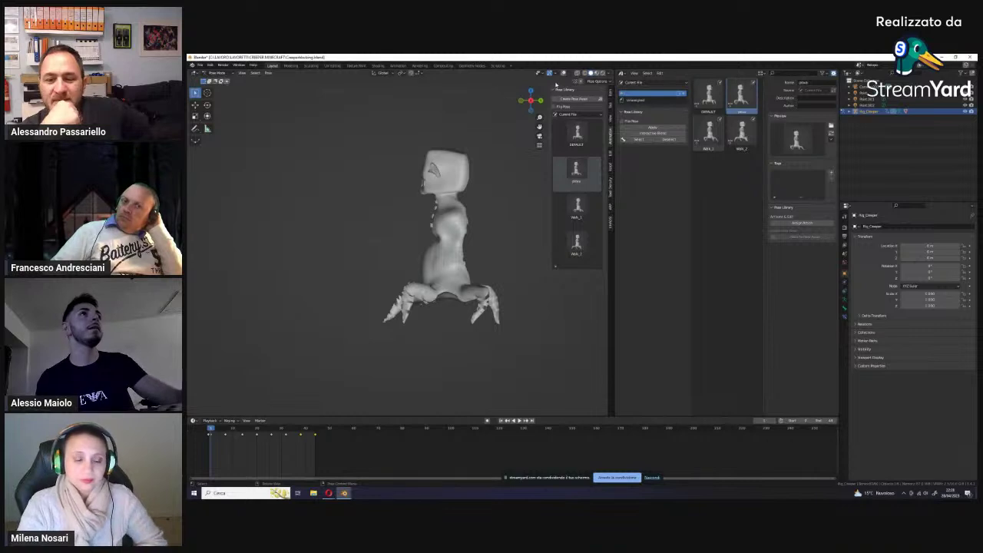
{"action": "key", "text": "KP_3"}
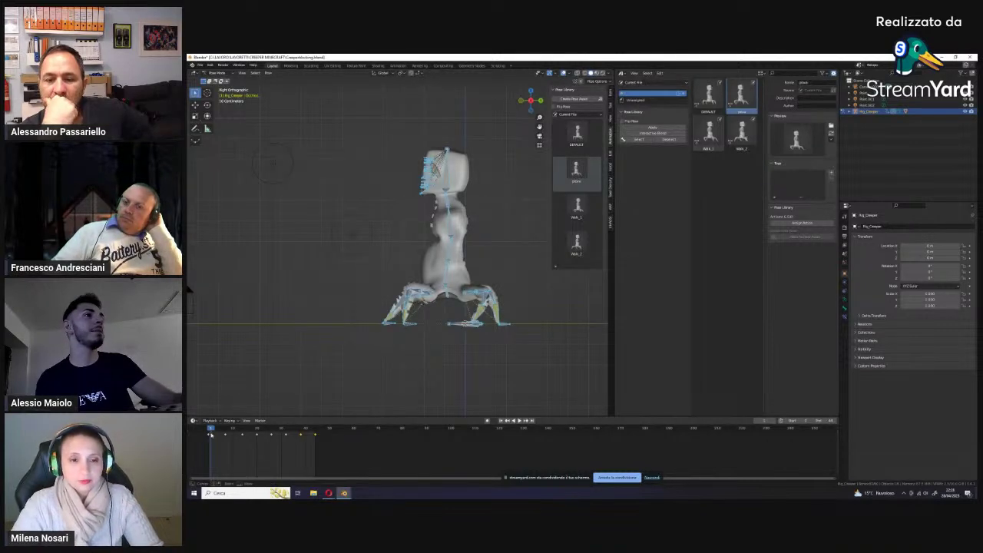
{"action": "left_click_drag", "start_coordinate": [210, 430], "coordinate": [271, 428]}
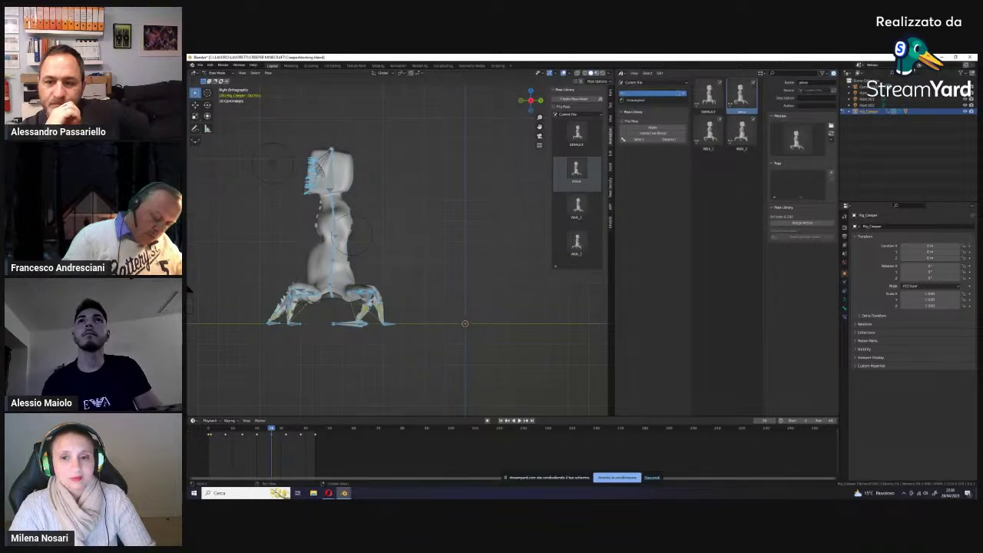
Step: Minimise Blender and open 1.png from the QUALCHE RENDER folder
{"action": "key", "text": "super+d"}
{"action": "double_click", "coordinate": [222, 158]}
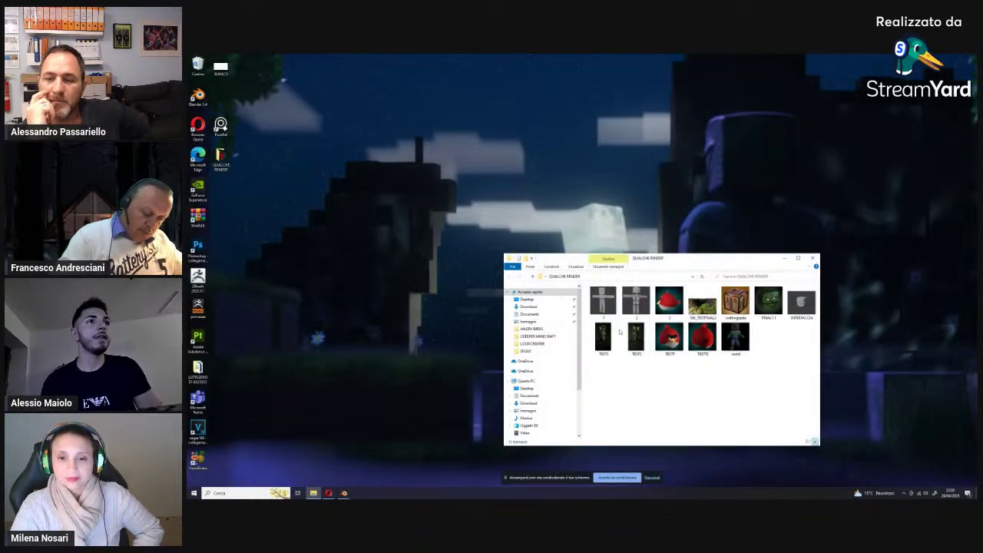
{"action": "double_click", "coordinate": [603, 302]}
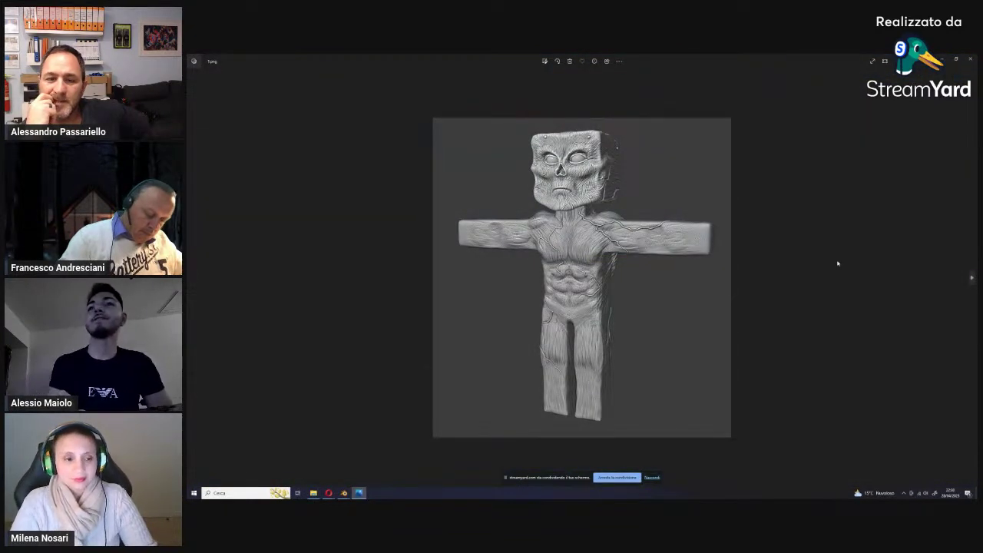
Step: Step past the Minecraft scene, crafting table, zombie head, sculpt and creeper renders to the red bird
{"action": "key", "text": "Right"}
{"action": "key", "text": "Right"}
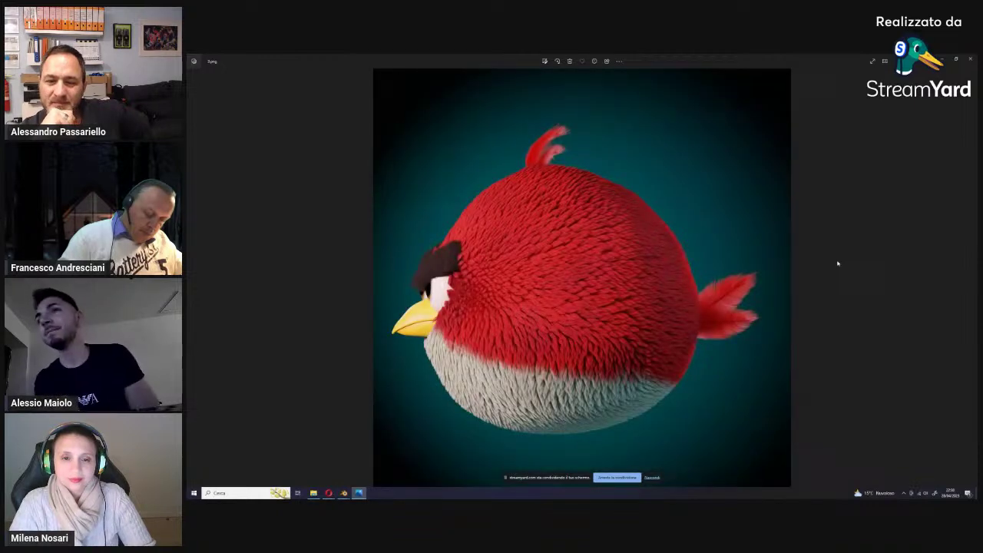
{"action": "key", "text": "Right"}
{"action": "key", "text": "Left"}
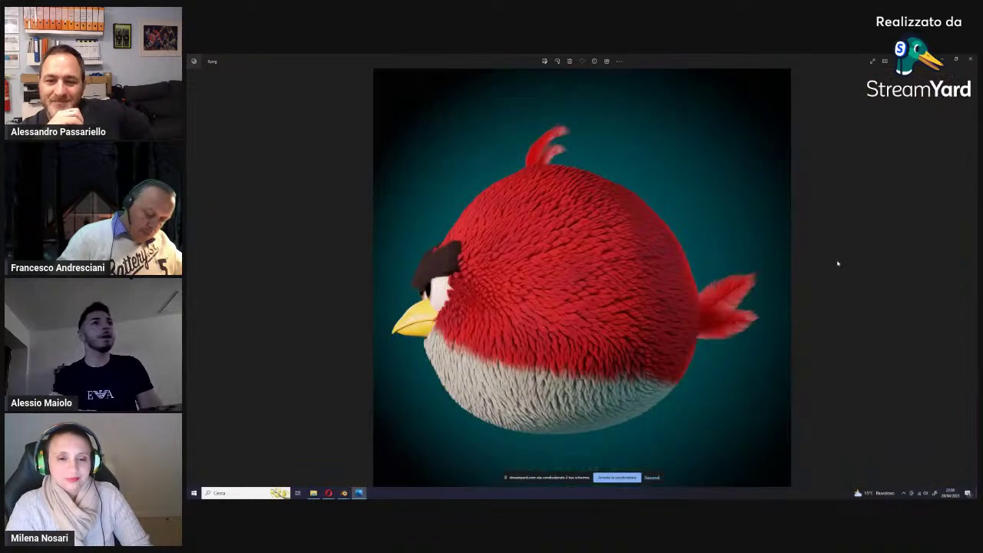
{"action": "key", "text": "Right"}
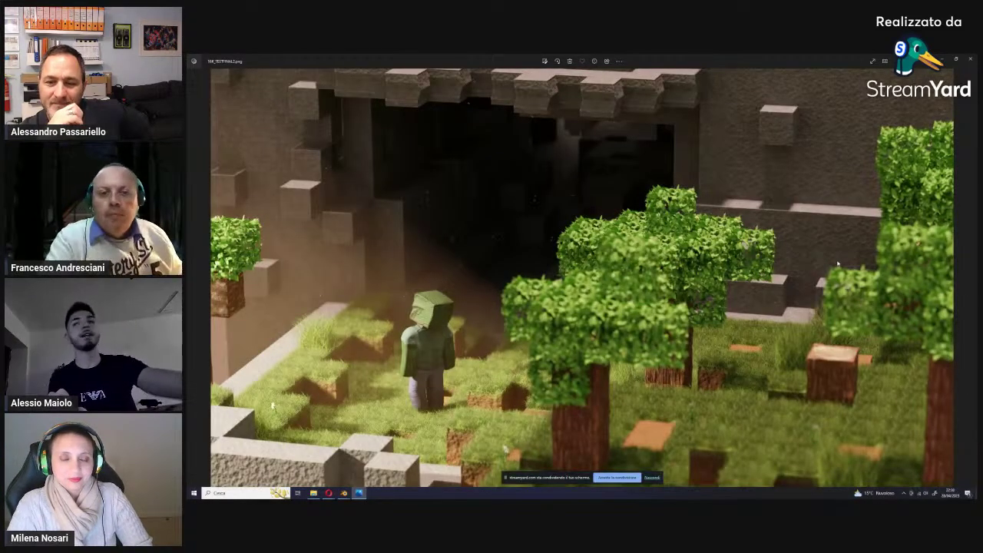
{"action": "key", "text": "Right"}
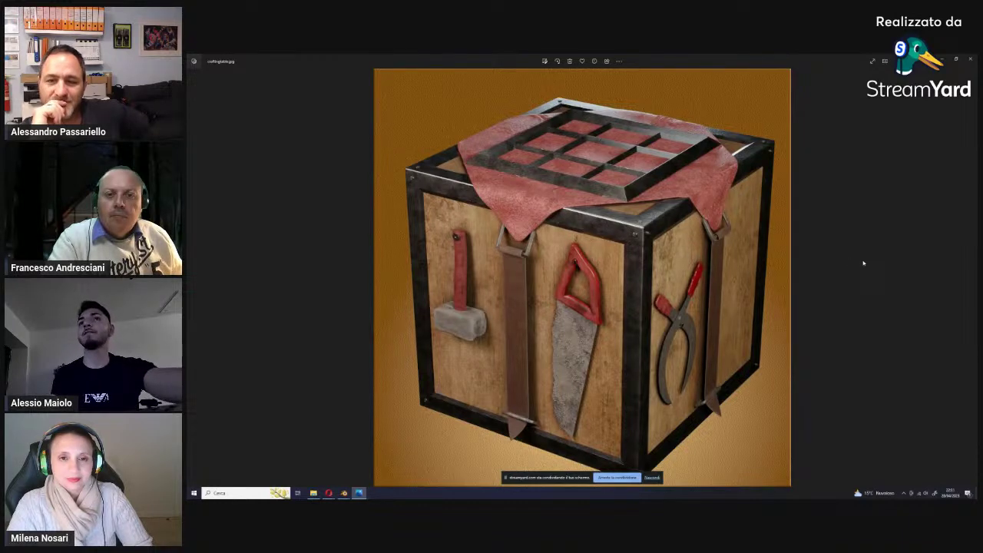
{"action": "key", "text": "Right"}
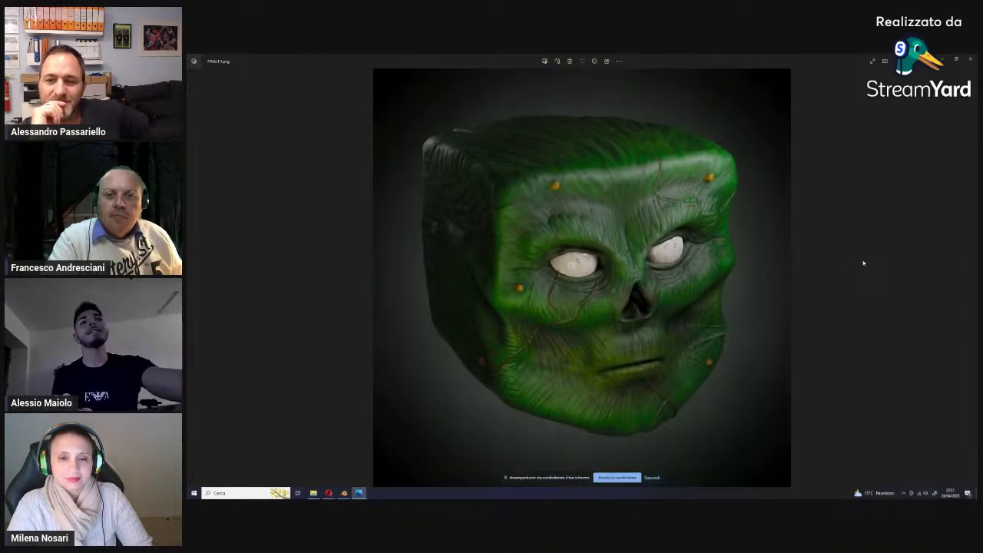
{"action": "key", "text": "Right"}
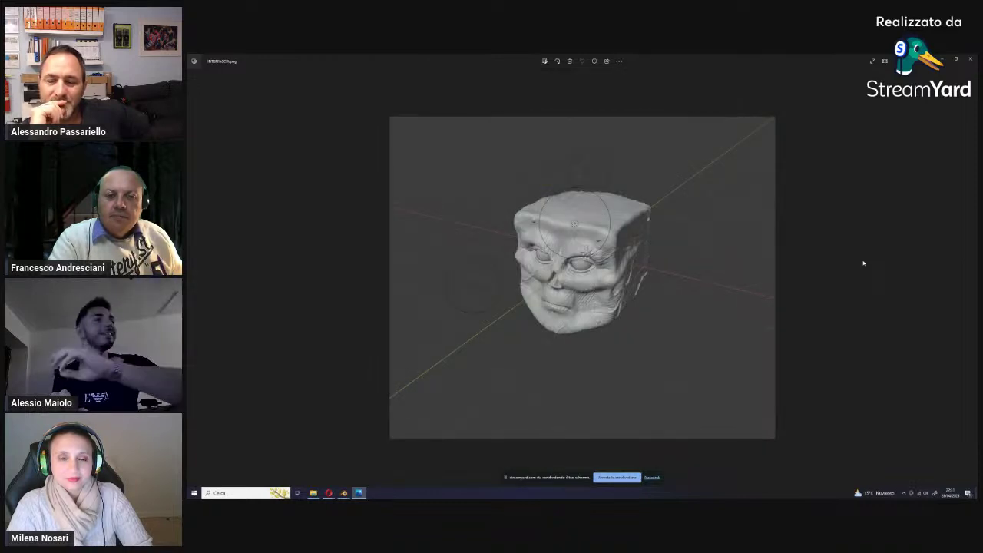
{"action": "key", "text": "Right"}
{"action": "key", "text": "Right"}
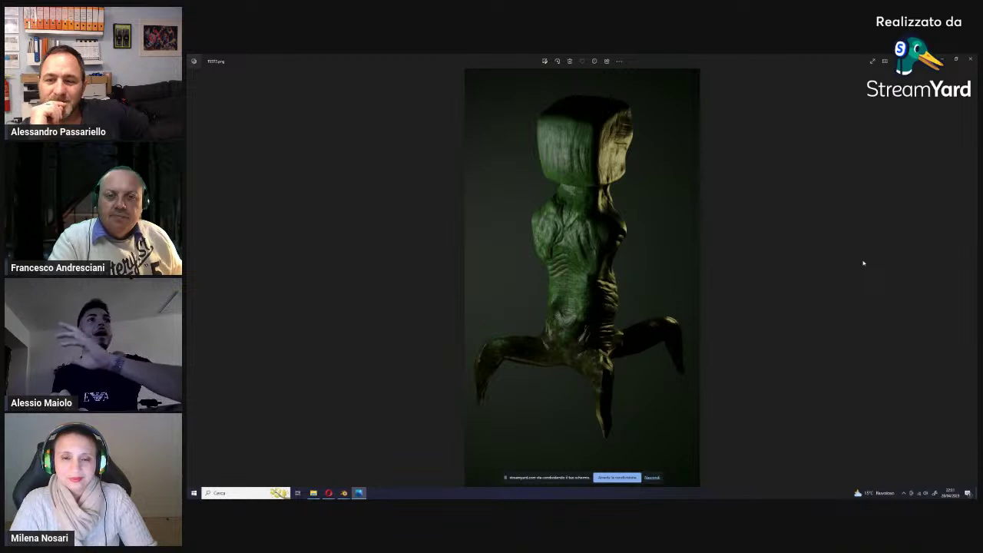
{"action": "key", "text": "Right"}
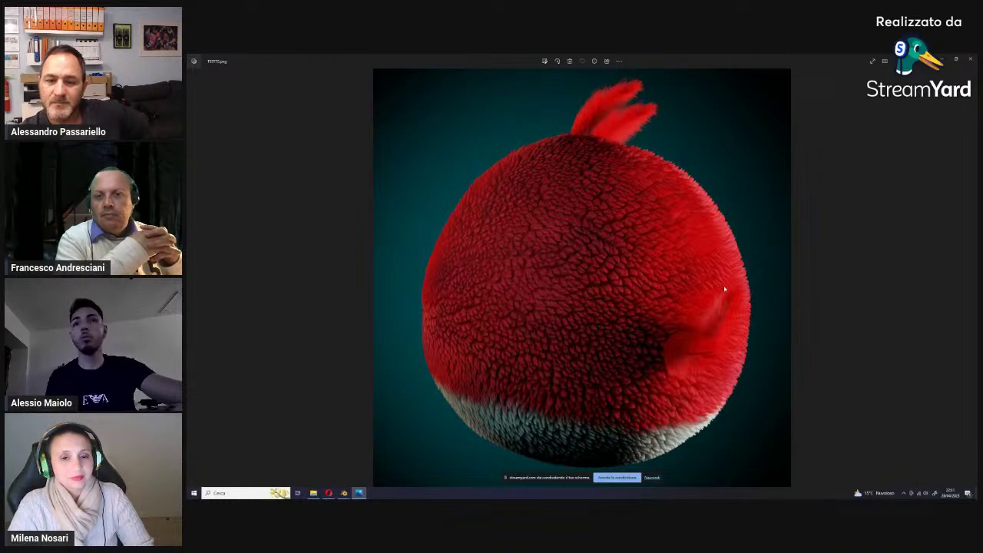
Step: Zoom in to inspect the red bird's fur closely, then zoom back out
{"action": "scroll", "coordinate": [725, 289], "scroll_direction": "up", "scroll_amount": 2}
{"action": "scroll", "coordinate": [699, 289], "scroll_direction": "up", "scroll_amount": 2}
{"action": "scroll", "coordinate": [678, 294], "scroll_direction": "up", "scroll_amount": 2}
{"action": "scroll", "coordinate": [686, 283], "scroll_direction": "up", "scroll_amount": 1}
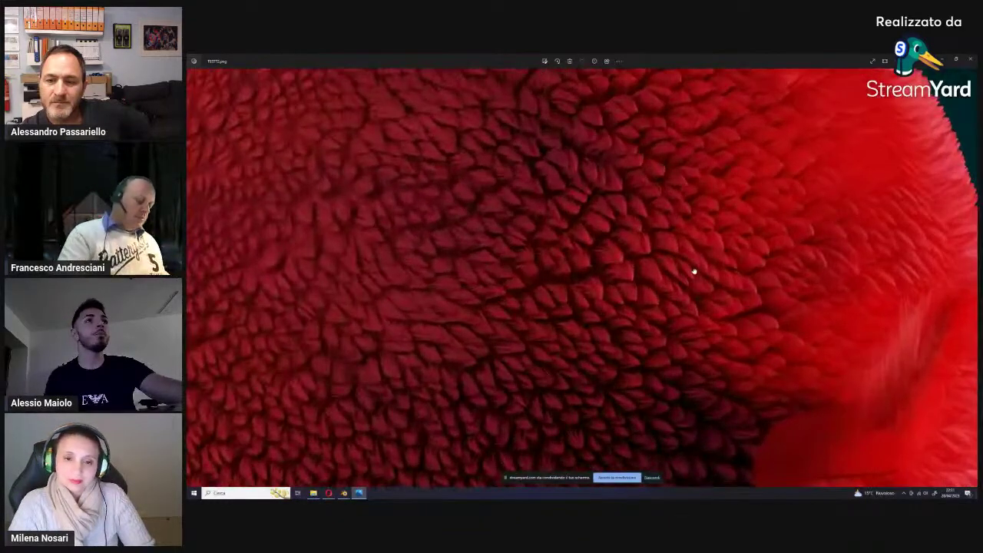
{"action": "scroll", "coordinate": [698, 282], "scroll_direction": "up", "scroll_amount": 1}
{"action": "scroll", "coordinate": [708, 287], "scroll_direction": "up", "scroll_amount": 1}
{"action": "scroll", "coordinate": [734, 302], "scroll_direction": "up", "scroll_amount": 1}
{"action": "scroll", "coordinate": [692, 292], "scroll_direction": "up", "scroll_amount": 2}
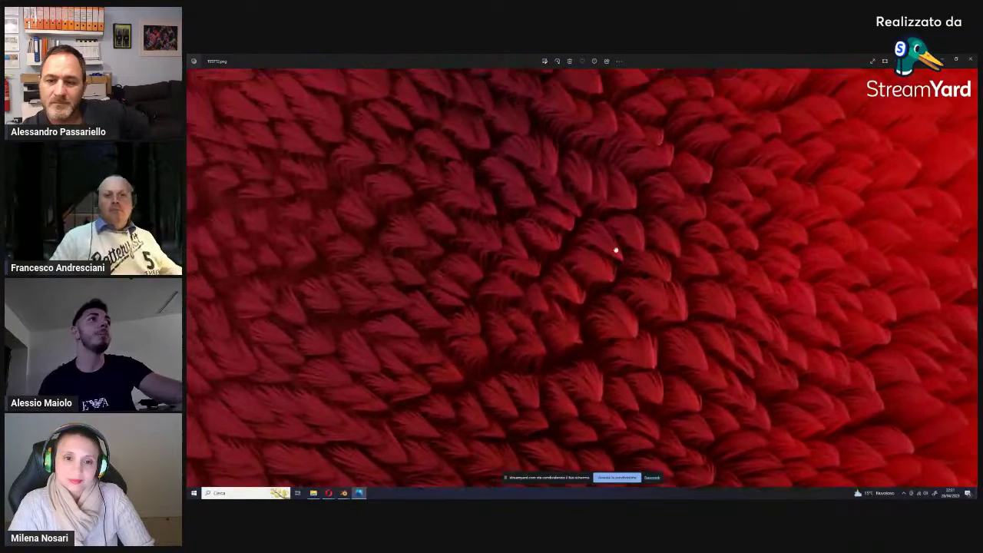
{"action": "scroll", "coordinate": [627, 265], "scroll_direction": "up", "scroll_amount": 1}
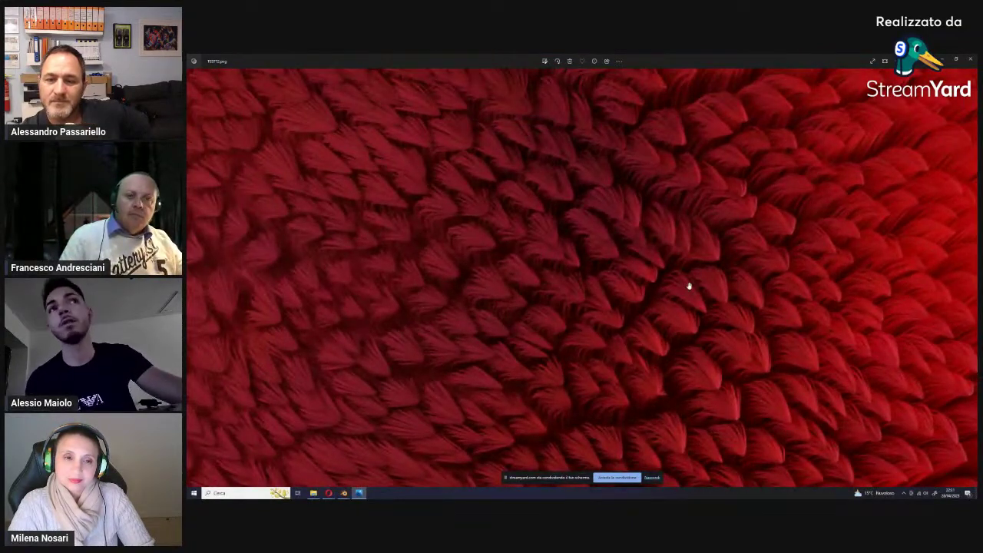
{"action": "scroll", "coordinate": [689, 285], "scroll_direction": "down", "scroll_amount": 1}
{"action": "scroll", "coordinate": [690, 284], "scroll_direction": "down", "scroll_amount": 2}
{"action": "scroll", "coordinate": [701, 269], "scroll_direction": "down", "scroll_amount": 2}
{"action": "scroll", "coordinate": [703, 307], "scroll_direction": "down", "scroll_amount": 2}
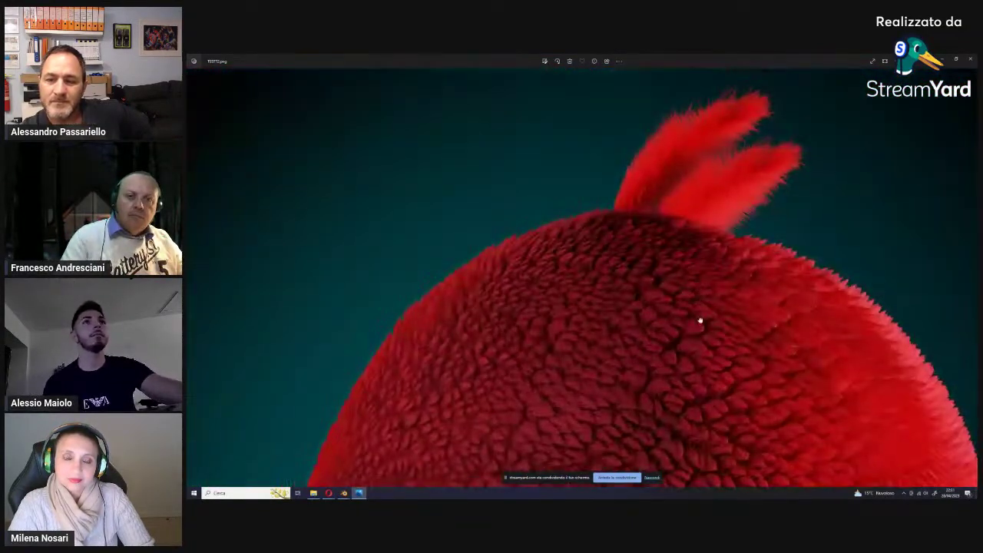
{"action": "scroll", "coordinate": [692, 253], "scroll_direction": "up", "scroll_amount": 2}
{"action": "scroll", "coordinate": [715, 385], "scroll_direction": "up", "scroll_amount": 1}
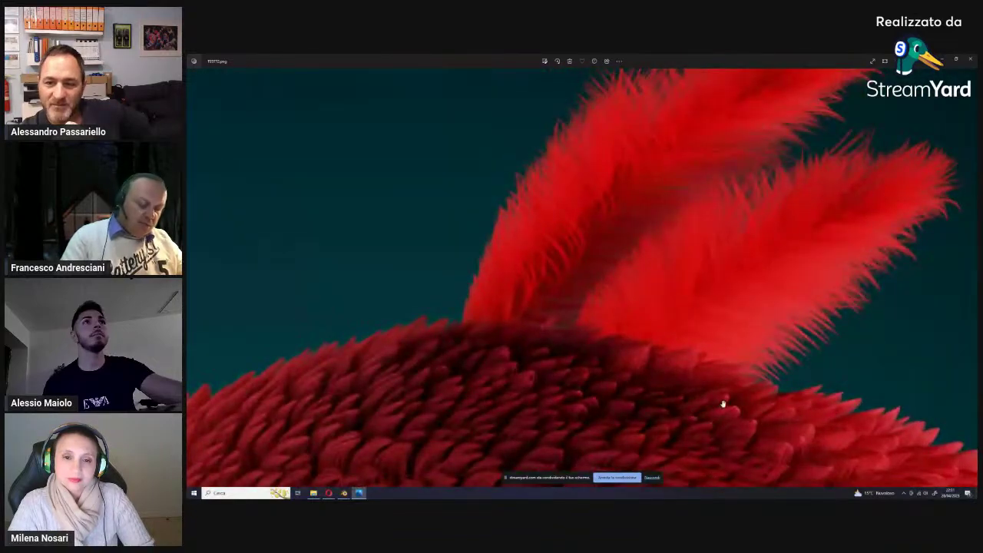
{"action": "scroll", "coordinate": [709, 374], "scroll_direction": "down", "scroll_amount": 1}
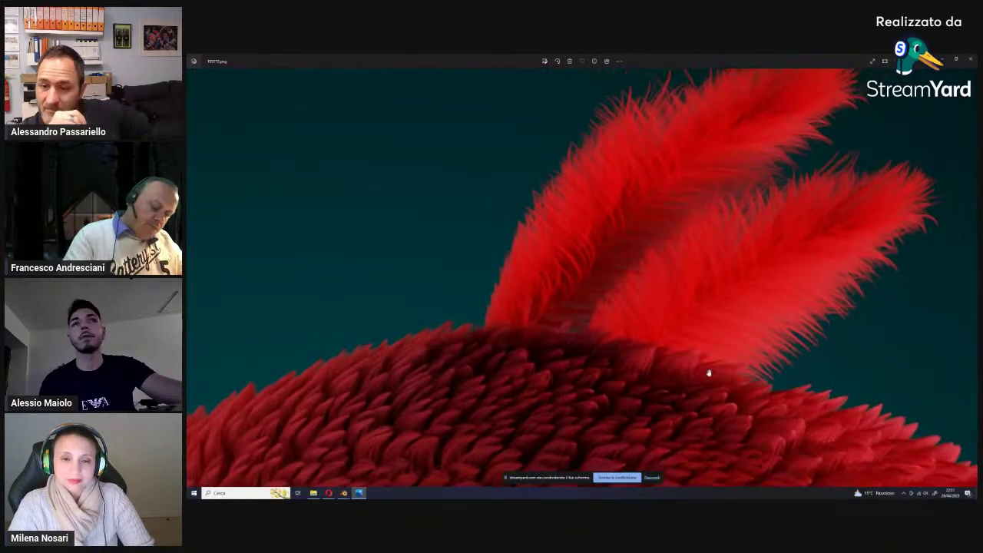
{"action": "scroll", "coordinate": [709, 374], "scroll_direction": "down", "scroll_amount": 1}
{"action": "scroll", "coordinate": [709, 373], "scroll_direction": "down", "scroll_amount": 1}
{"action": "scroll", "coordinate": [709, 374], "scroll_direction": "down", "scroll_amount": 1}
{"action": "scroll", "coordinate": [730, 361], "scroll_direction": "down", "scroll_amount": 1}
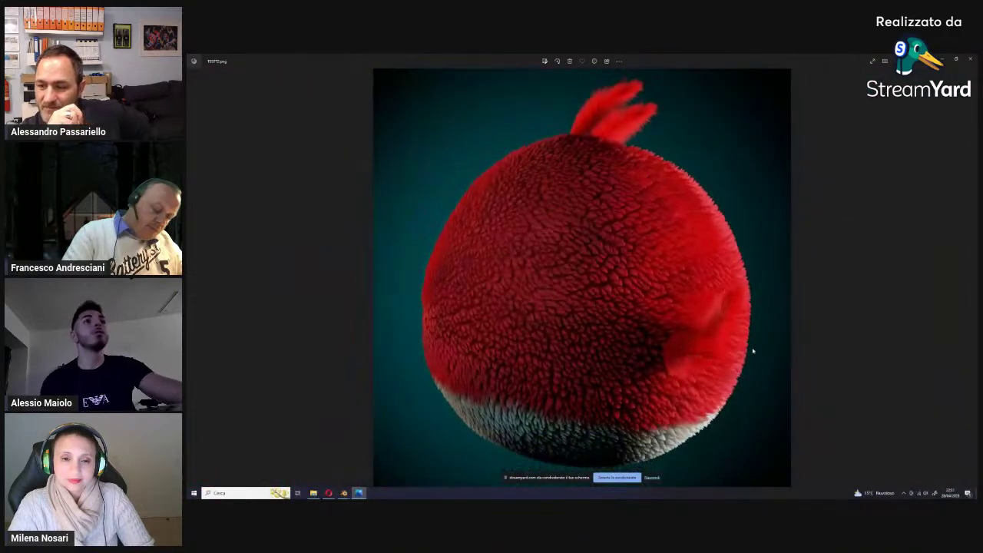
Step: Switch to the front-facing red bird render and zoom in and out around its face
{"action": "key", "text": "Right"}
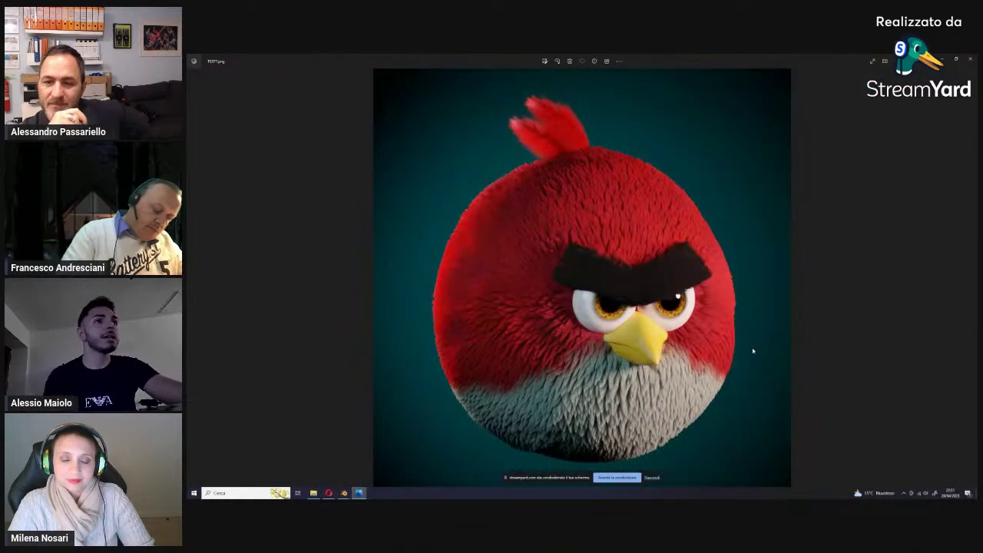
{"action": "scroll", "coordinate": [753, 351], "scroll_direction": "up", "scroll_amount": 2}
{"action": "scroll", "coordinate": [692, 361], "scroll_direction": "up", "scroll_amount": 2}
{"action": "scroll", "coordinate": [626, 346], "scroll_direction": "up", "scroll_amount": 2}
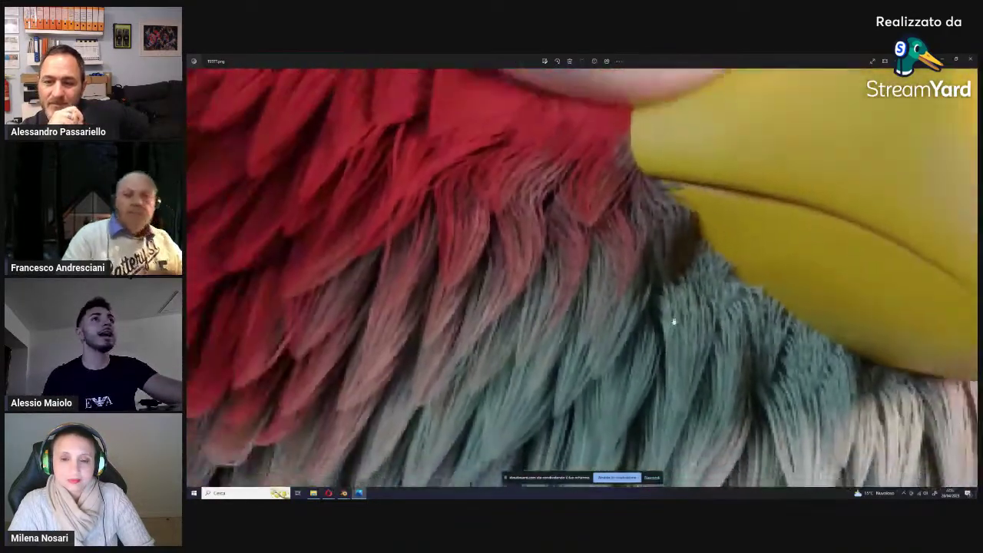
{"action": "scroll", "coordinate": [676, 307], "scroll_direction": "down", "scroll_amount": 2}
{"action": "scroll", "coordinate": [689, 329], "scroll_direction": "up", "scroll_amount": 1}
{"action": "scroll", "coordinate": [688, 330], "scroll_direction": "up", "scroll_amount": 2}
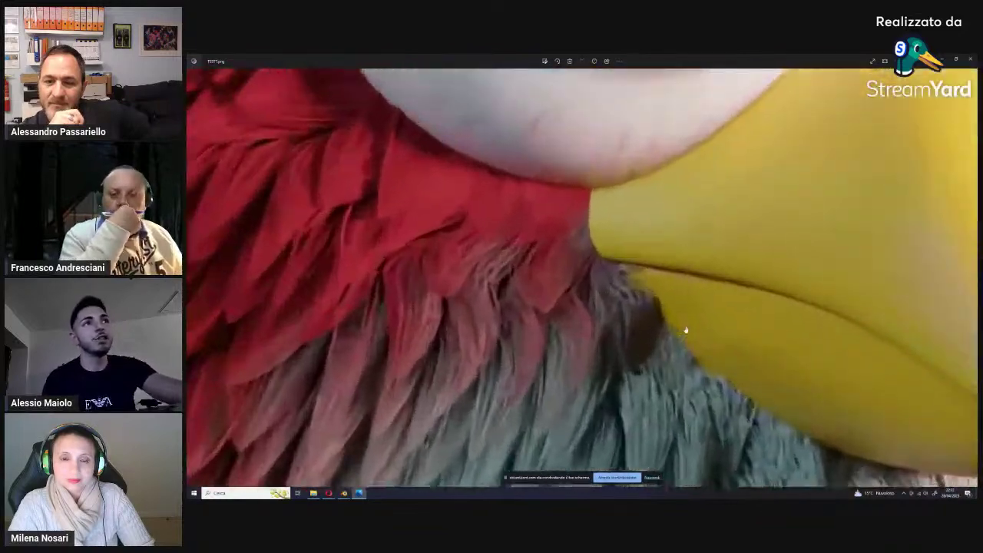
{"action": "scroll", "coordinate": [653, 307], "scroll_direction": "up", "scroll_amount": 1}
{"action": "scroll", "coordinate": [630, 272], "scroll_direction": "down", "scroll_amount": 1}
{"action": "scroll", "coordinate": [660, 280], "scroll_direction": "down", "scroll_amount": 1}
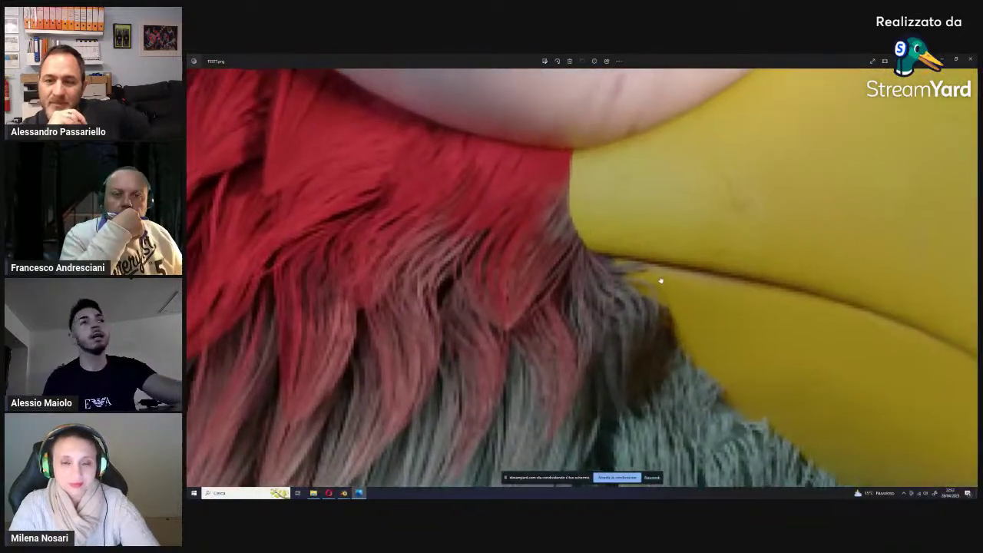
{"action": "scroll", "coordinate": [661, 281], "scroll_direction": "down", "scroll_amount": 1}
{"action": "scroll", "coordinate": [676, 282], "scroll_direction": "down", "scroll_amount": 2}
{"action": "scroll", "coordinate": [676, 292], "scroll_direction": "down", "scroll_amount": 2}
{"action": "scroll", "coordinate": [671, 355], "scroll_direction": "up", "scroll_amount": 1}
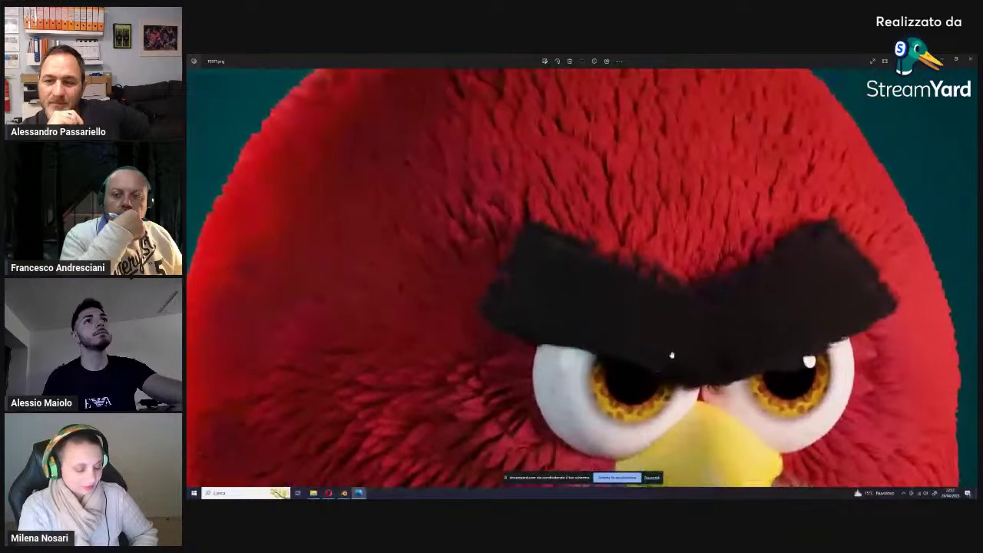
{"action": "scroll", "coordinate": [695, 308], "scroll_direction": "up", "scroll_amount": 2}
{"action": "scroll", "coordinate": [703, 231], "scroll_direction": "up", "scroll_amount": 2}
{"action": "scroll", "coordinate": [703, 208], "scroll_direction": "up", "scroll_amount": 1}
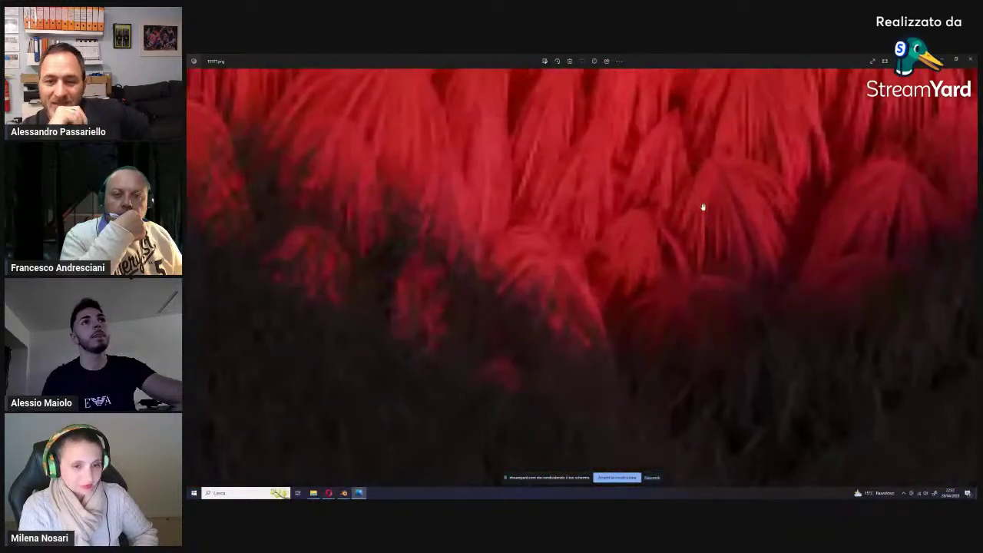
{"action": "scroll", "coordinate": [703, 208], "scroll_direction": "down", "scroll_amount": 2}
{"action": "scroll", "coordinate": [703, 208], "scroll_direction": "down", "scroll_amount": 1}
{"action": "scroll", "coordinate": [703, 208], "scroll_direction": "down", "scroll_amount": 1}
{"action": "scroll", "coordinate": [703, 208], "scroll_direction": "down", "scroll_amount": 1}
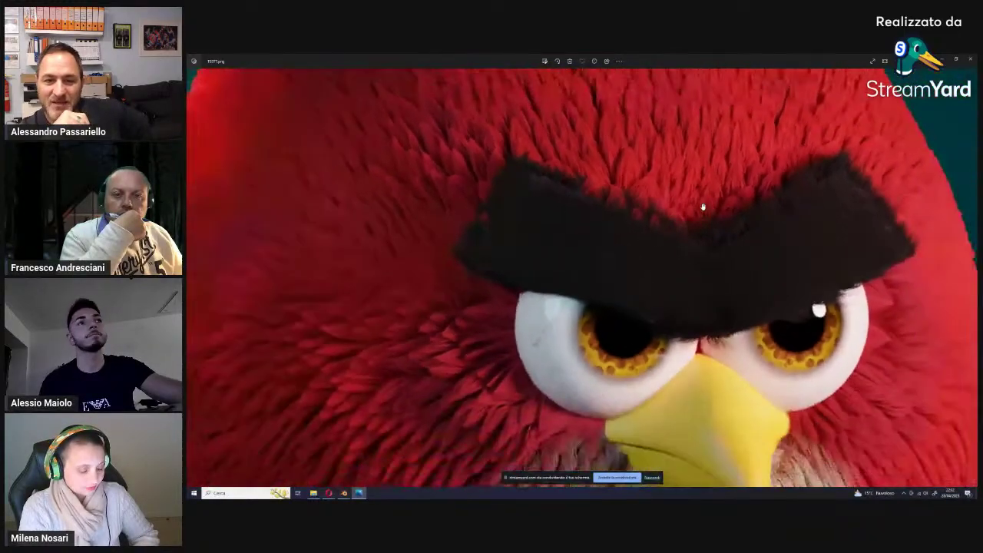
{"action": "scroll", "coordinate": [703, 208], "scroll_direction": "down", "scroll_amount": 2}
{"action": "scroll", "coordinate": [703, 208], "scroll_direction": "down", "scroll_amount": 2}
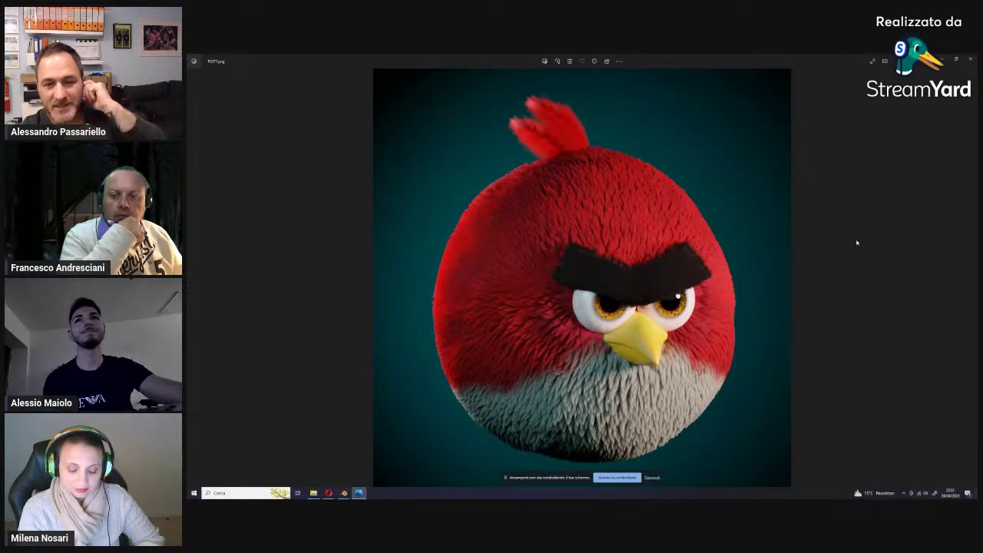
Step: Show the full-body zombie render in the torn teal shirt and purple trousers
{"action": "key", "text": "Right"}
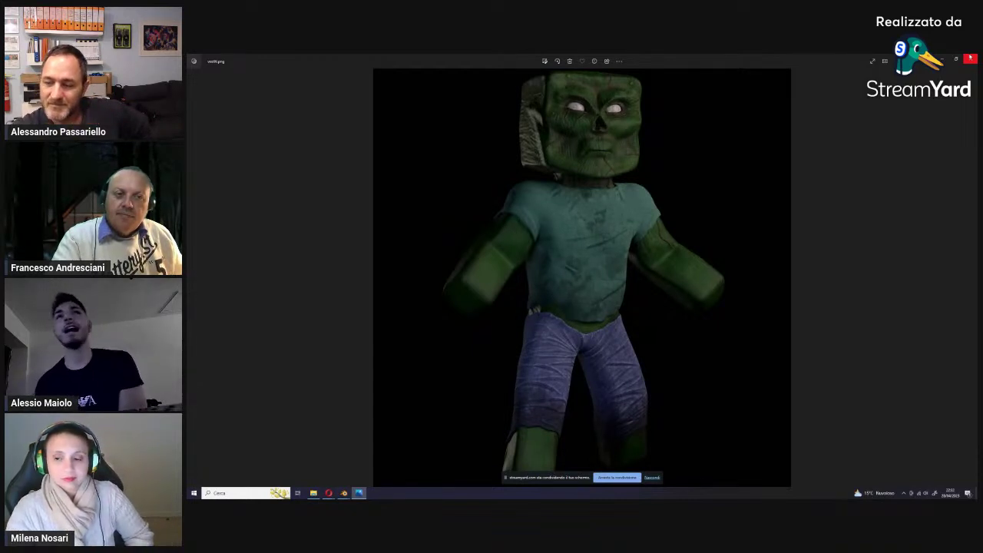
Step: Close the Photos viewer and the File Explorer window showing the Download folder
{"action": "left_click", "coordinate": [970, 59]}
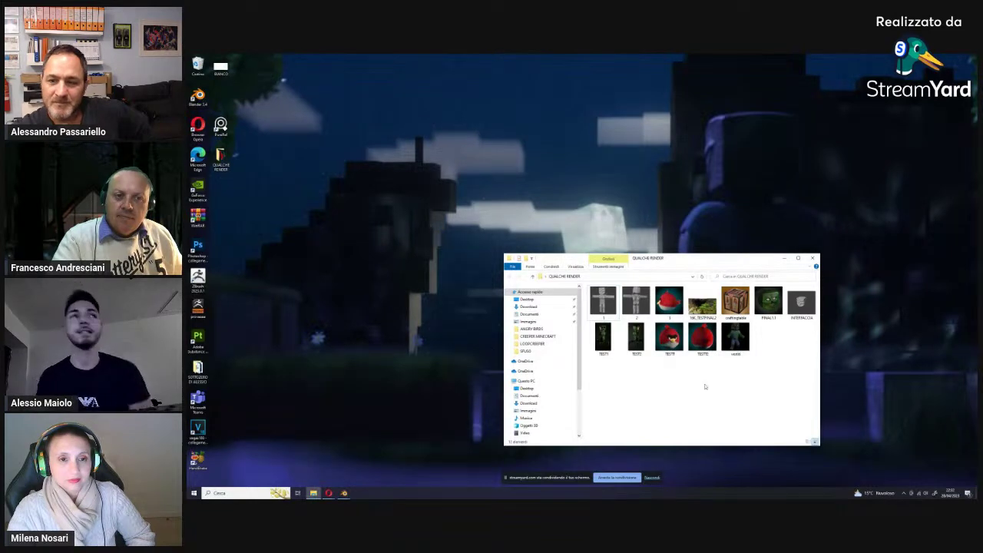
{"action": "left_click", "coordinate": [529, 306]}
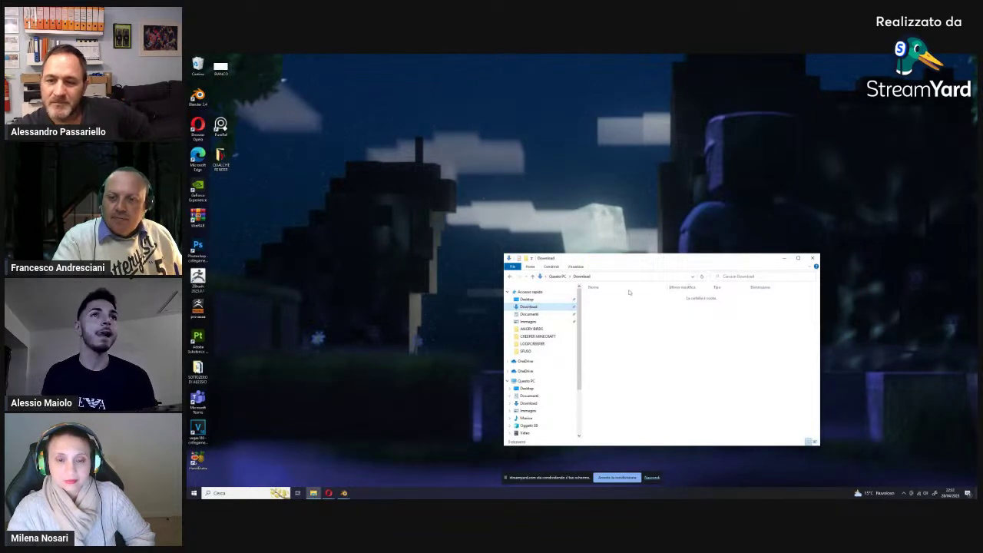
{"action": "left_click_drag", "start_coordinate": [729, 262], "coordinate": [736, 239]}
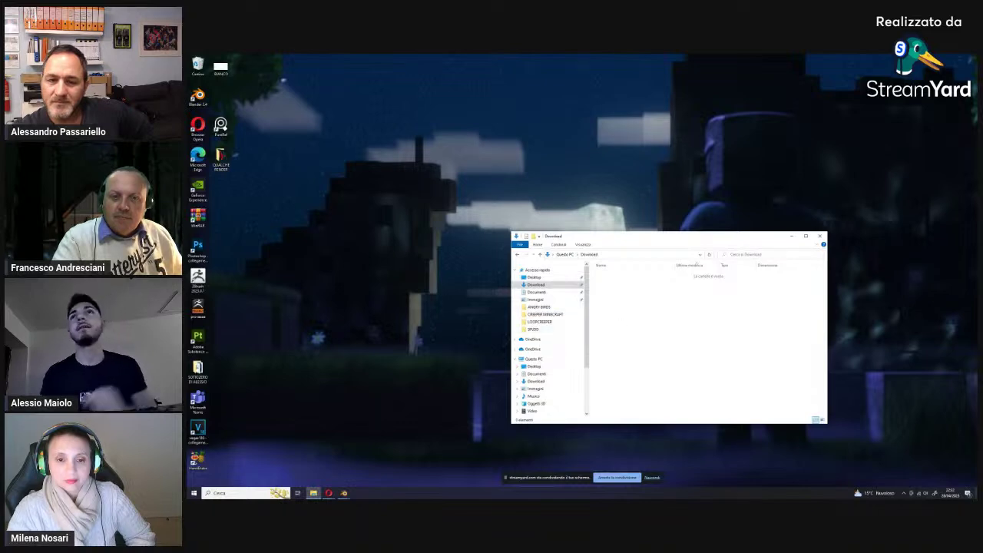
{"action": "key", "text": "alt+Tab"}
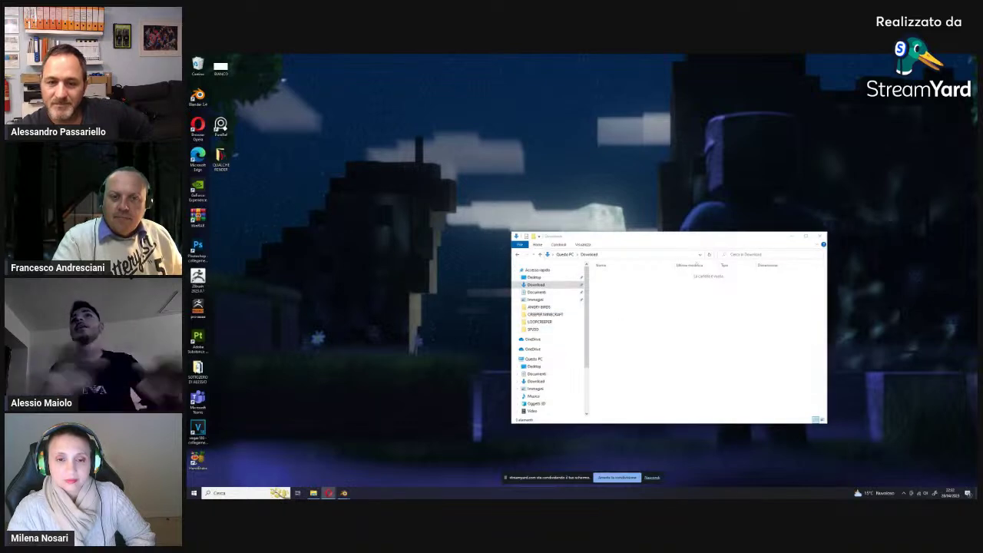
{"action": "left_click", "coordinate": [820, 236]}
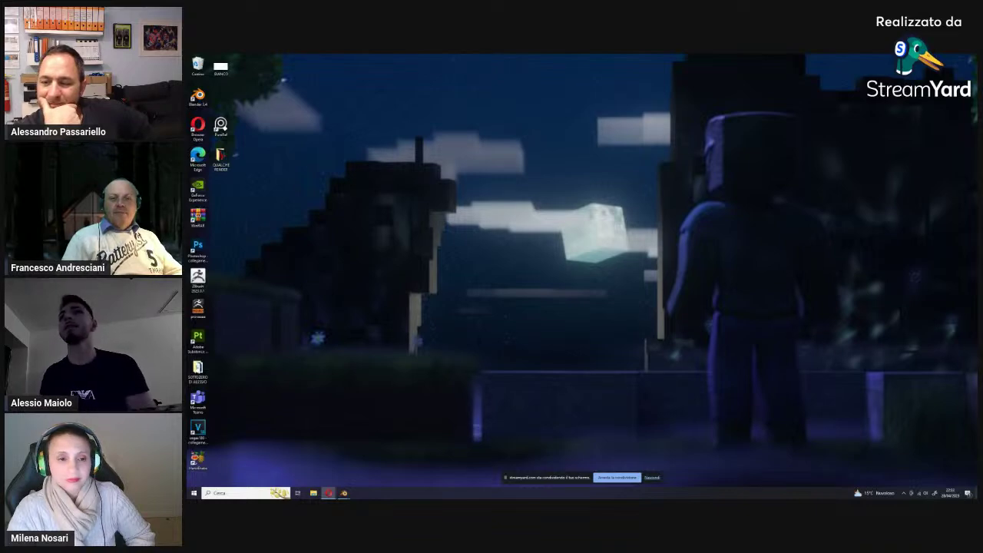
Step: Return to Facebook photos in the browser and open the blue mug render
{"action": "left_click", "coordinate": [328, 492]}
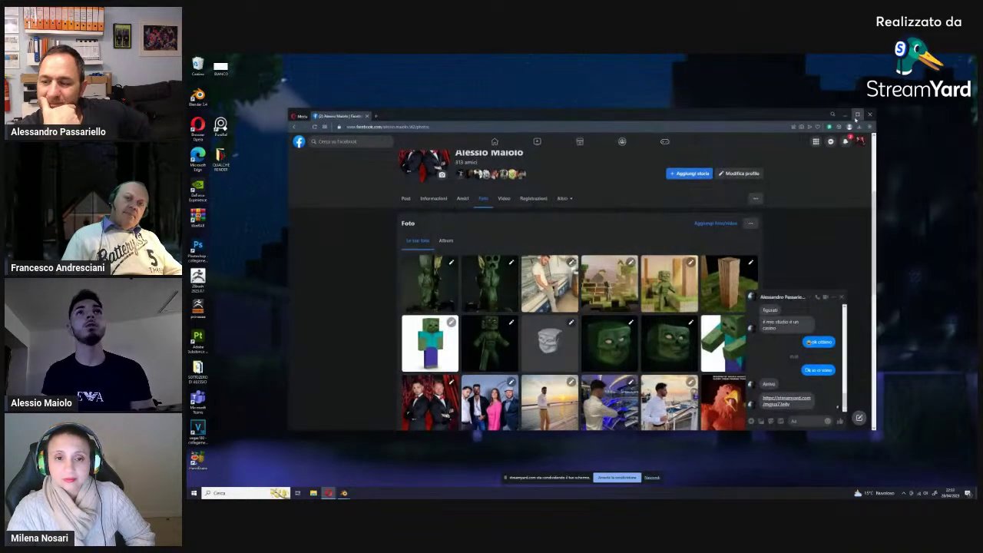
{"action": "scroll", "coordinate": [574, 231], "scroll_direction": "down", "scroll_amount": 1}
{"action": "scroll", "coordinate": [574, 230], "scroll_direction": "down", "scroll_amount": 2}
{"action": "scroll", "coordinate": [574, 231], "scroll_direction": "down", "scroll_amount": 3}
{"action": "scroll", "coordinate": [448, 331], "scroll_direction": "down", "scroll_amount": 2}
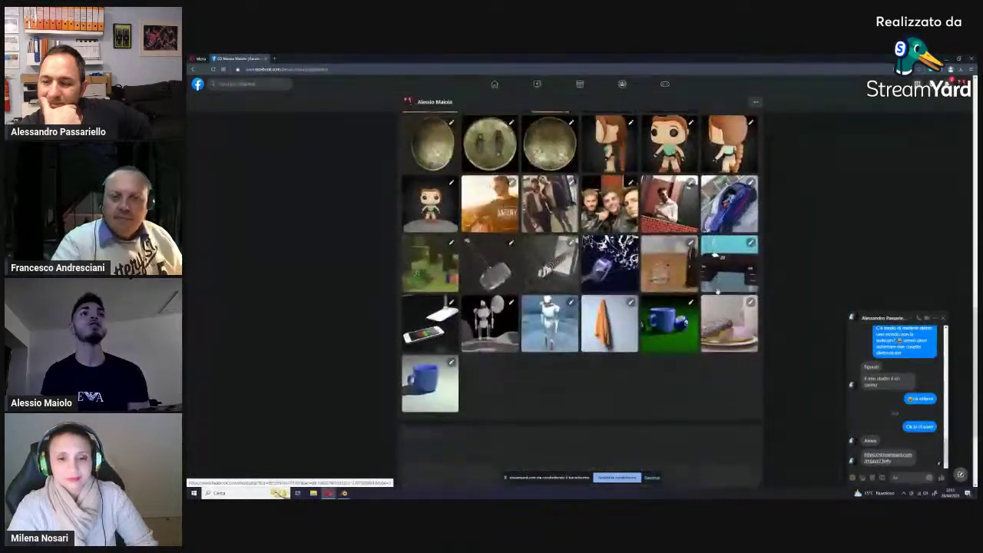
{"action": "scroll", "coordinate": [449, 330], "scroll_direction": "down", "scroll_amount": 1}
{"action": "left_click", "coordinate": [449, 330]}
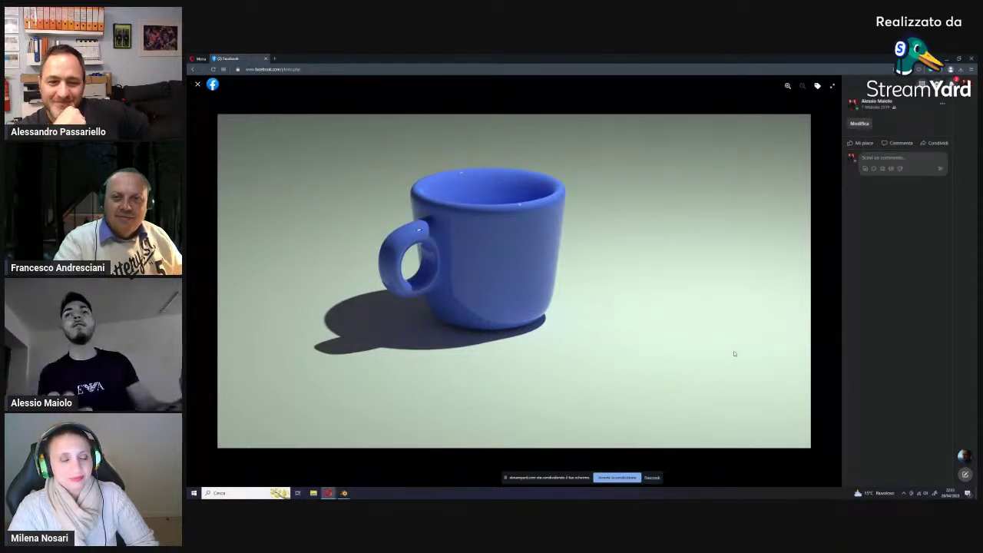
Step: Advance past the donut and billiard-ball renders to the orange towel render
{"action": "key", "text": "Right"}
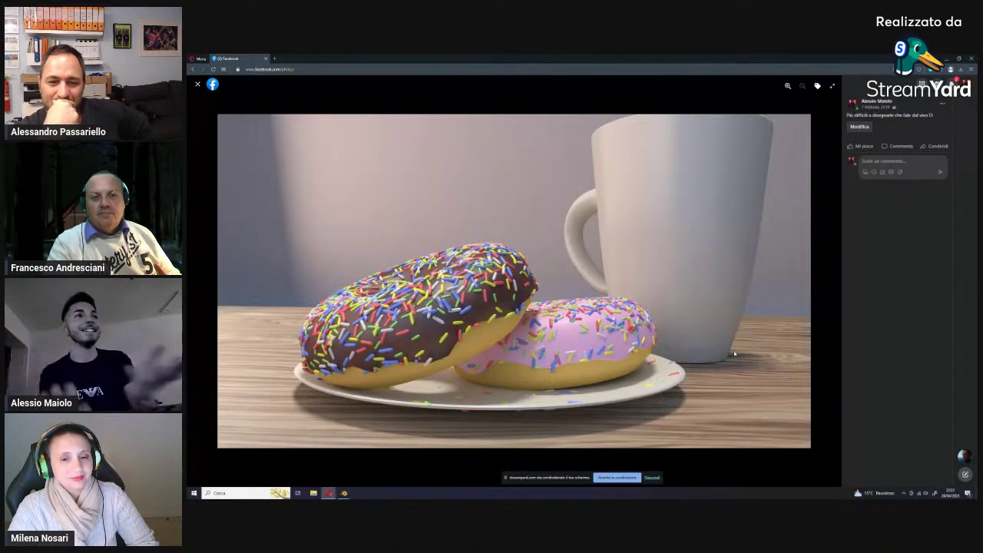
{"action": "key", "text": "Right"}
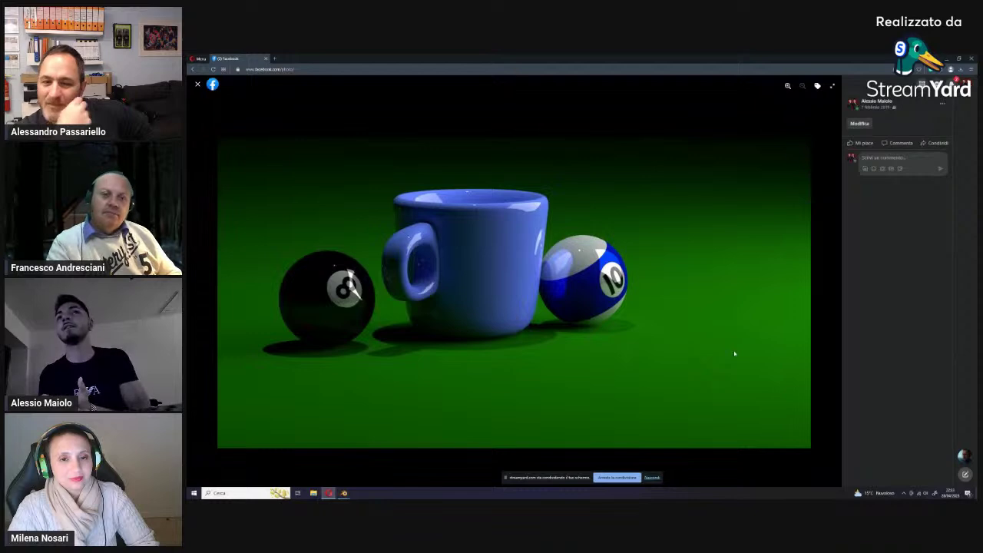
{"action": "key", "text": "Right"}
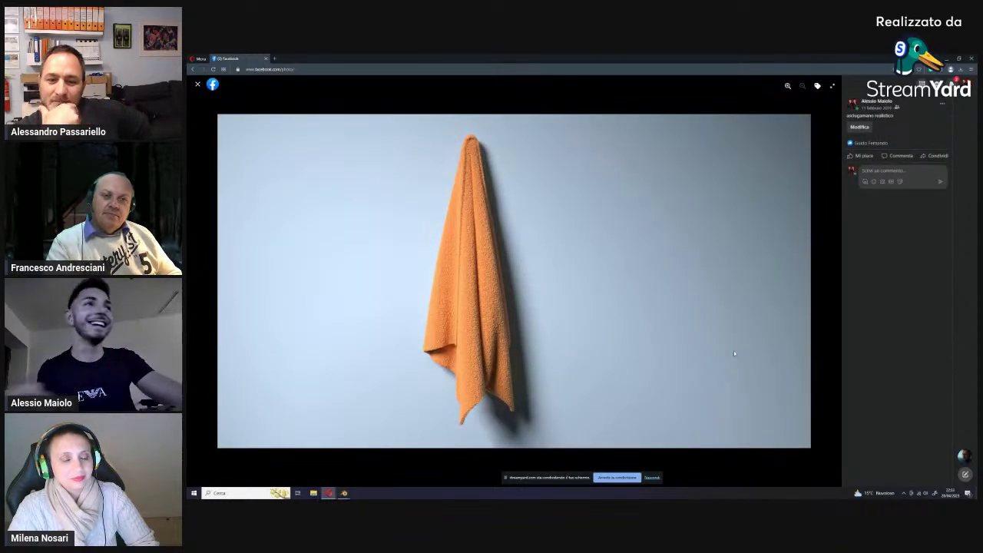
{"action": "mouse_move", "coordinate": [659, 308]}
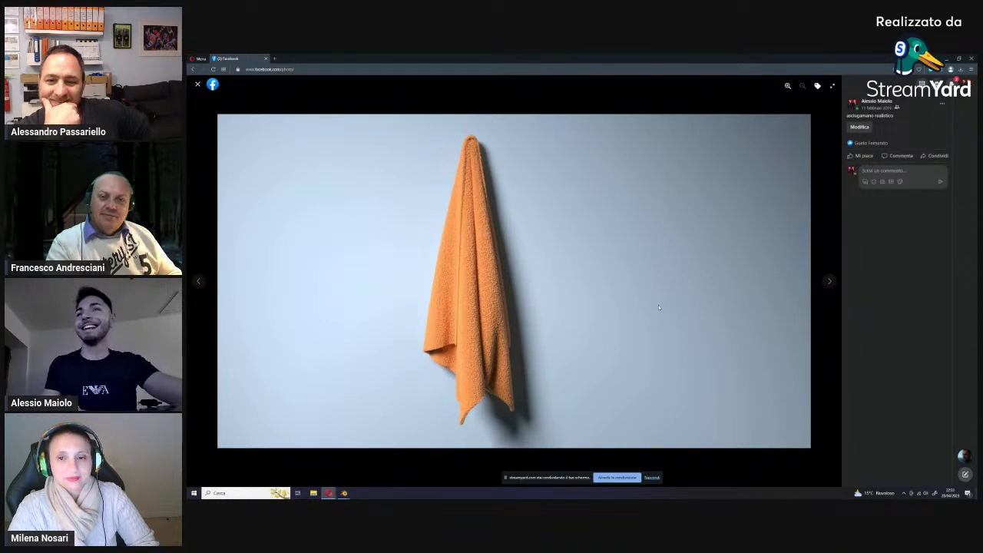
Step: Browse the robot, moon robot, phone and lamp, desk, bottle, hammer and Minecraft renders, ending on the blue car photo
{"action": "key", "text": "Right"}
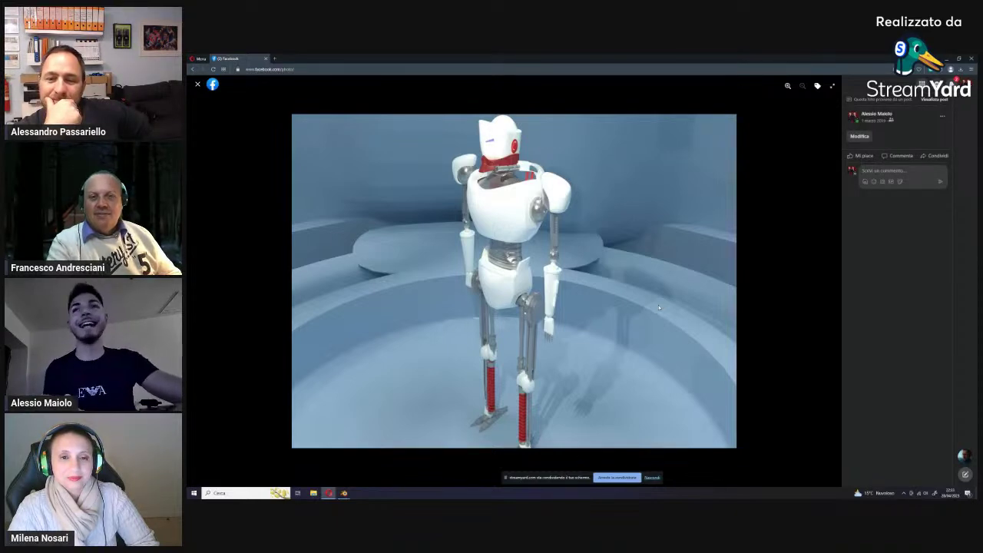
{"action": "key", "text": "Right"}
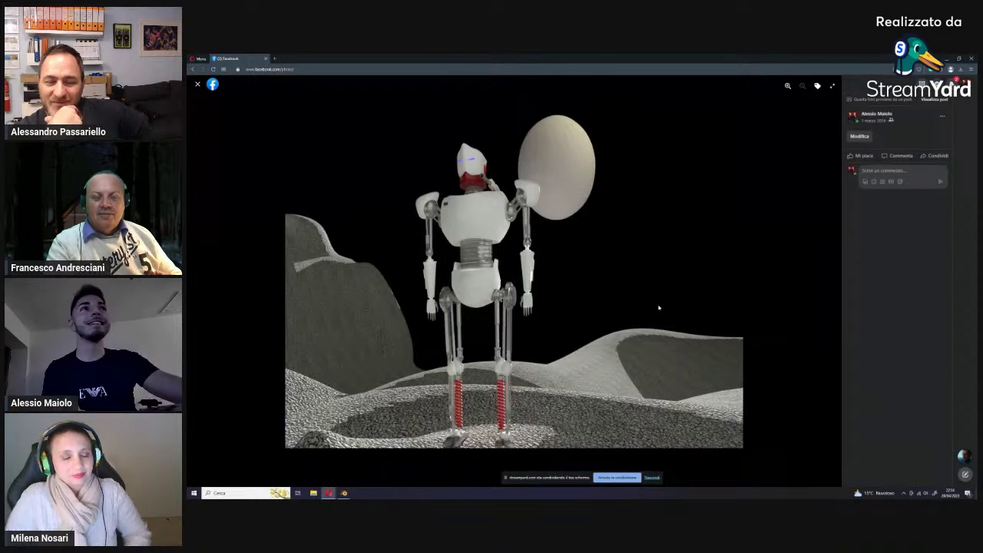
{"action": "key", "text": "Right"}
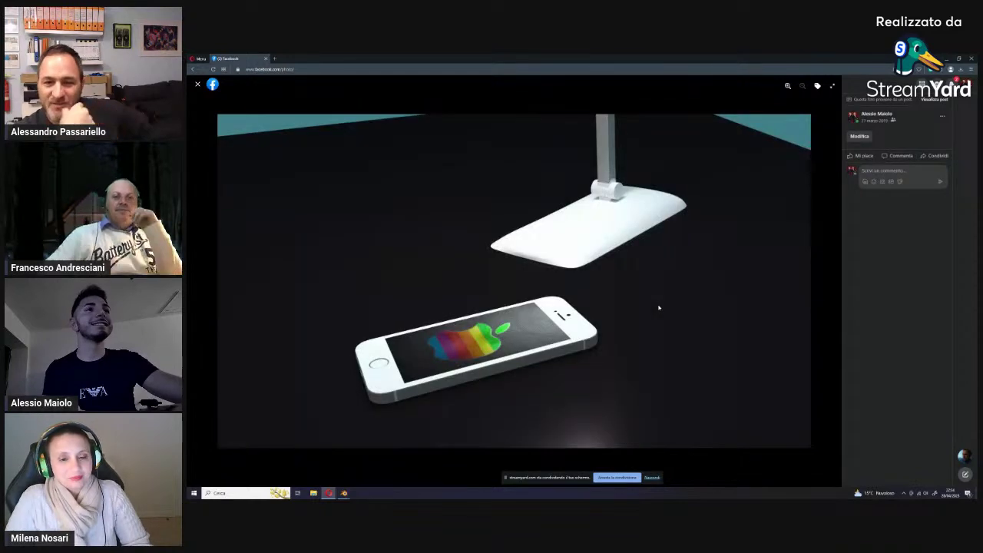
{"action": "key", "text": "Right"}
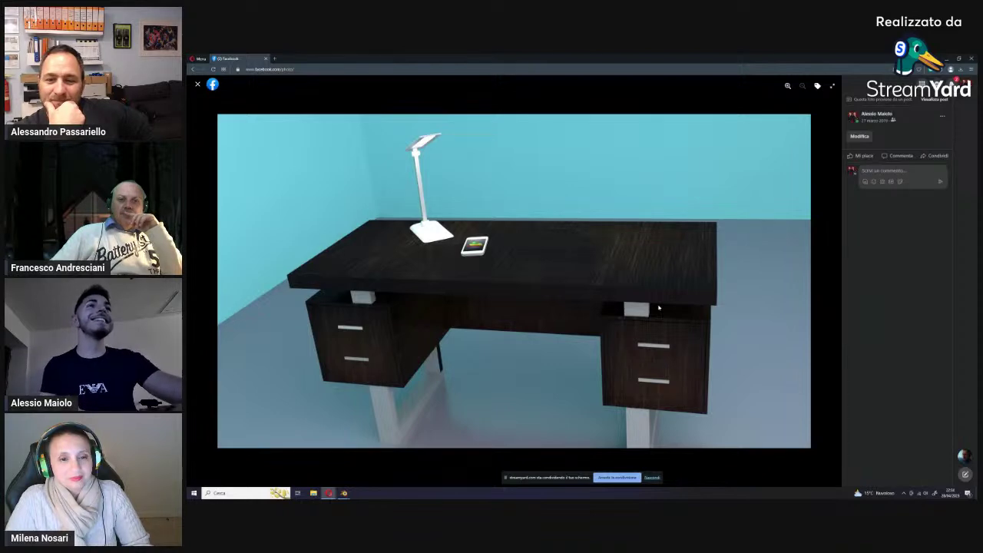
{"action": "key", "text": "Right"}
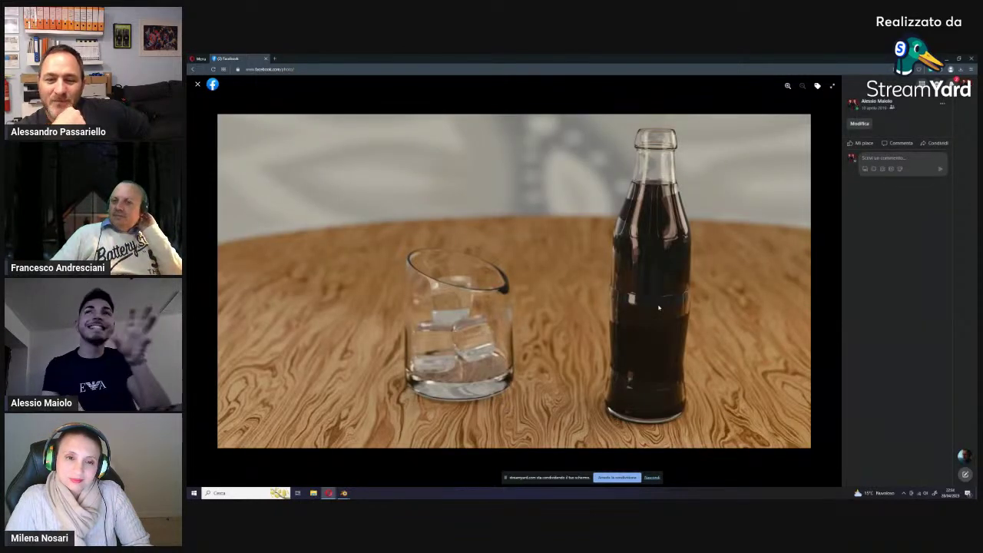
{"action": "key", "text": "Right"}
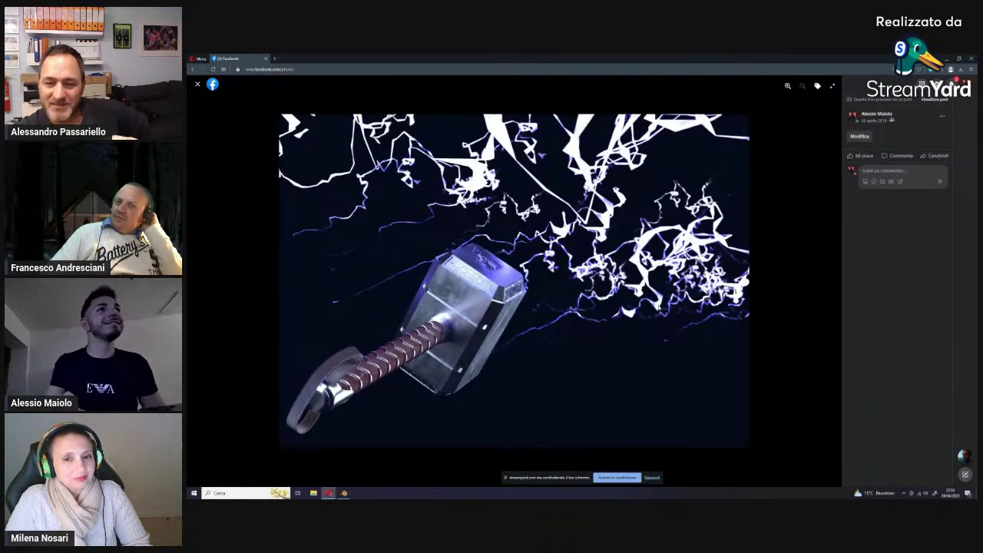
{"action": "key", "text": "Right"}
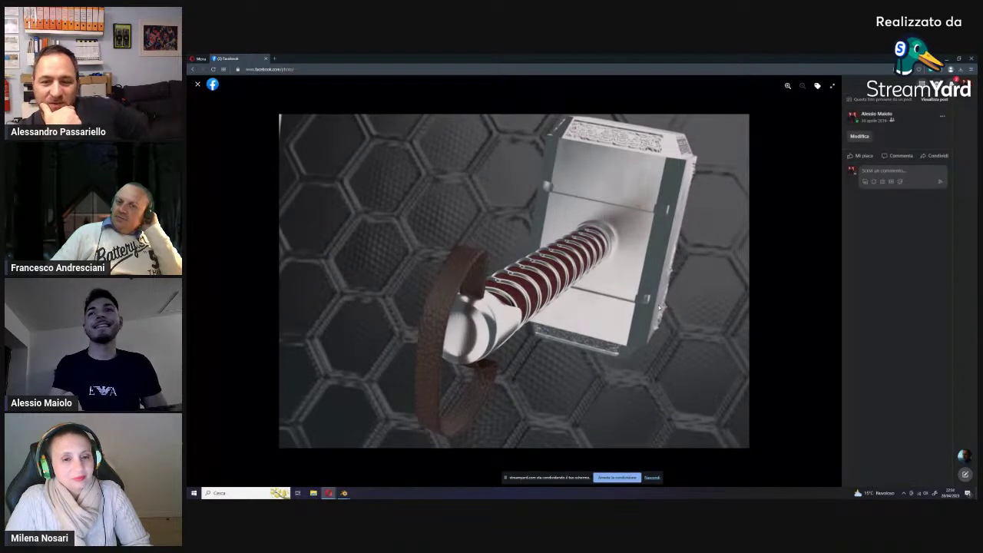
{"action": "key", "text": "Right"}
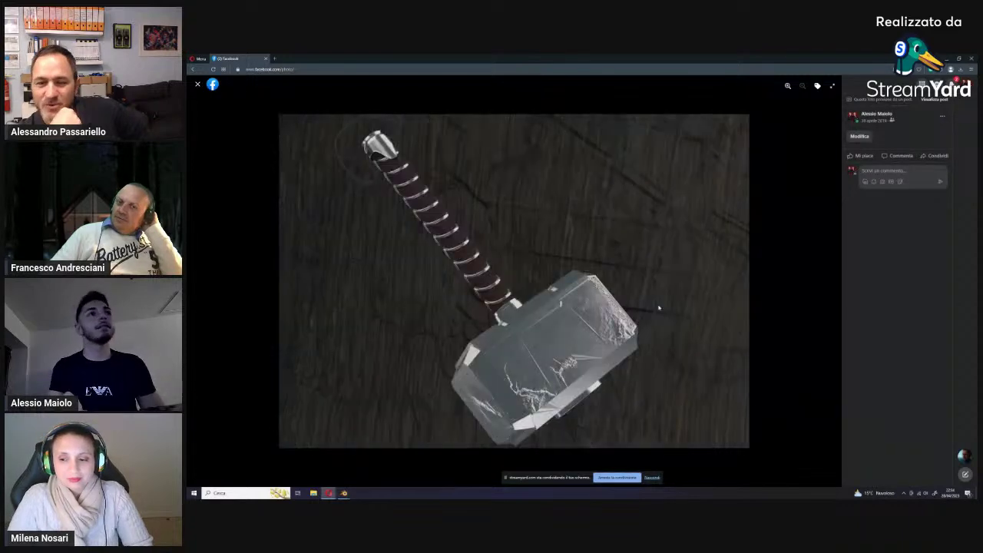
{"action": "key", "text": "Right"}
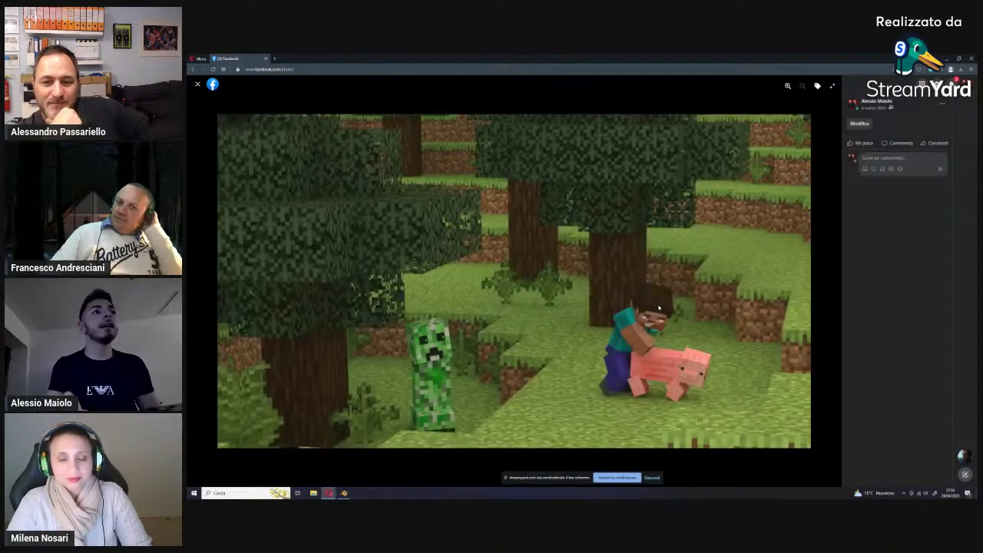
{"action": "key", "text": "Right"}
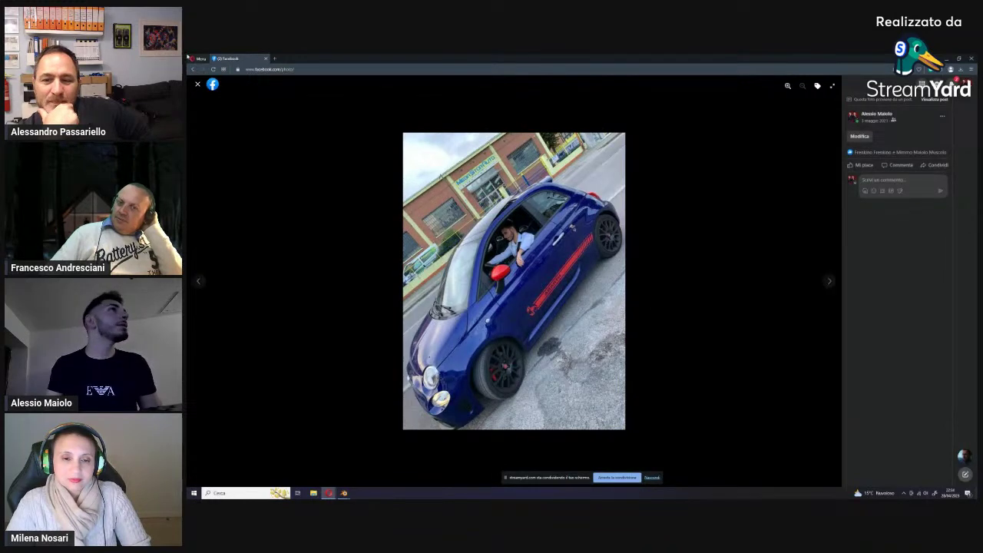
Step: Go back to the photo grid and open the Spartan shield render
{"action": "left_click", "coordinate": [197, 85]}
{"action": "scroll", "coordinate": [517, 328], "scroll_direction": "up", "scroll_amount": 10}
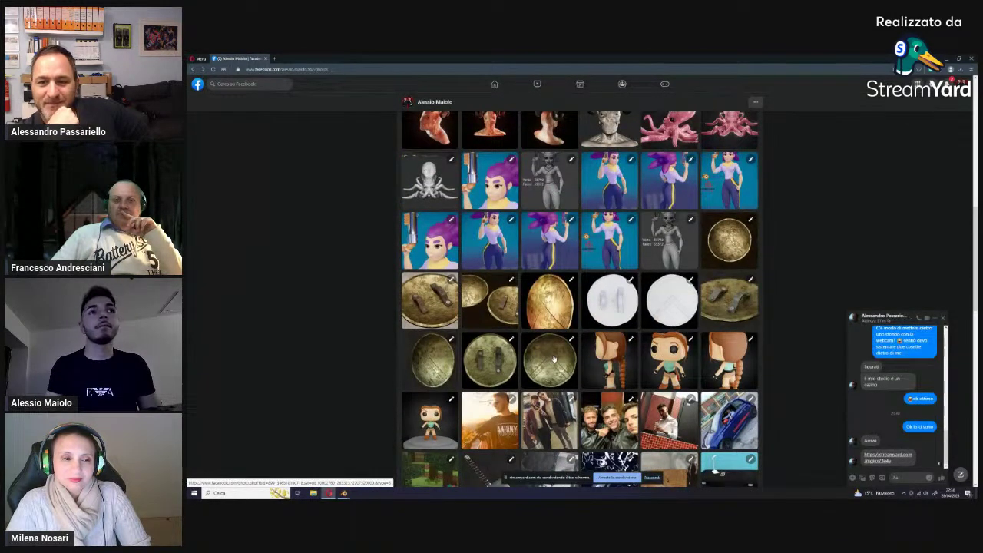
{"action": "left_click", "coordinate": [557, 358]}
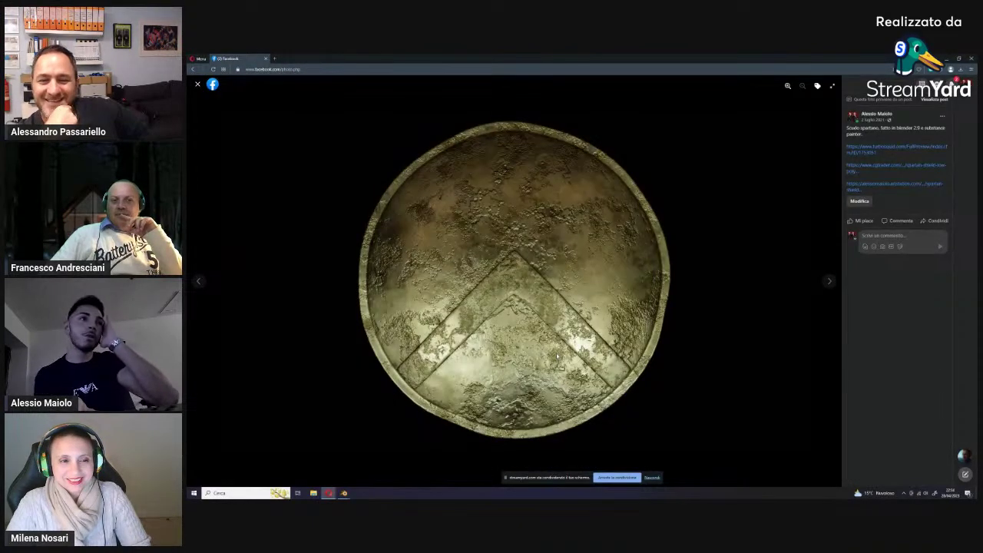
Step: View the shield's back, front, angled, wireframe, golden and two-shield images, then close the viewer
{"action": "key", "text": "Right"}
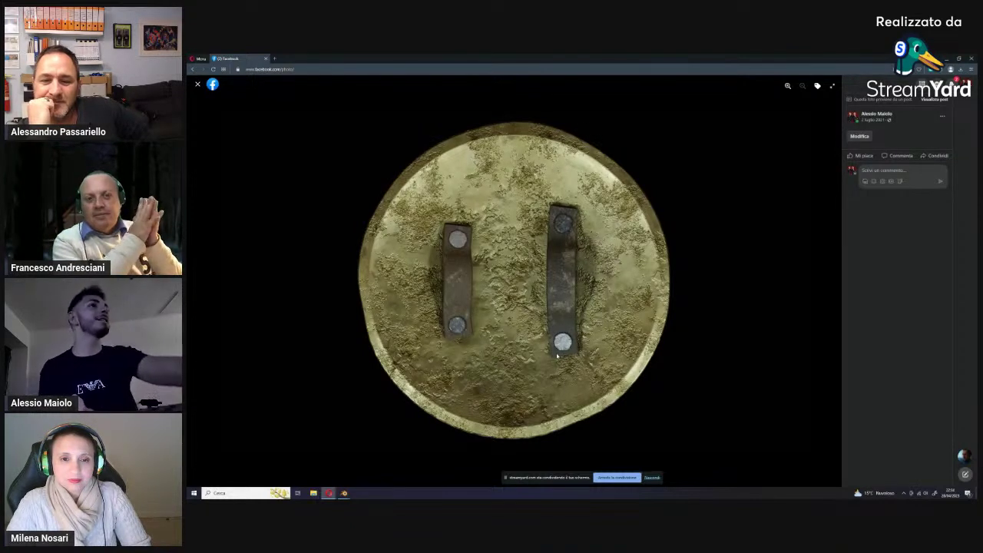
{"action": "key", "text": "Right"}
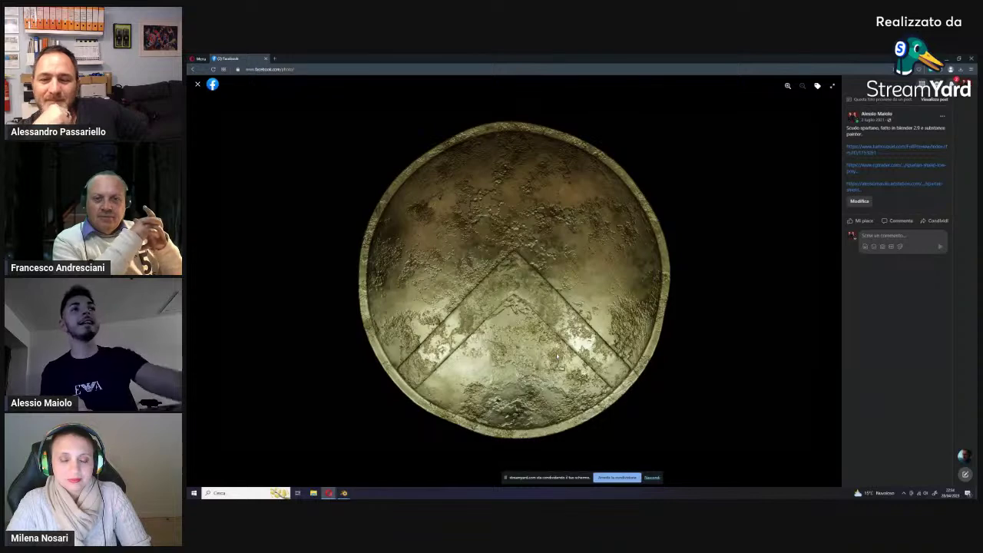
{"action": "key", "text": "Right"}
{"action": "key", "text": "Right"}
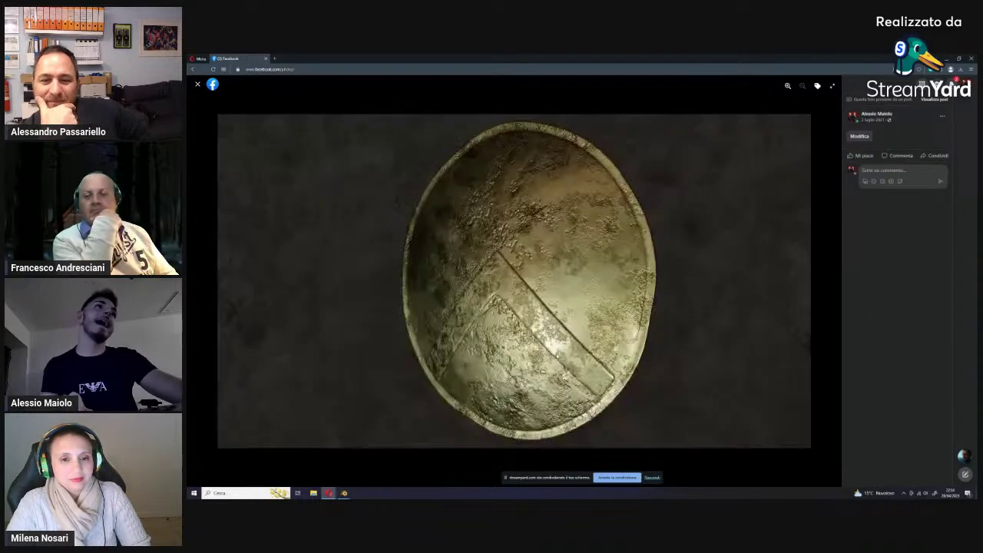
{"action": "key", "text": "Right"}
{"action": "key", "text": "Right"}
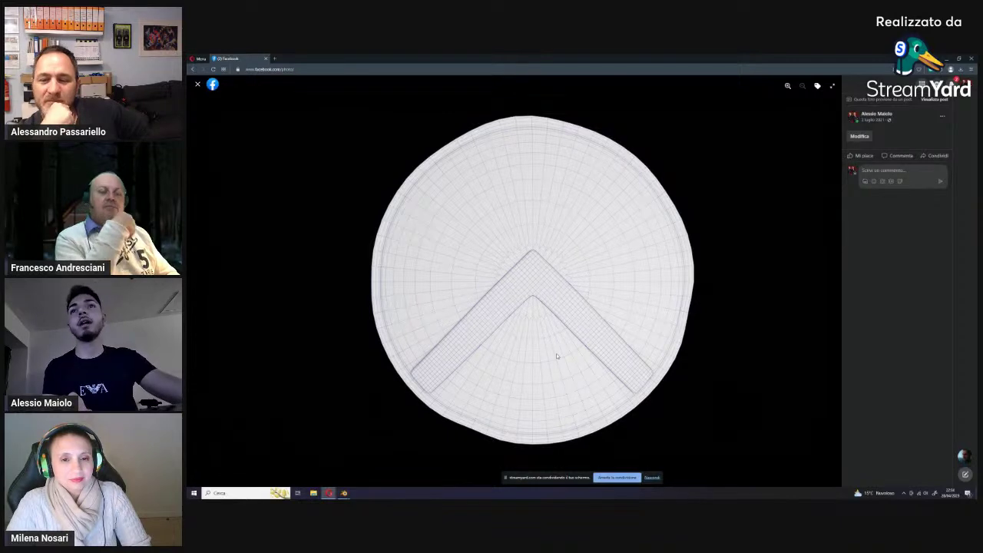
{"action": "key", "text": "Right"}
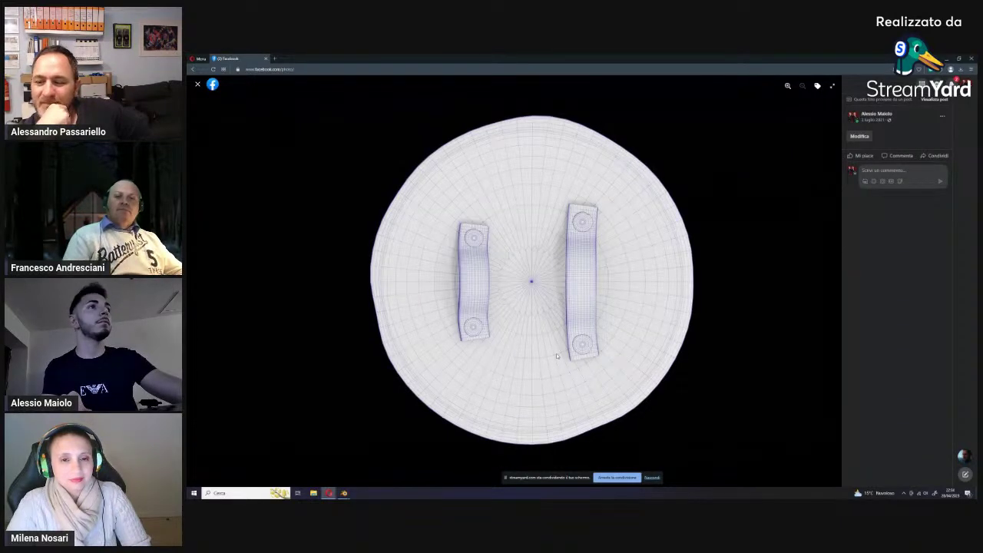
{"action": "key", "text": "Right"}
{"action": "key", "text": "Right"}
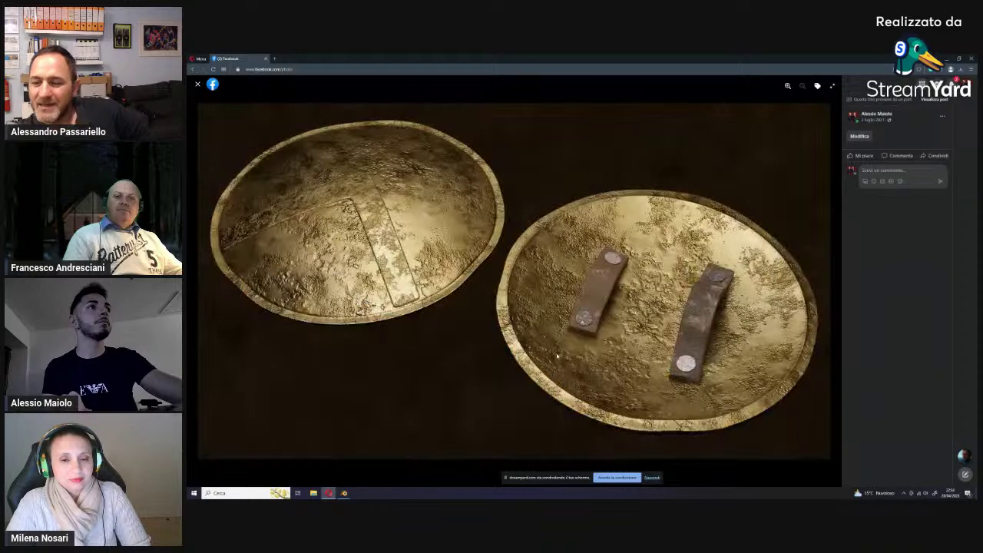
{"action": "key", "text": "Right"}
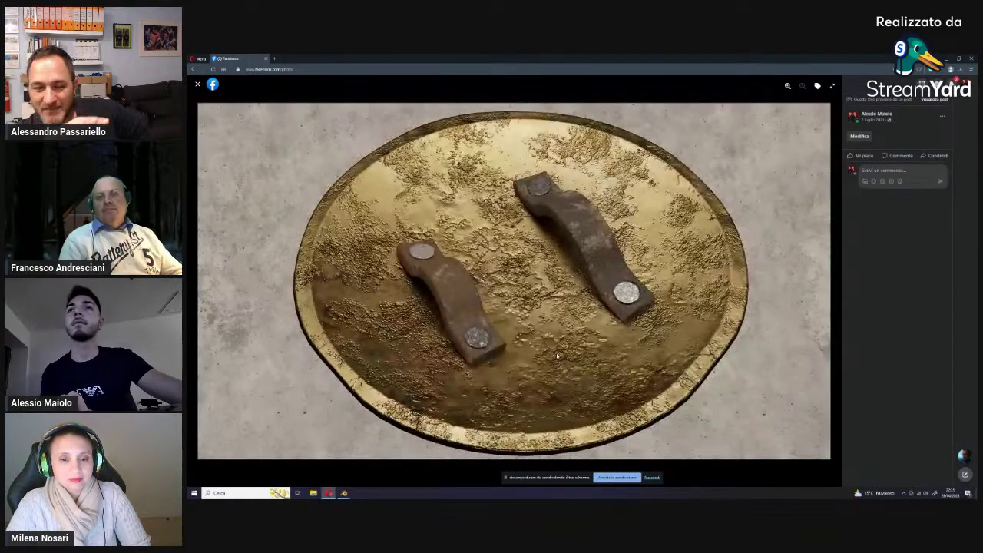
{"action": "key", "text": "Left"}
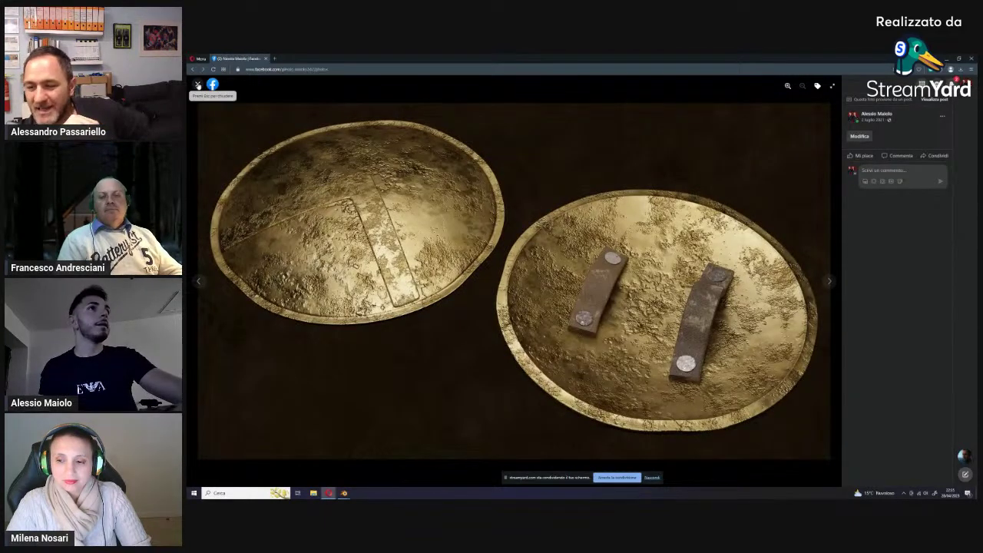
{"action": "left_click", "coordinate": [197, 85]}
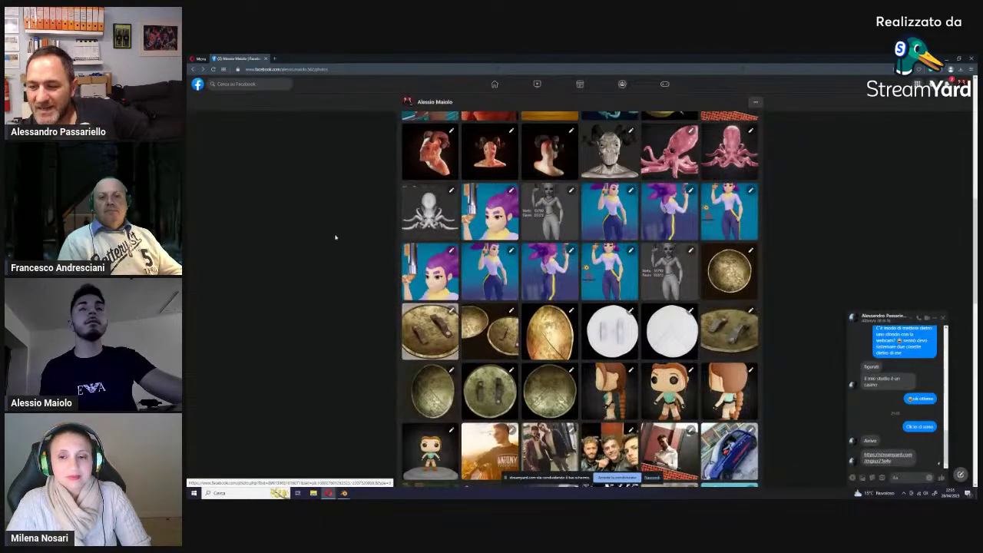
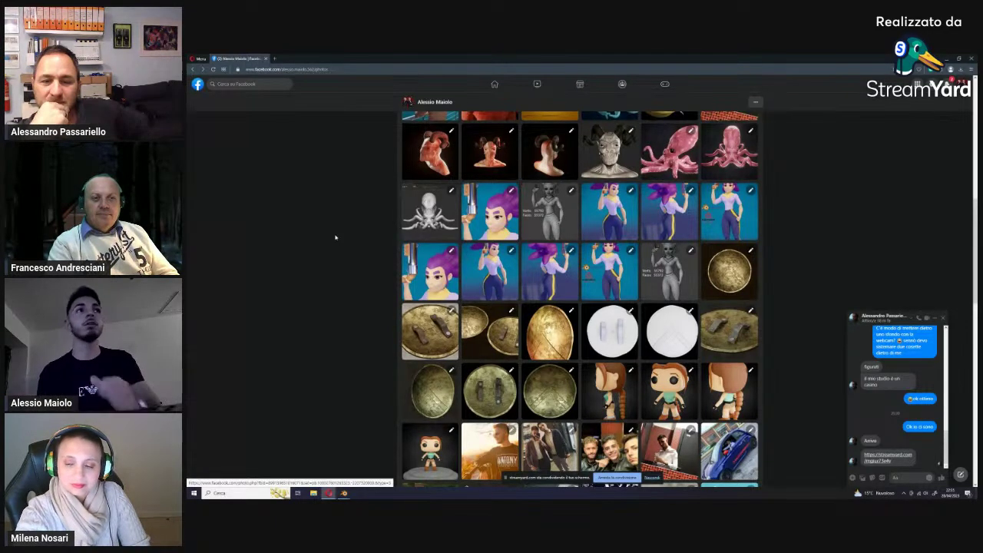
Step: Minimize the Facebook photos page and launch Blender from the desktop
{"action": "left_click", "coordinate": [948, 59]}
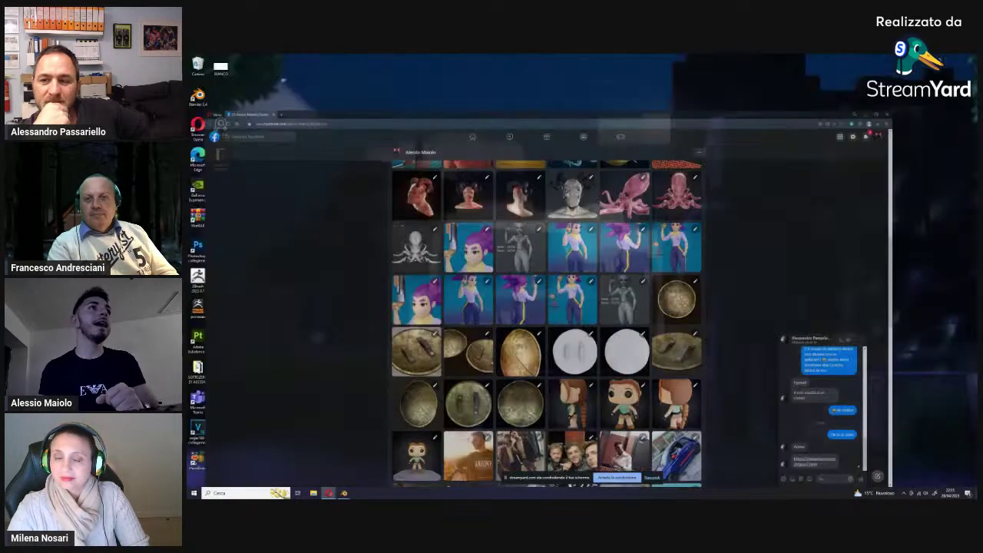
{"action": "double_click", "coordinate": [197, 95]}
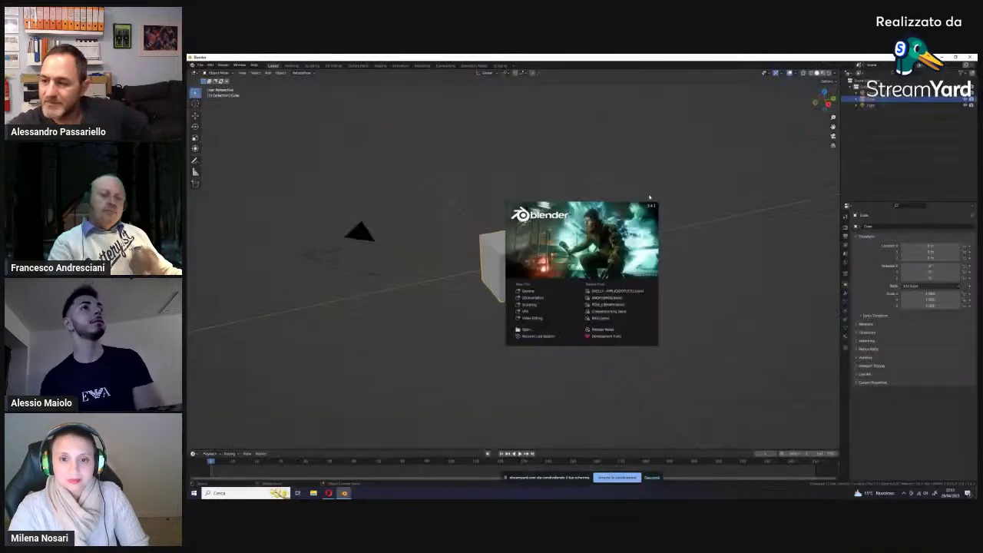
Step: Load the Angry Birds bird head .blend from recent files and view the feathered head's top
{"action": "left_click", "coordinate": [200, 65]}
{"action": "mouse_move", "coordinate": [215, 83]}
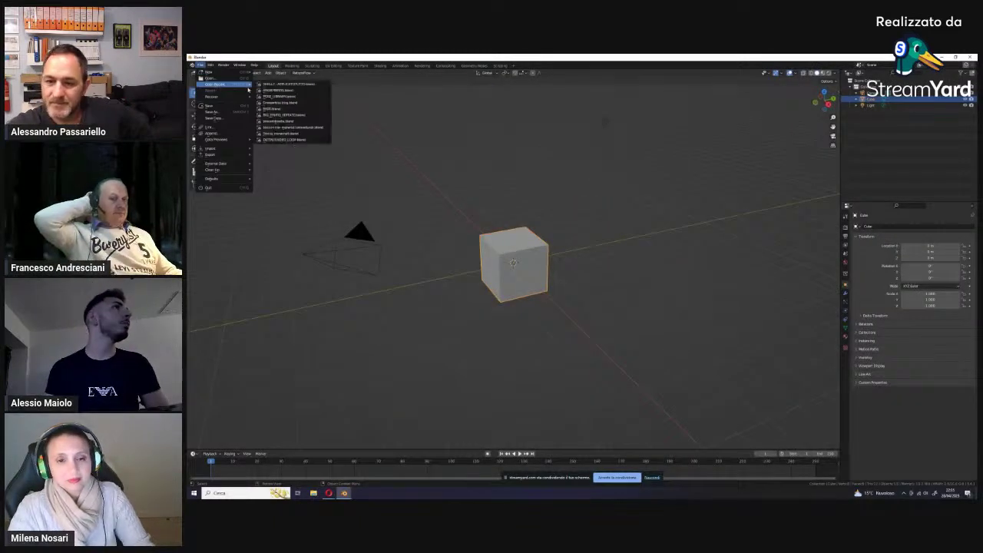
{"action": "left_click", "coordinate": [296, 92]}
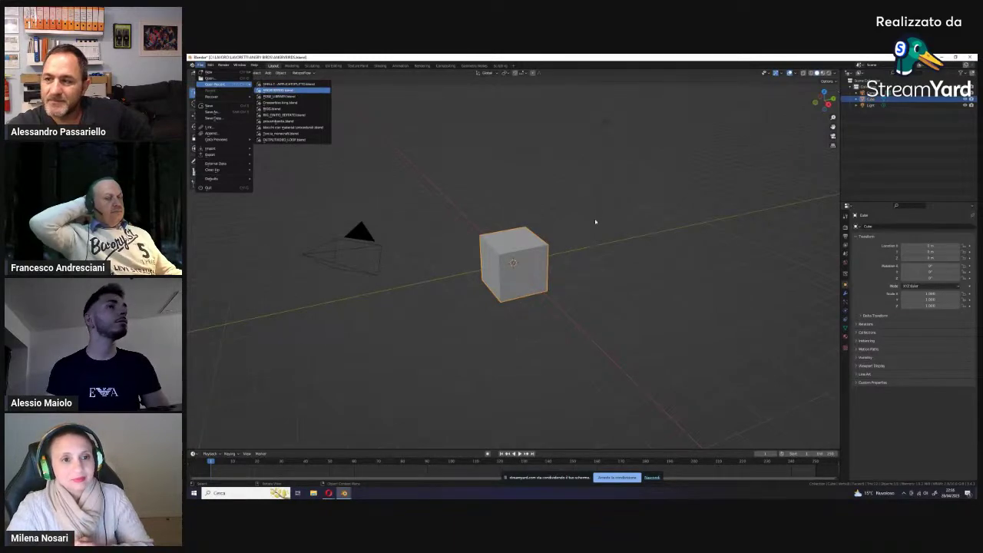
{"action": "scroll", "coordinate": [611, 220], "scroll_direction": "up", "scroll_amount": 2}
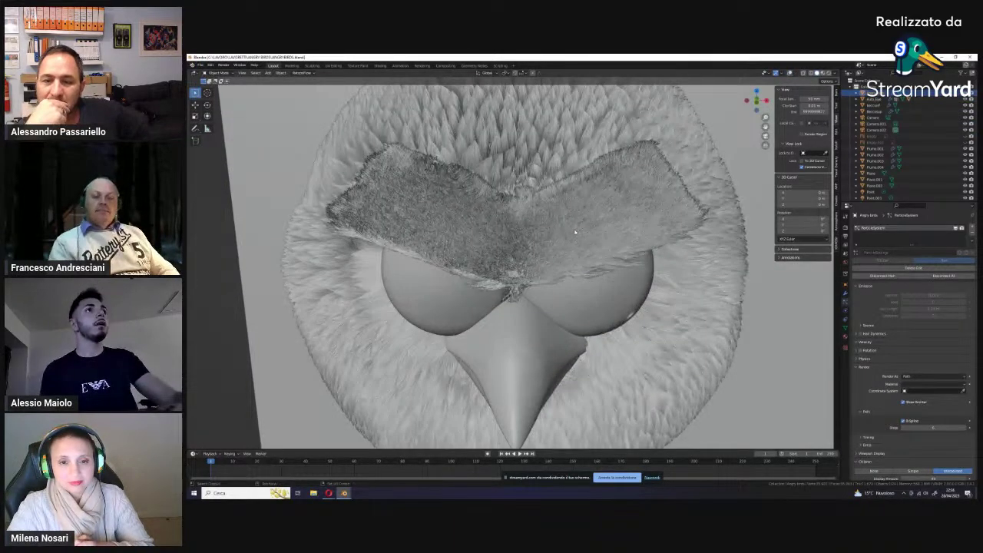
{"action": "mouse_move", "coordinate": [611, 220]}
{"action": "middle_mouse_down"}
{"action": "mouse_move", "coordinate": [587, 331]}
{"action": "mouse_move", "coordinate": [601, 321]}
{"action": "middle_mouse_up"}
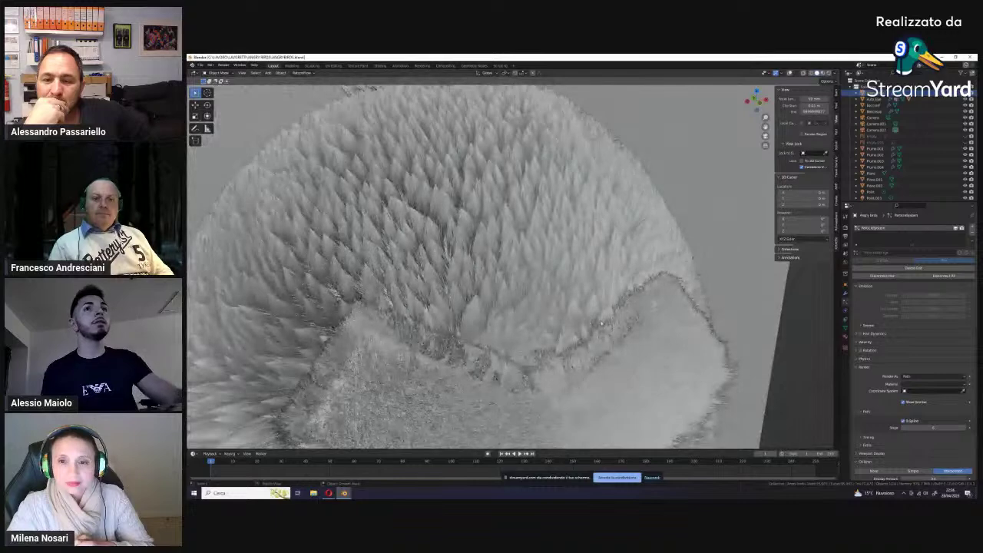
Step: Scroll the Particle Properties down to the Children and Clumping settings
{"action": "scroll", "coordinate": [884, 307], "scroll_direction": "down", "scroll_amount": 5}
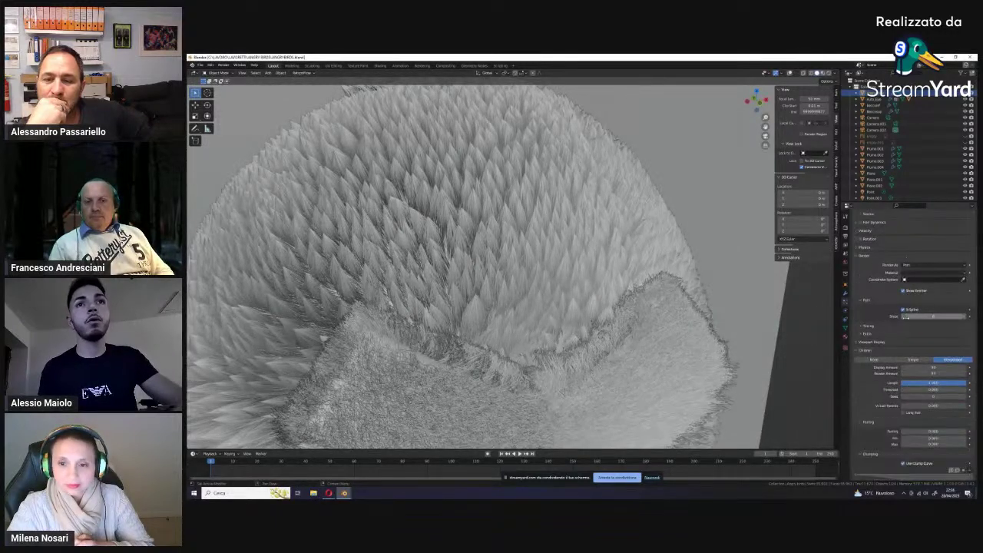
{"action": "scroll", "coordinate": [907, 321], "scroll_direction": "down", "scroll_amount": 5}
{"action": "scroll", "coordinate": [873, 298], "scroll_direction": "up", "scroll_amount": 3}
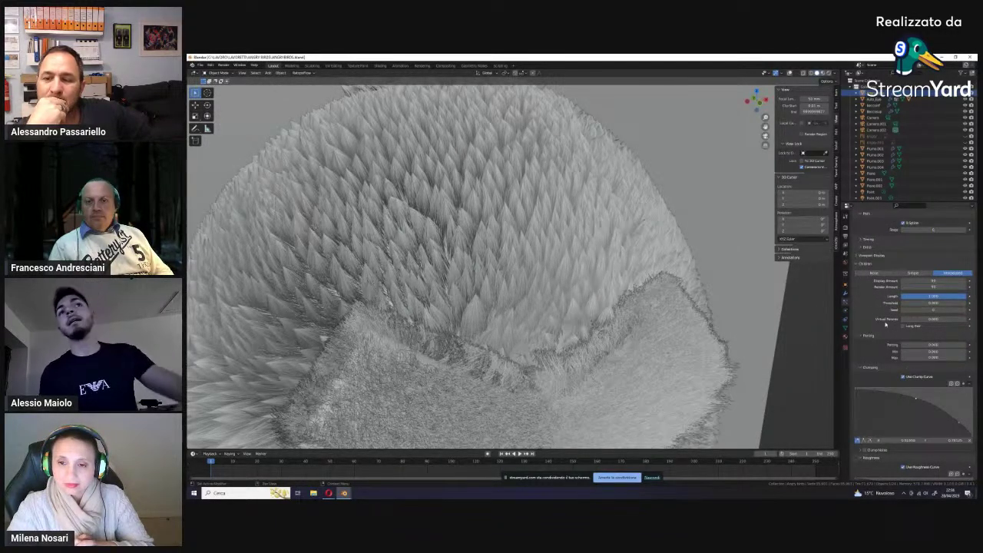
{"action": "scroll", "coordinate": [886, 323], "scroll_direction": "up", "scroll_amount": 2}
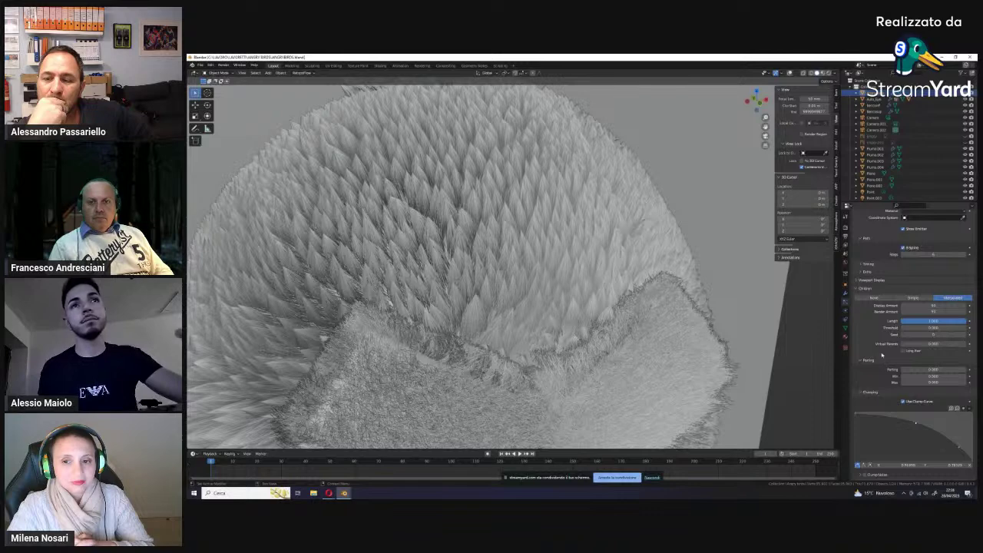
{"action": "scroll", "coordinate": [879, 366], "scroll_direction": "down", "scroll_amount": 2}
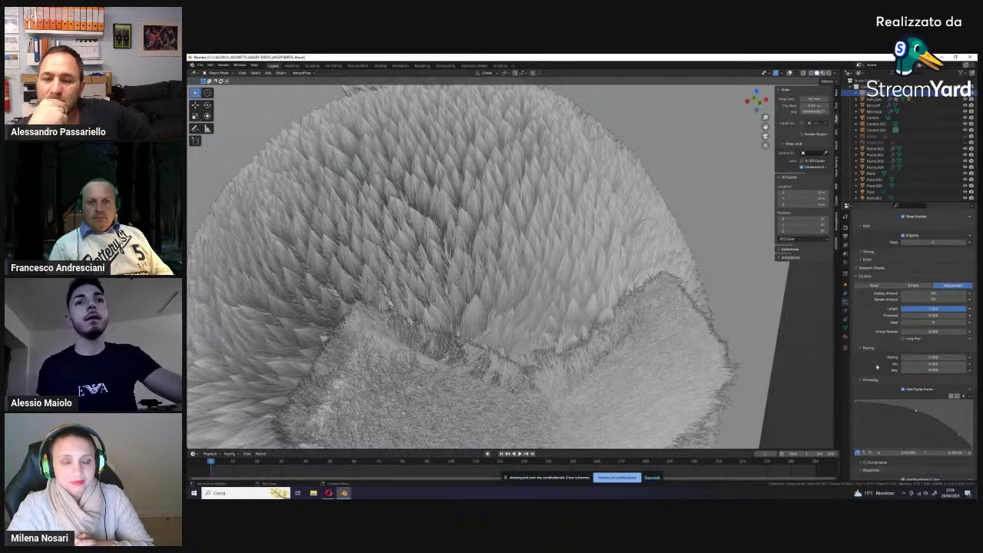
{"action": "scroll", "coordinate": [869, 344], "scroll_direction": "down", "scroll_amount": 2}
{"action": "scroll", "coordinate": [867, 343], "scroll_direction": "down", "scroll_amount": 3}
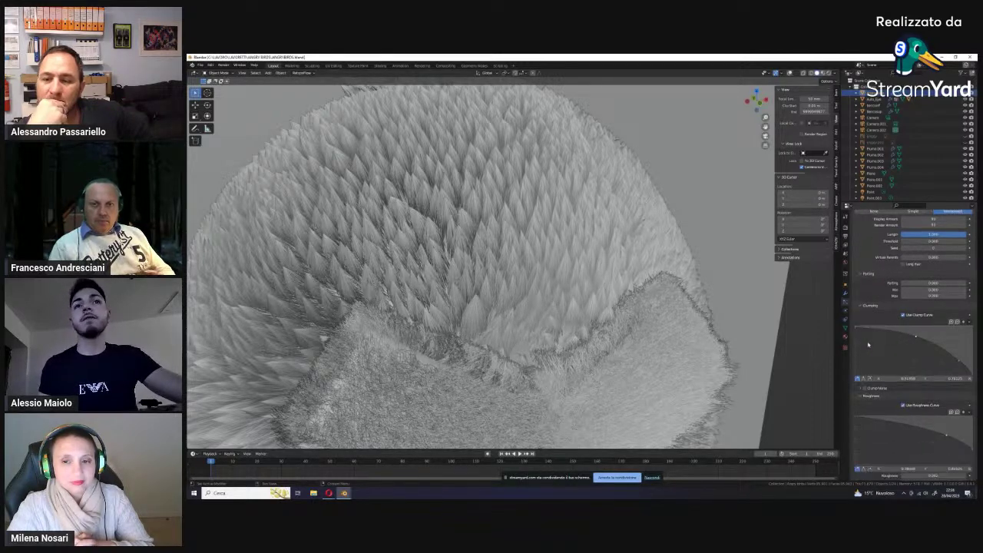
Step: Lower a point on the Clump curve for finer feather strands, then scroll to Hair Shape
{"action": "mouse_move", "coordinate": [664, 323]}
{"action": "middle_mouse_down"}
{"action": "mouse_move", "coordinate": [702, 296]}
{"action": "mouse_move", "coordinate": [720, 338]}
{"action": "middle_mouse_up"}
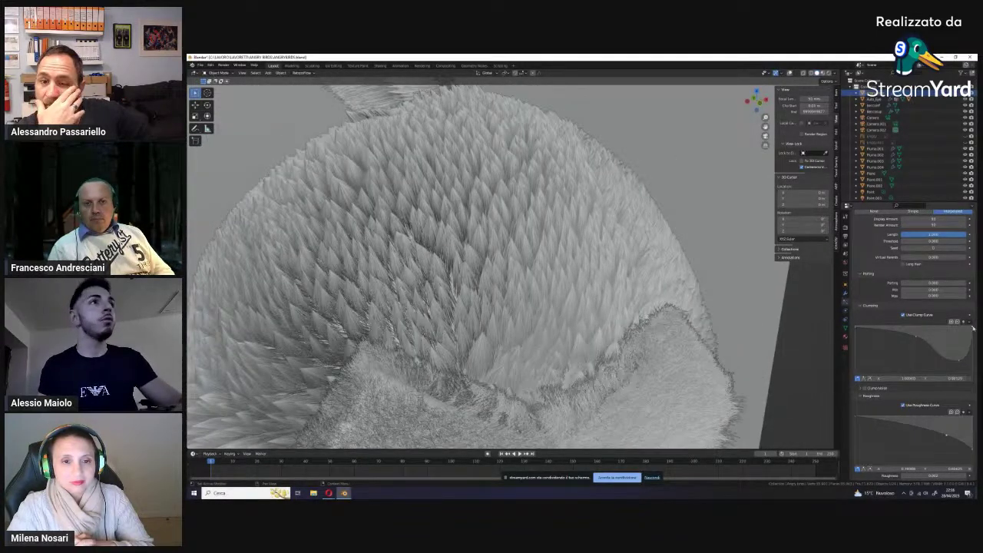
{"action": "left_click_drag", "start_coordinate": [949, 340], "coordinate": [943, 363]}
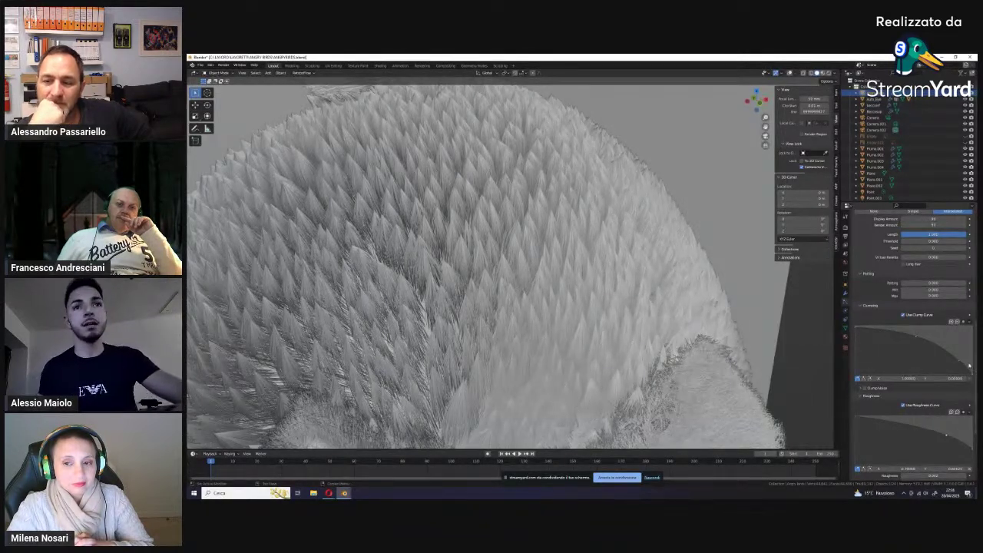
{"action": "scroll", "coordinate": [915, 351], "scroll_direction": "down", "scroll_amount": 2}
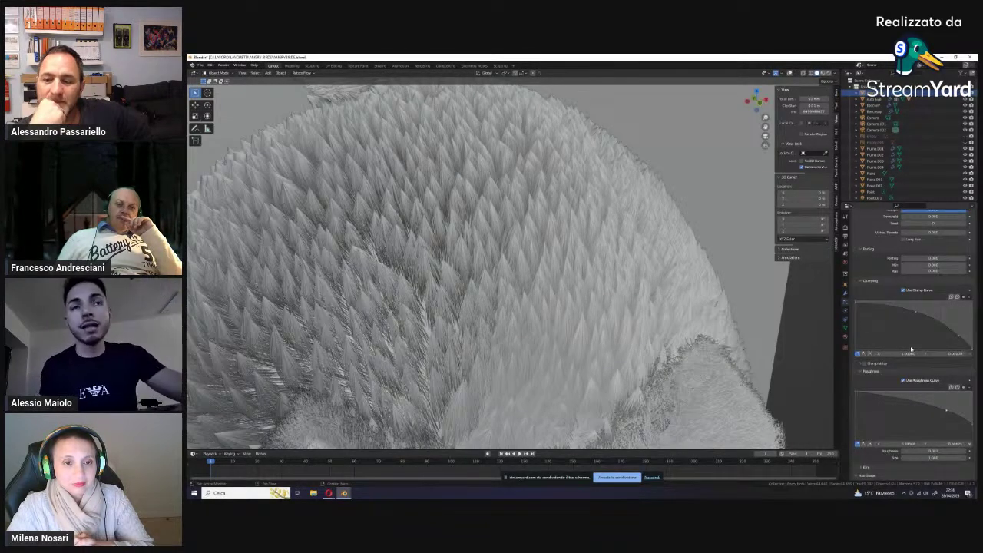
{"action": "scroll", "coordinate": [911, 349], "scroll_direction": "down", "scroll_amount": 1}
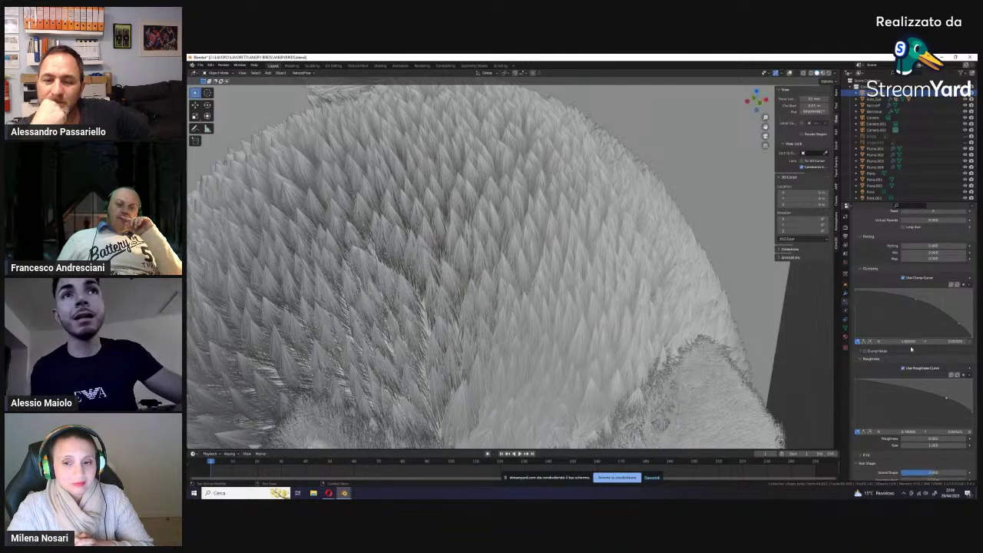
{"action": "scroll", "coordinate": [903, 346], "scroll_direction": "down", "scroll_amount": 1}
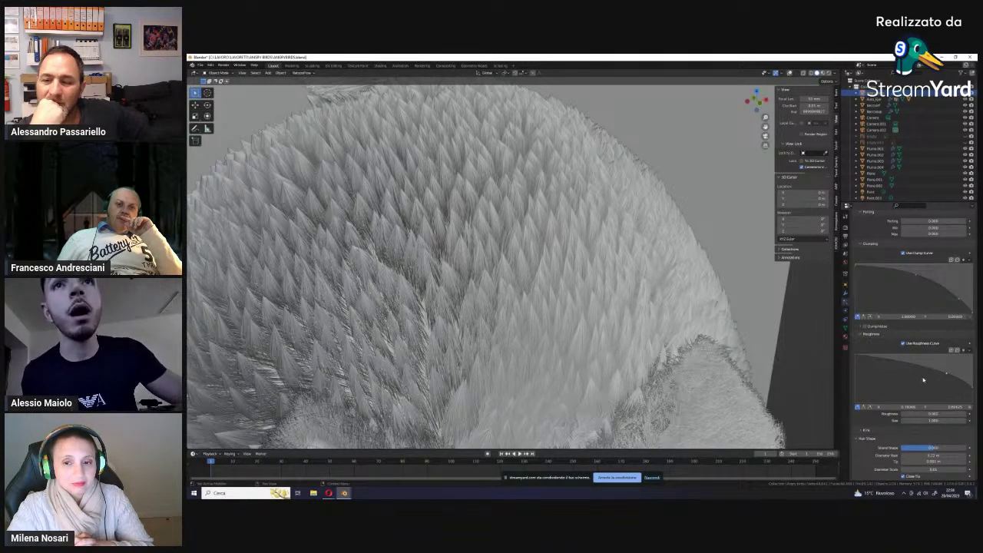
{"action": "scroll", "coordinate": [939, 361], "scroll_direction": "down", "scroll_amount": 2}
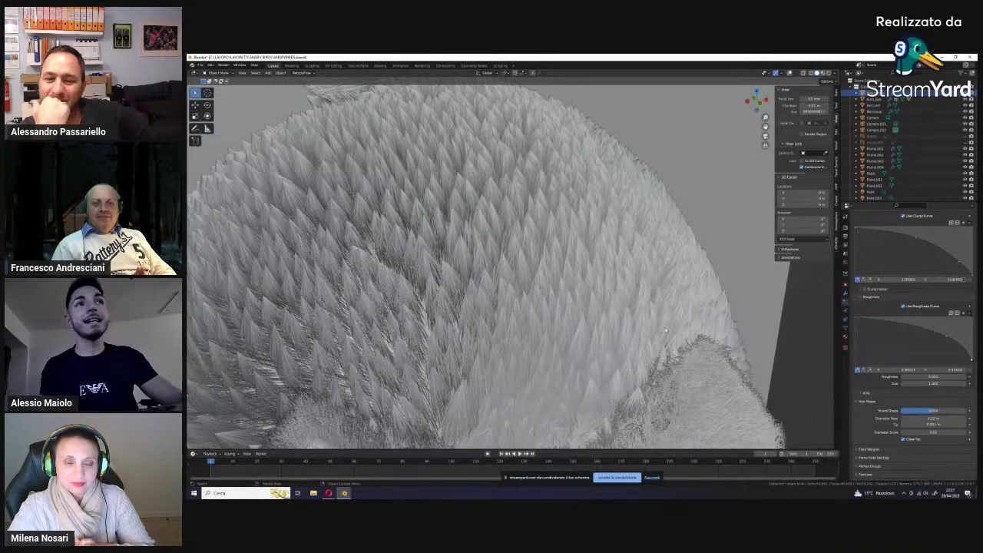
Step: Orbit and zoom around the bird's brows, eyes and beak to inspect the clumped fur
{"action": "mouse_move", "coordinate": [781, 323]}
{"action": "middle_mouse_down"}
{"action": "mouse_move", "coordinate": [693, 315]}
{"action": "mouse_move", "coordinate": [668, 333]}
{"action": "middle_mouse_up"}
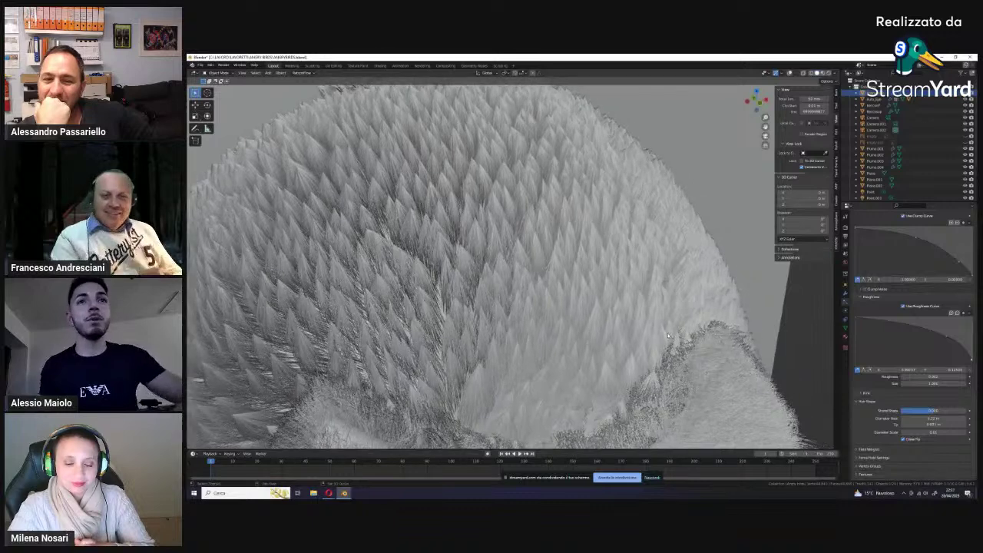
{"action": "scroll", "coordinate": [934, 386], "scroll_direction": "down", "scroll_amount": 1}
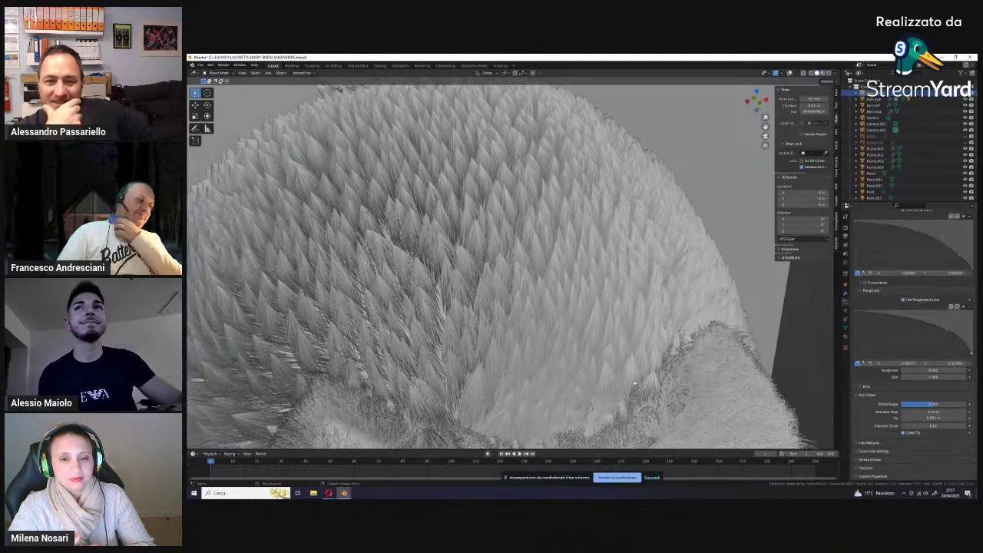
{"action": "middle_click_drag", "start_coordinate": [623, 362], "coordinate": [636, 300]}
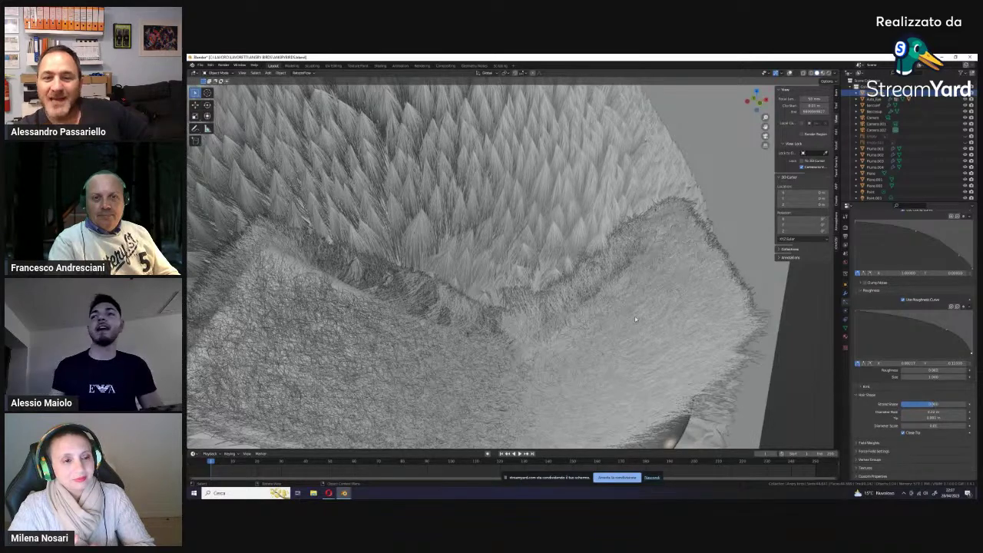
{"action": "middle_click_drag", "start_coordinate": [636, 315], "coordinate": [637, 300]}
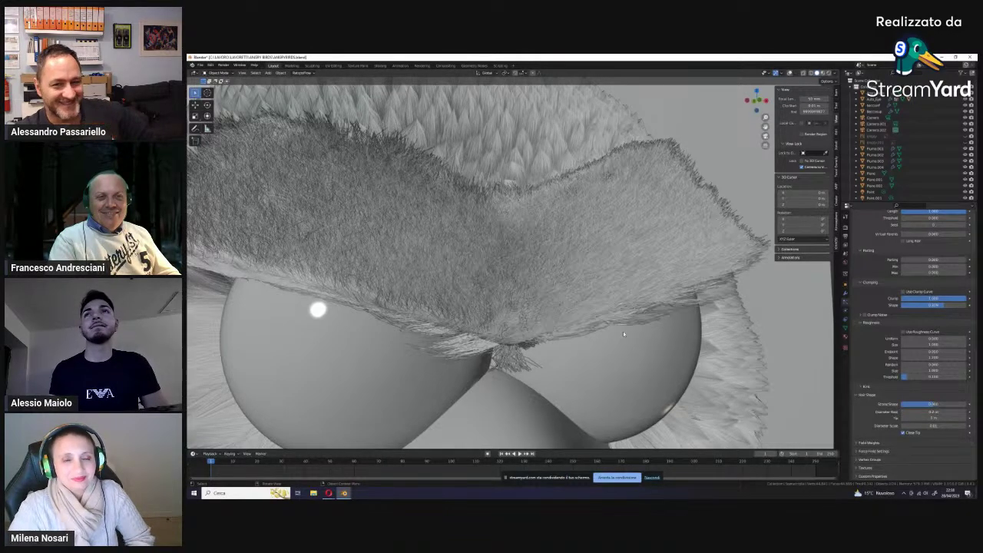
{"action": "scroll", "coordinate": [623, 331], "scroll_direction": "down", "scroll_amount": 2}
{"action": "scroll", "coordinate": [614, 342], "scroll_direction": "down", "scroll_amount": 2}
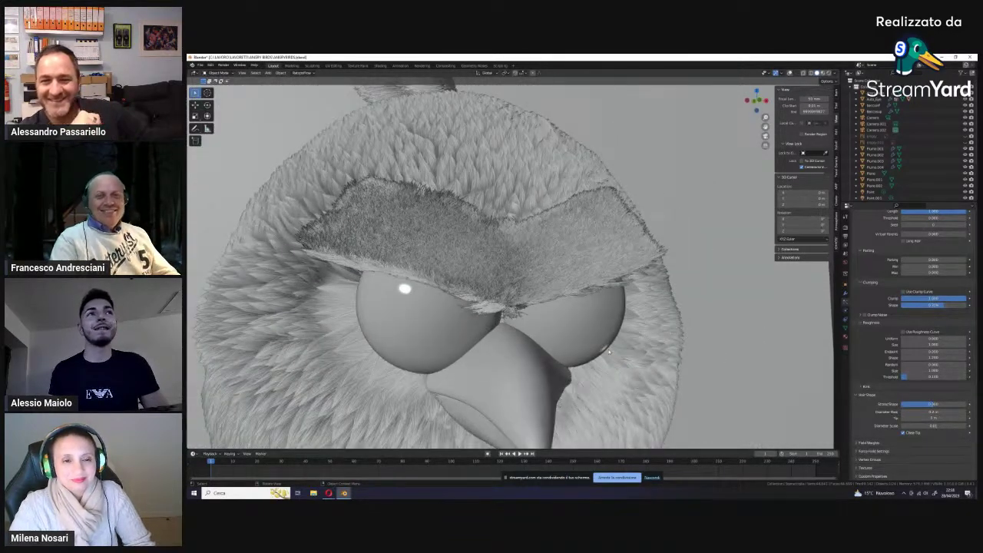
{"action": "middle_click_drag", "start_coordinate": [610, 351], "coordinate": [625, 336]}
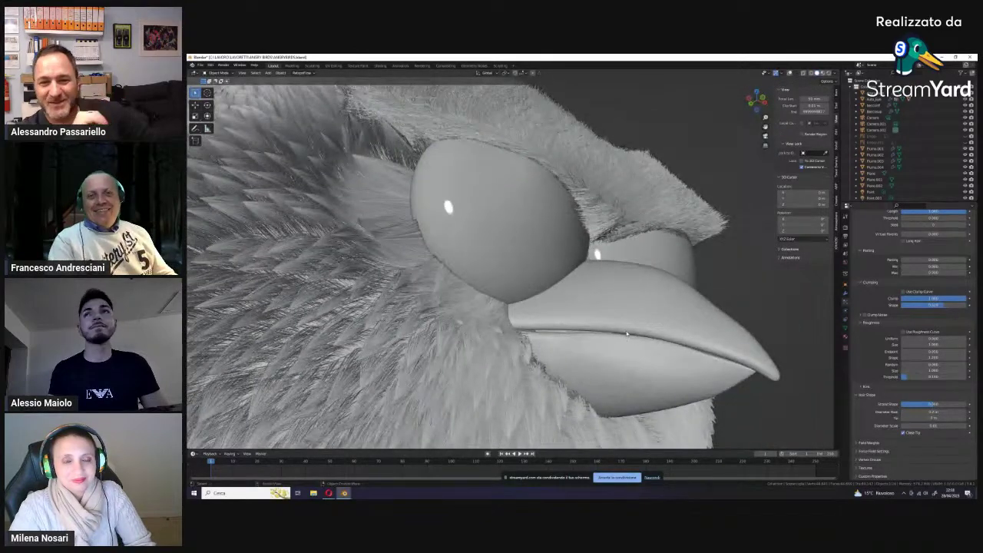